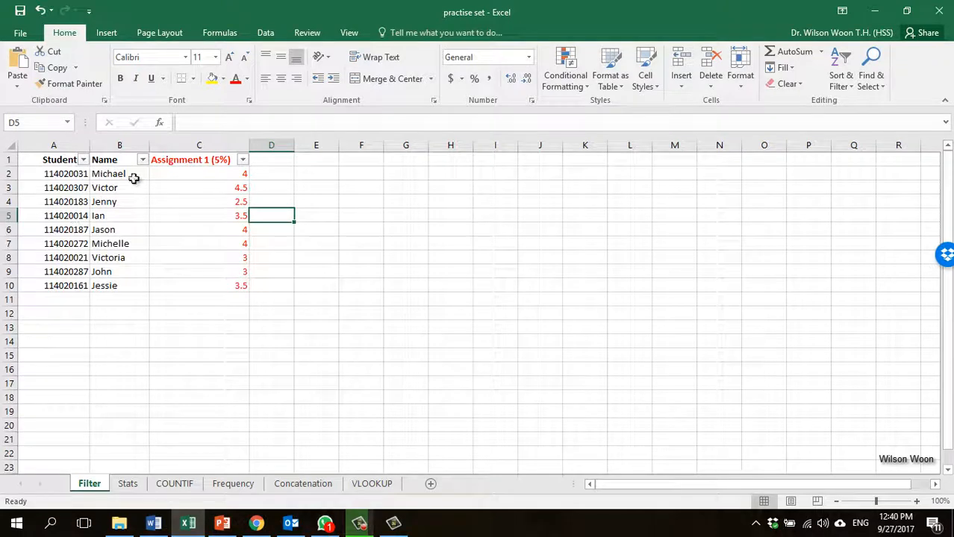
Step: Filter the Assignment 1 (5%) column to show only rows with a score of 4.5
{"action": "left_click", "coordinate": [239, 160]}
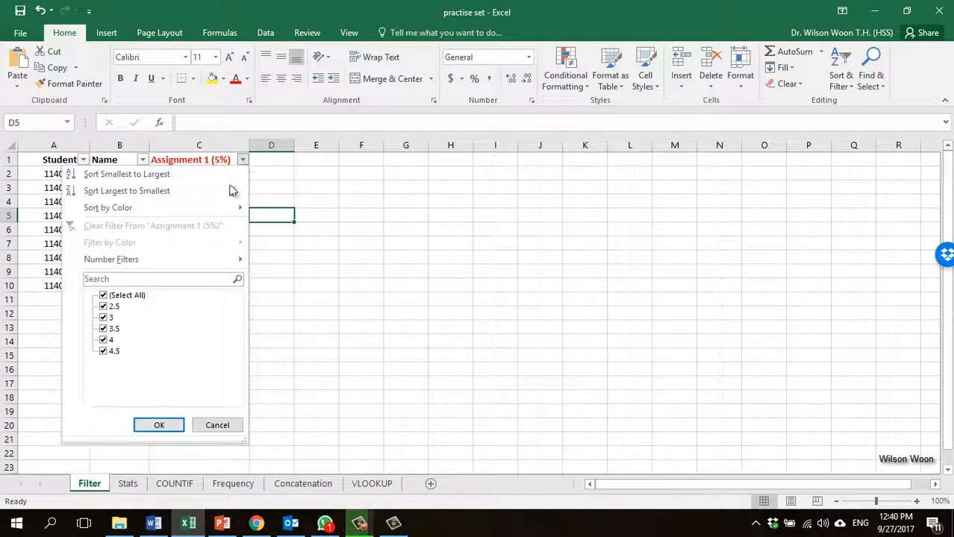
{"action": "left_click", "coordinate": [125, 296]}
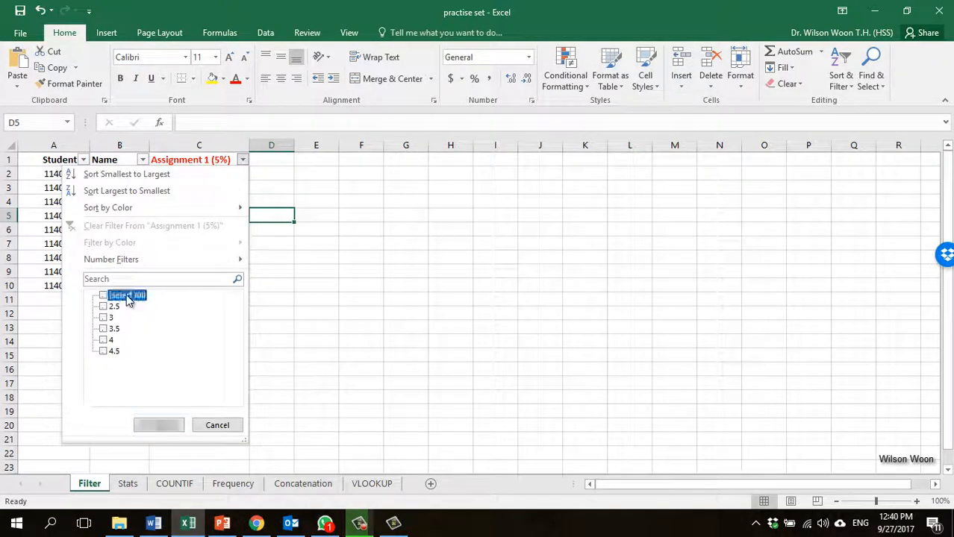
{"action": "left_click", "coordinate": [105, 351]}
{"action": "left_click", "coordinate": [159, 425]}
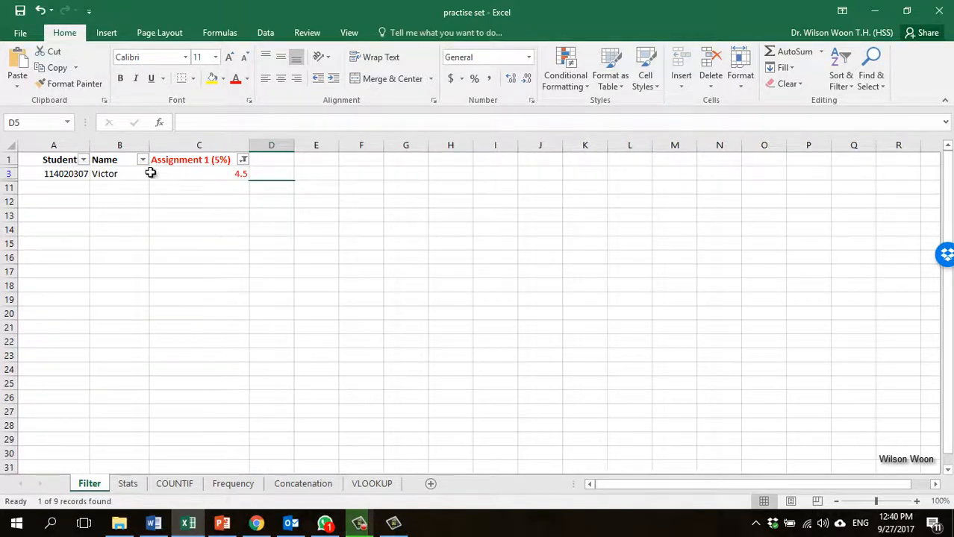
Step: Clear the filter from the Assignment 1 (5%) column and turn off filtering for the table
{"action": "left_click", "coordinate": [243, 160]}
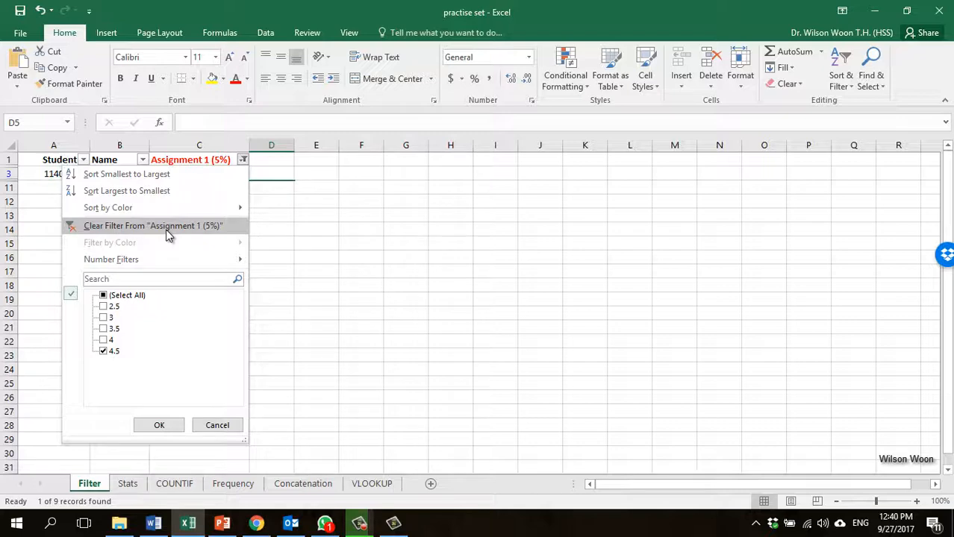
{"action": "left_click", "coordinate": [165, 229]}
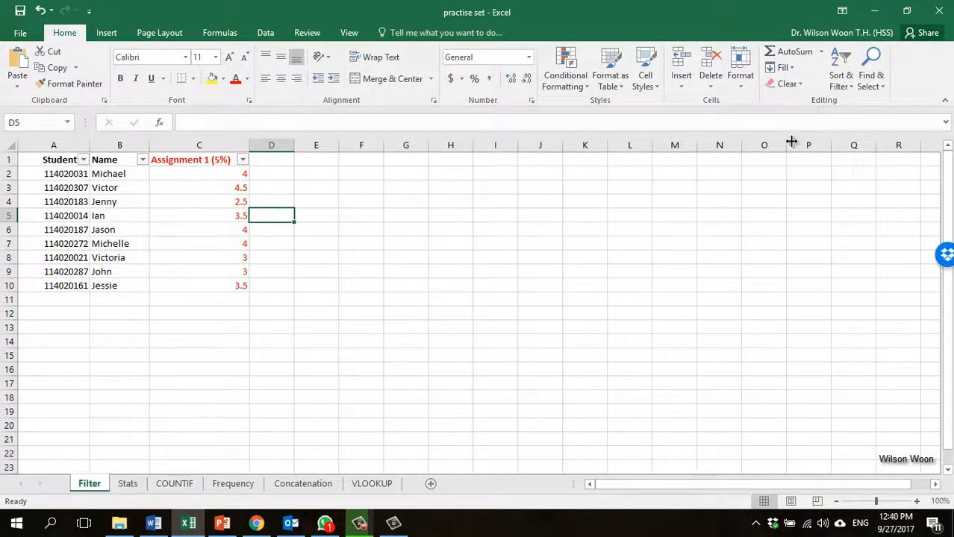
{"action": "left_click", "coordinate": [842, 90]}
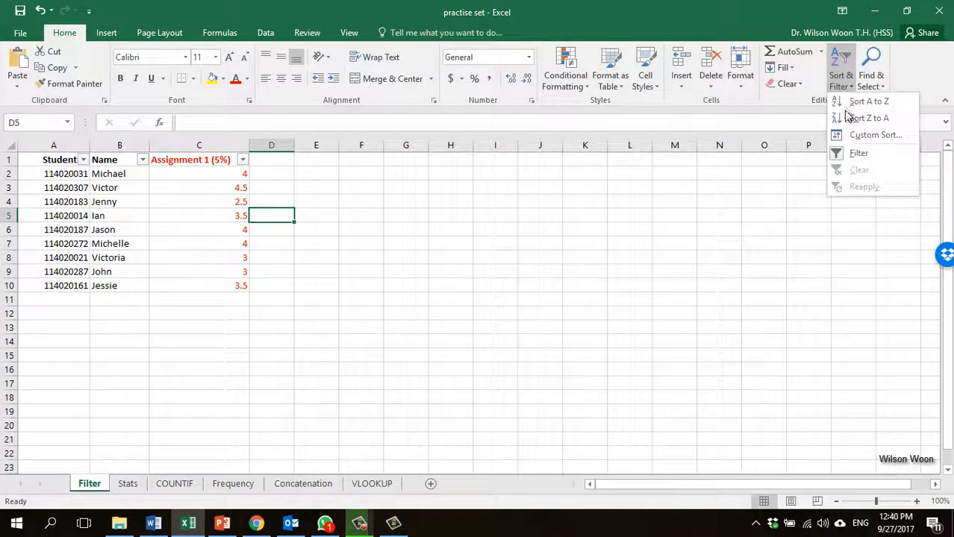
{"action": "left_click", "coordinate": [849, 156]}
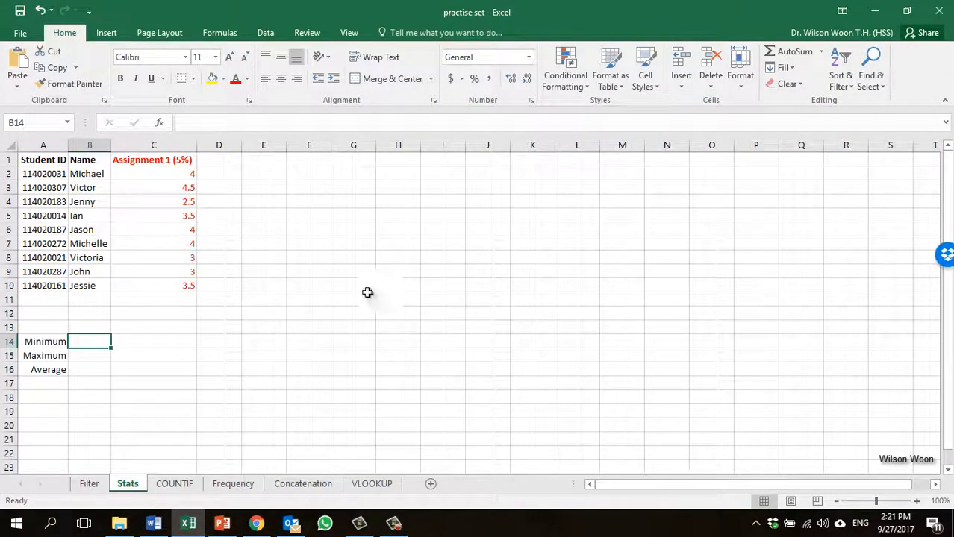
{"action": "left_click_drag", "start_coordinate": [43, 159], "coordinate": [166, 278]}
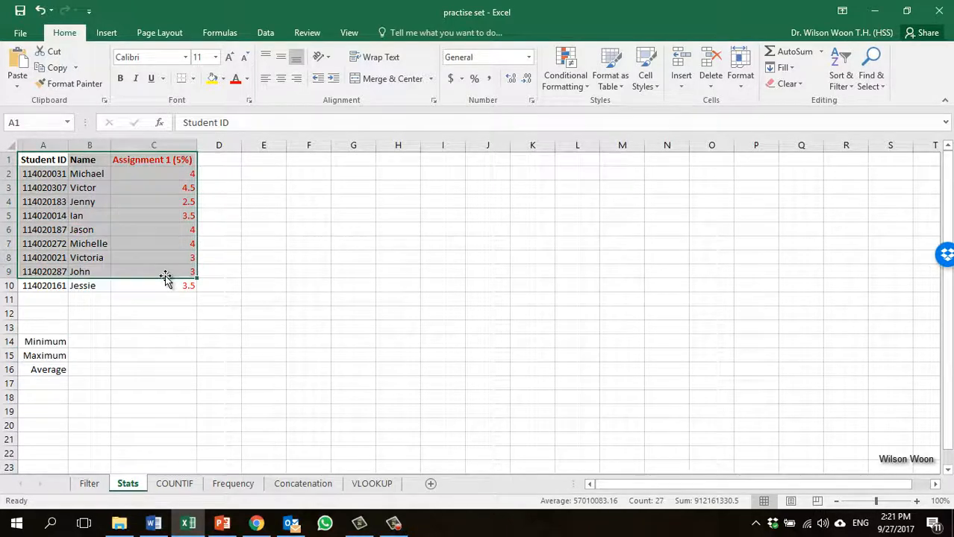
{"action": "left_click", "coordinate": [77, 343]}
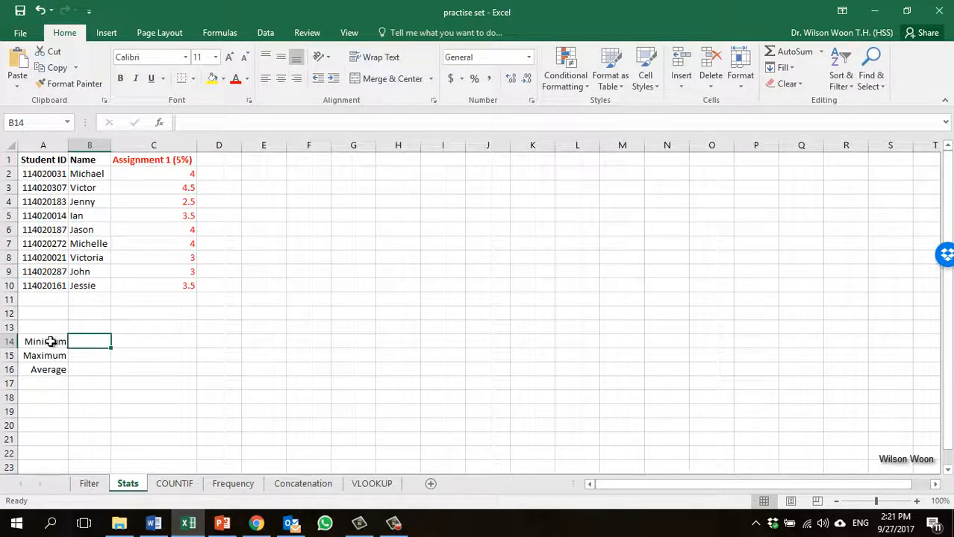
{"action": "left_click", "coordinate": [51, 341]}
{"action": "left_click", "coordinate": [57, 356]}
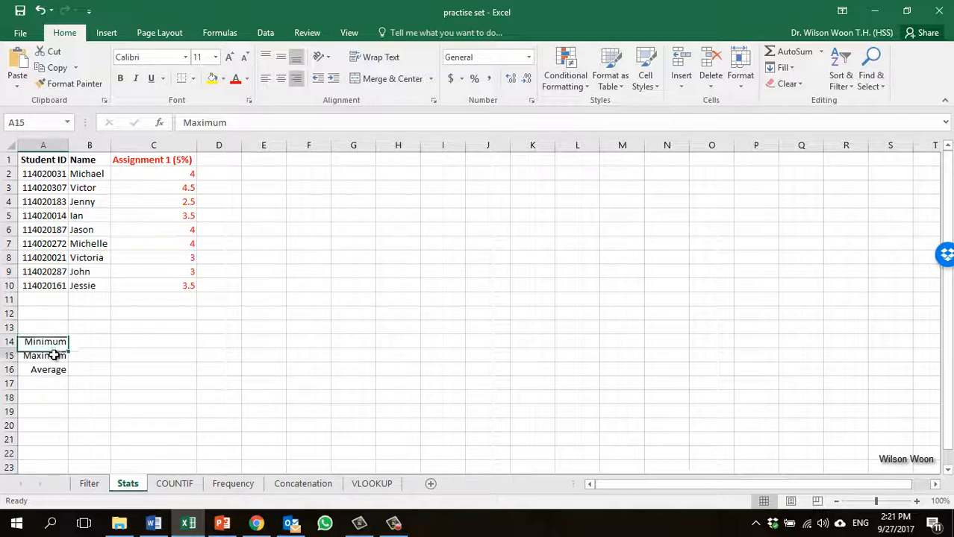
{"action": "left_click", "coordinate": [64, 371]}
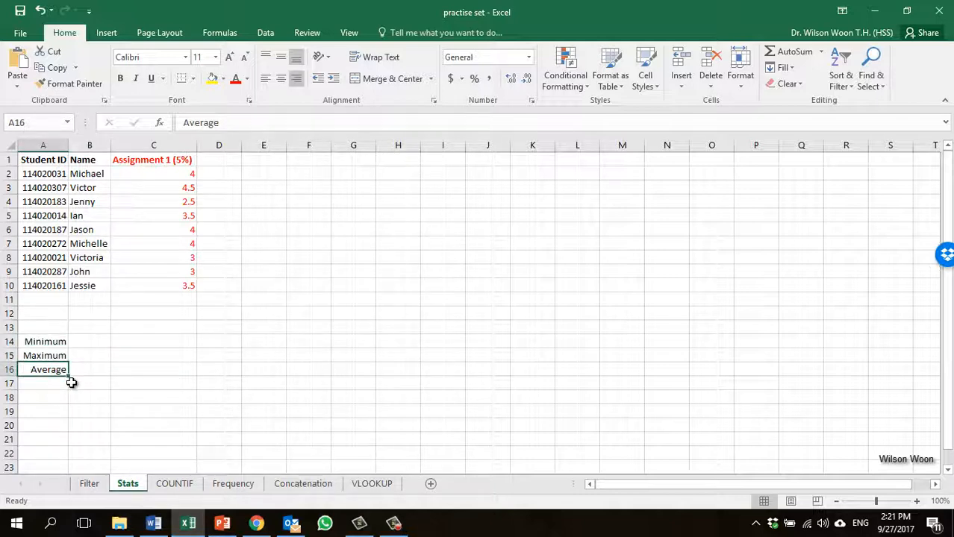
Step: Calculate the minimum Assignment 1 score in B14 with =MIN(C2:C10) and check it against the score list
{"action": "left_click", "coordinate": [87, 346]}
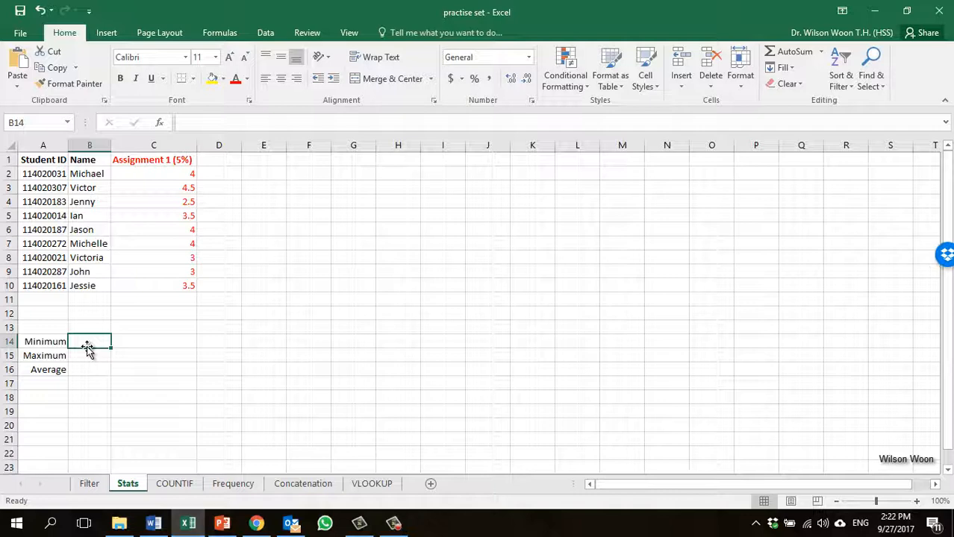
{"action": "type", "text": "="}
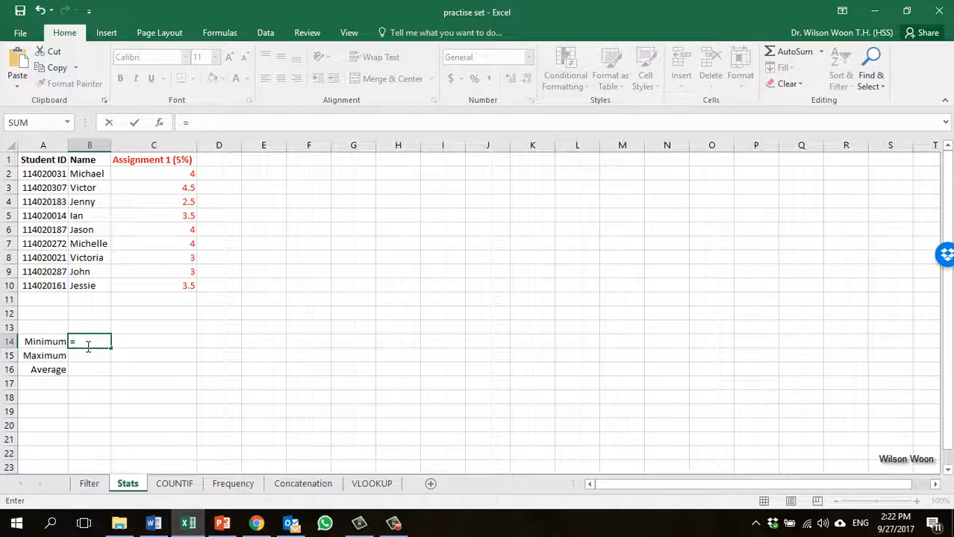
{"action": "type", "text": "min"}
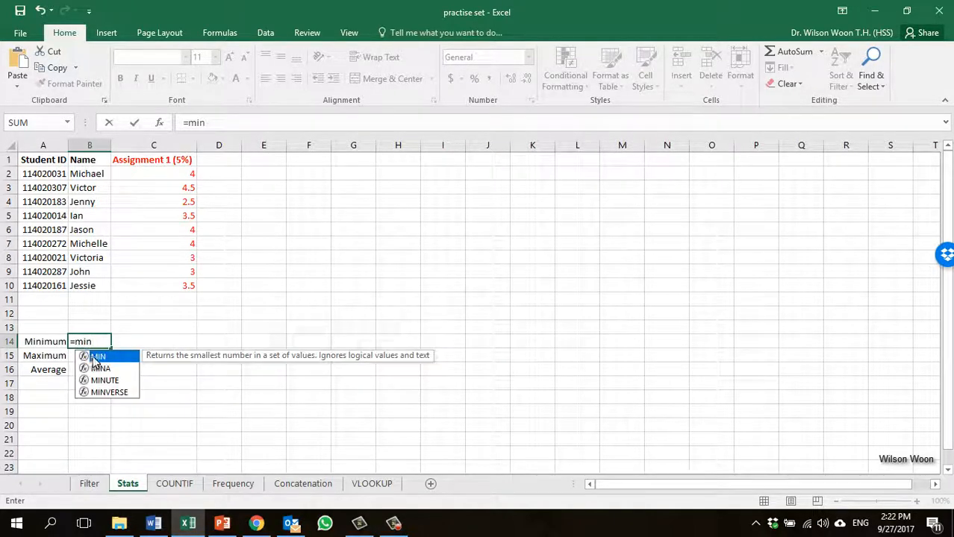
{"action": "double_click", "coordinate": [88, 357]}
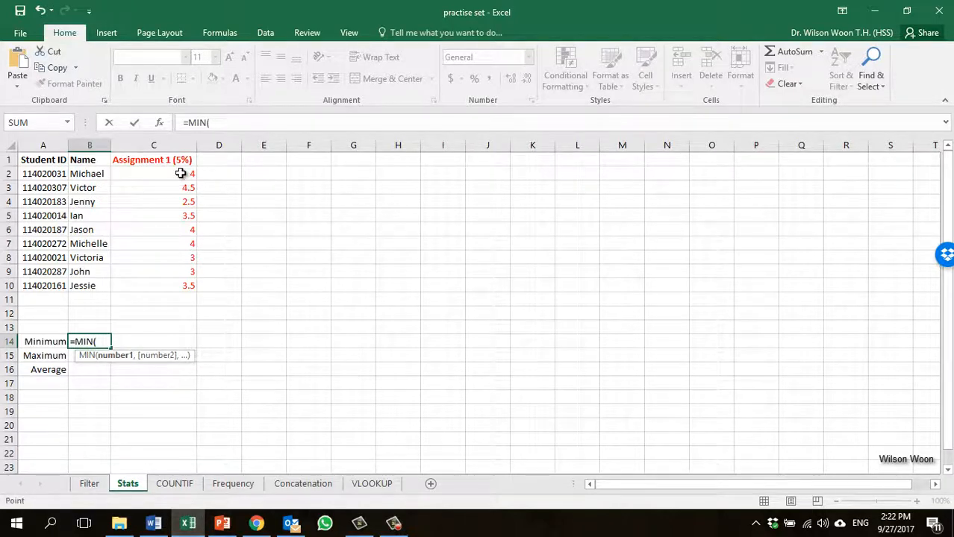
{"action": "left_click_drag", "start_coordinate": [182, 173], "coordinate": [187, 285]}
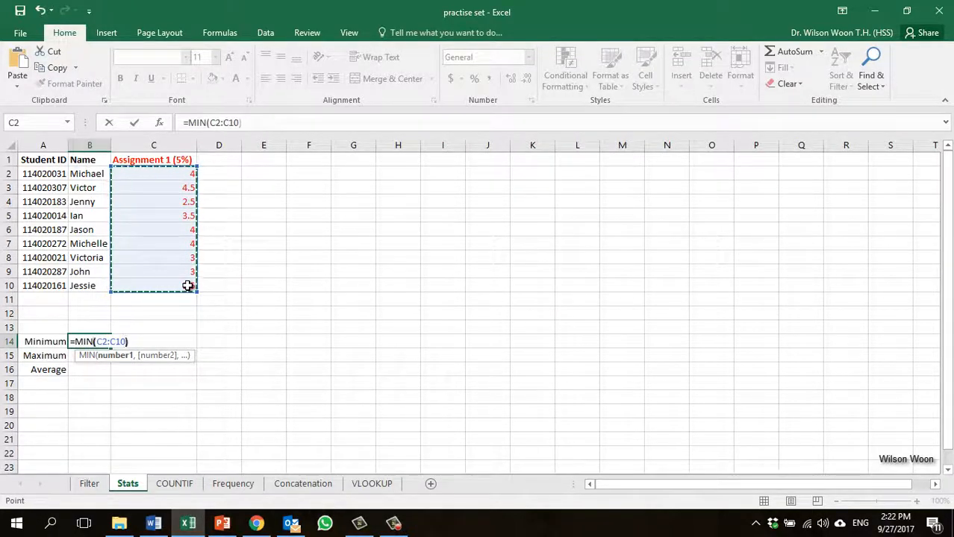
{"action": "key", "text": "Return"}
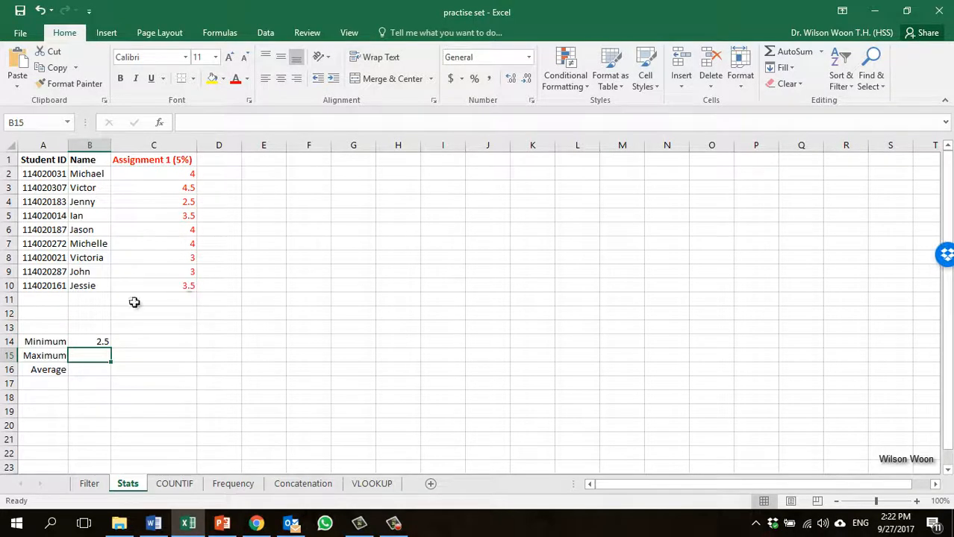
{"action": "left_click", "coordinate": [100, 342]}
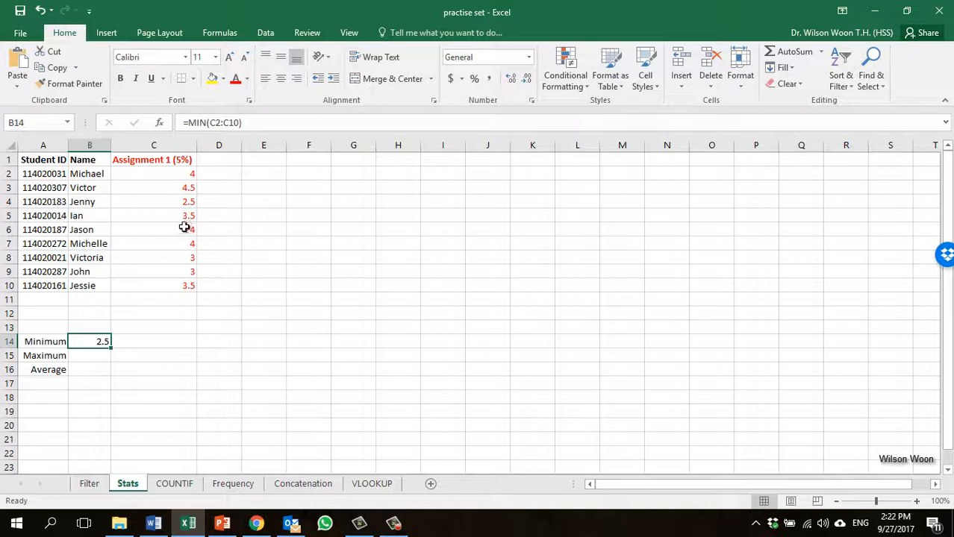
{"action": "left_click", "coordinate": [161, 204]}
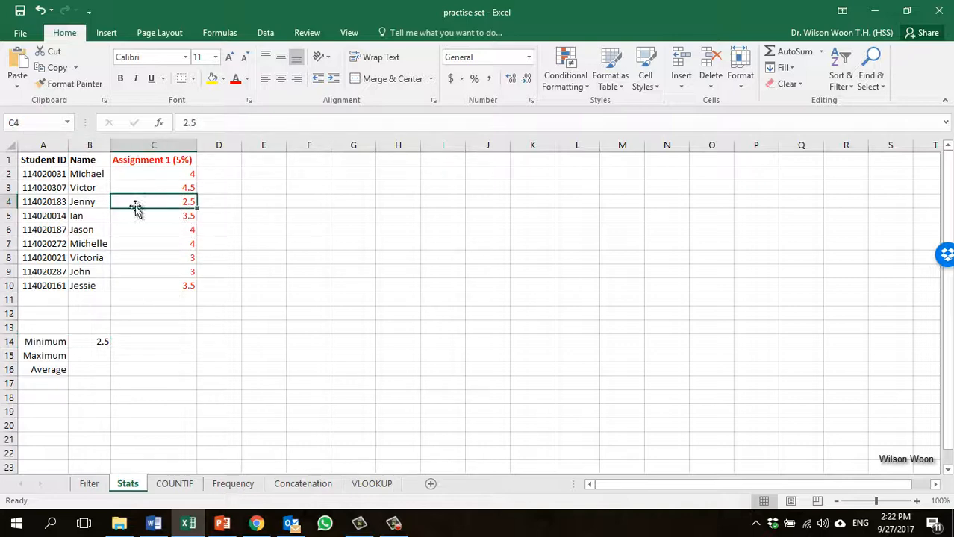
{"action": "left_click", "coordinate": [94, 200]}
Step: Calculate the maximum Assignment 1 score in B15 with the MAX function over C2:C10 and check it against the list
{"action": "left_click", "coordinate": [92, 358]}
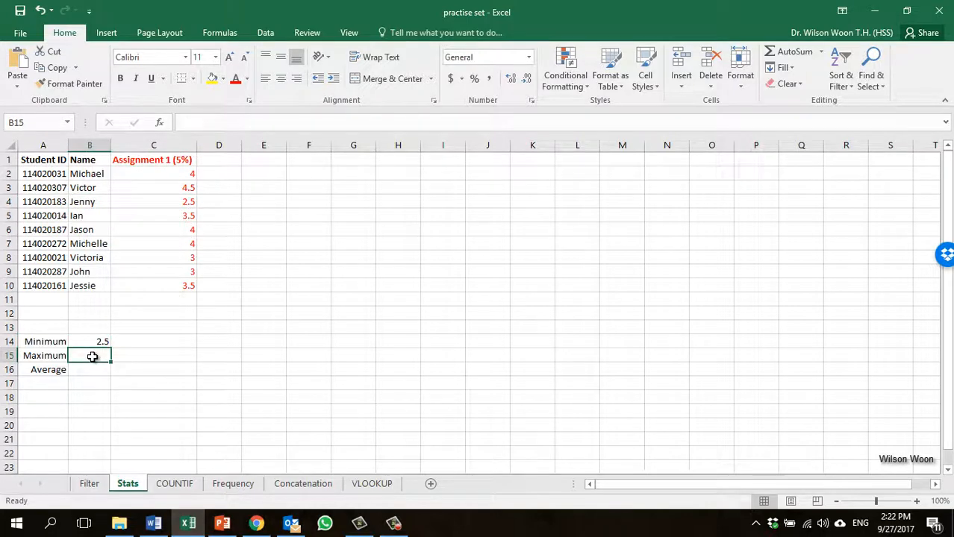
{"action": "type", "text": "=max"}
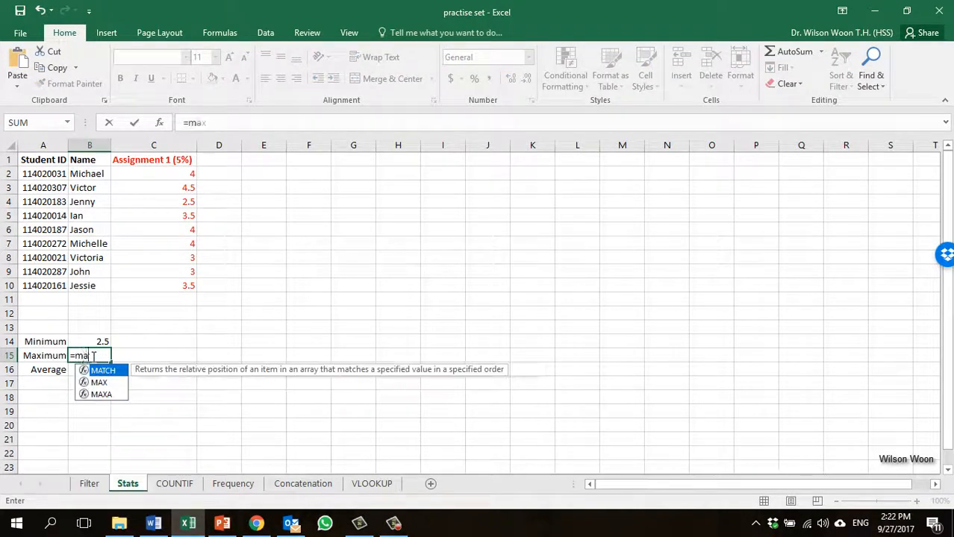
{"action": "type", "text": "("}
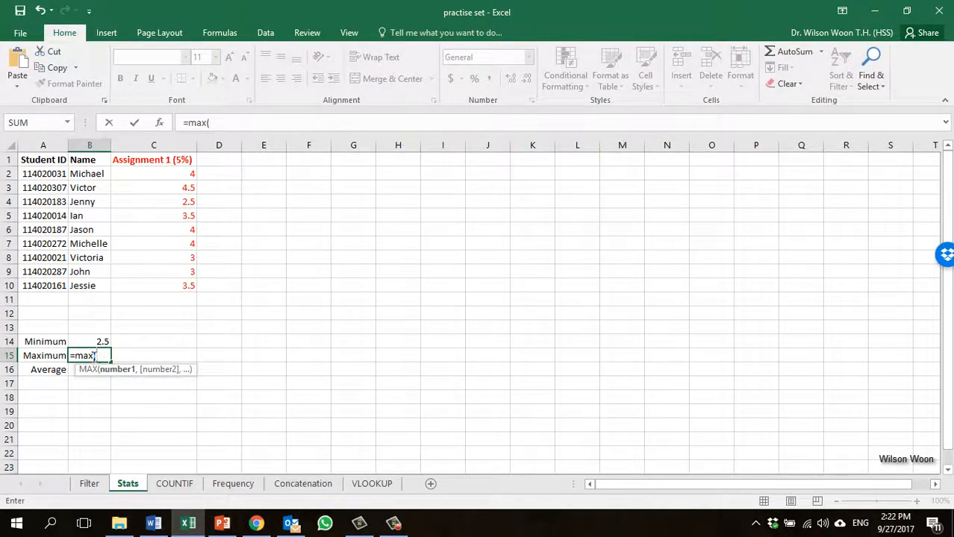
{"action": "left_click_drag", "start_coordinate": [153, 173], "coordinate": [172, 286]}
{"action": "key", "text": "Return"}
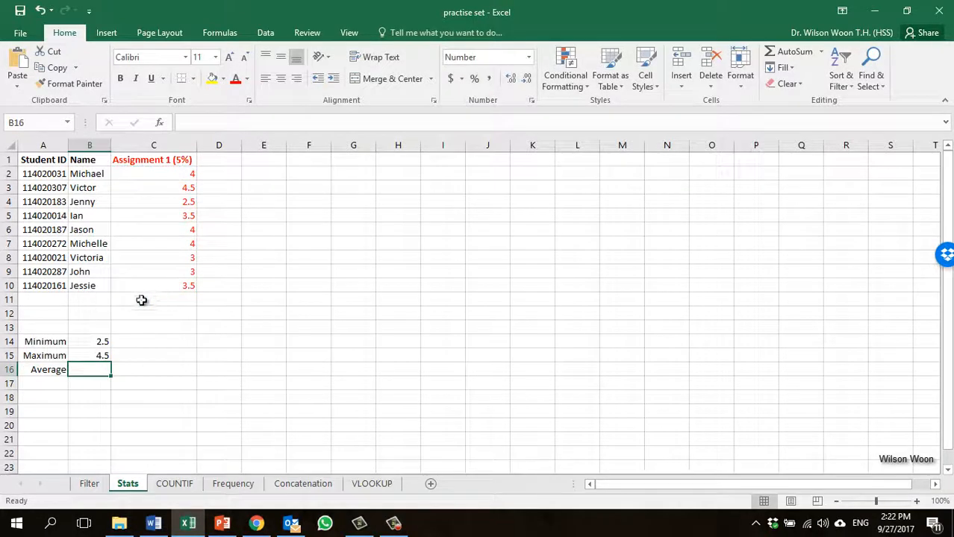
{"action": "left_click", "coordinate": [103, 356]}
{"action": "left_click", "coordinate": [176, 188]}
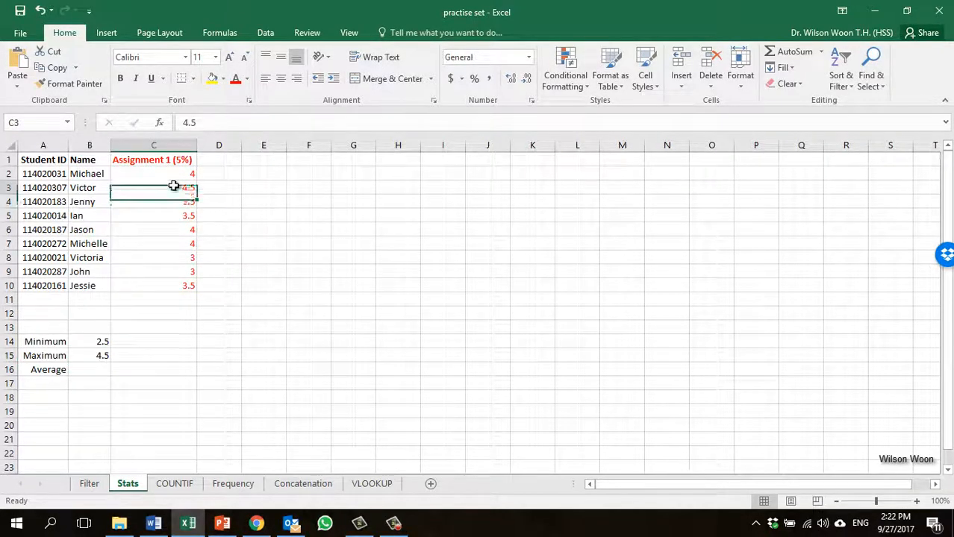
Step: Calculate the average Assignment 1 score in B16 with =AVERAGE(C2:C10)
{"action": "left_click", "coordinate": [92, 366]}
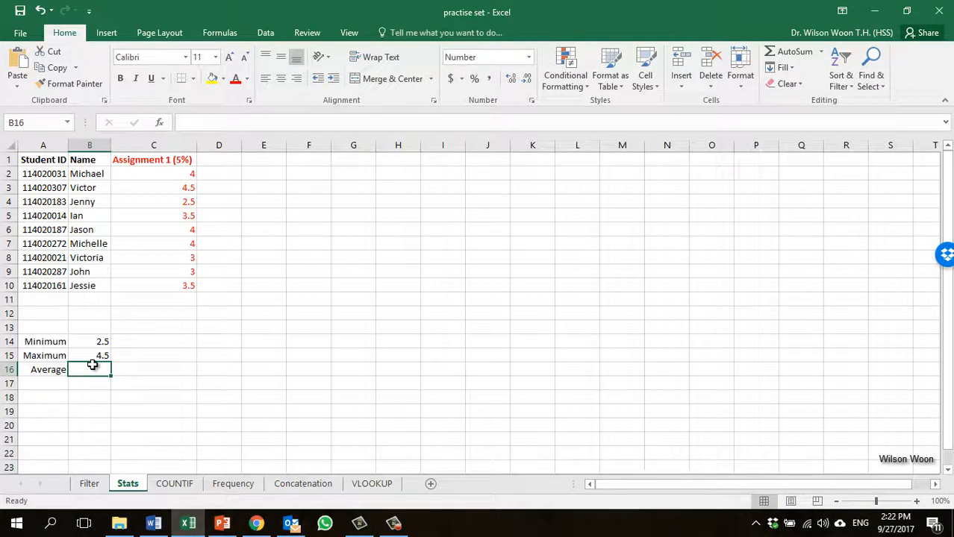
{"action": "type", "text": "=a"}
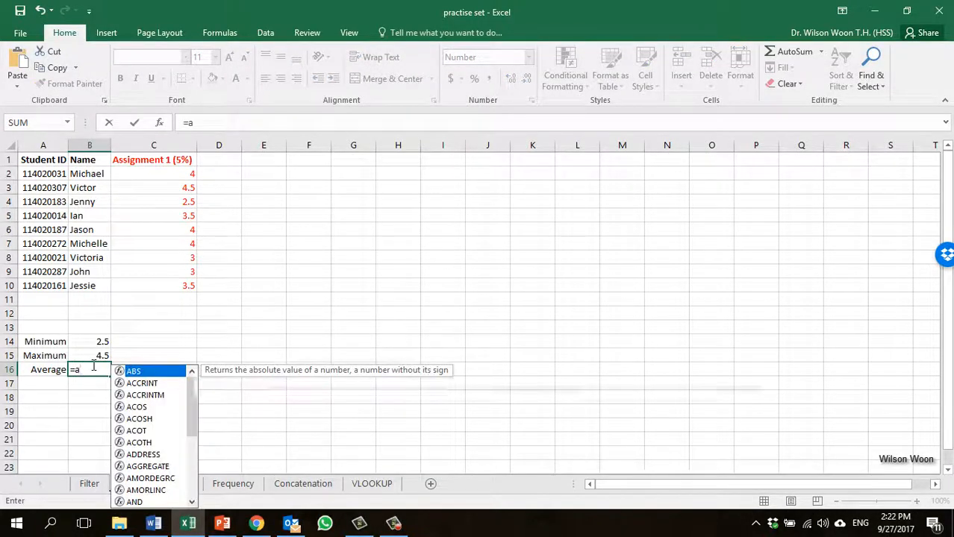
{"action": "type", "text": "ver"}
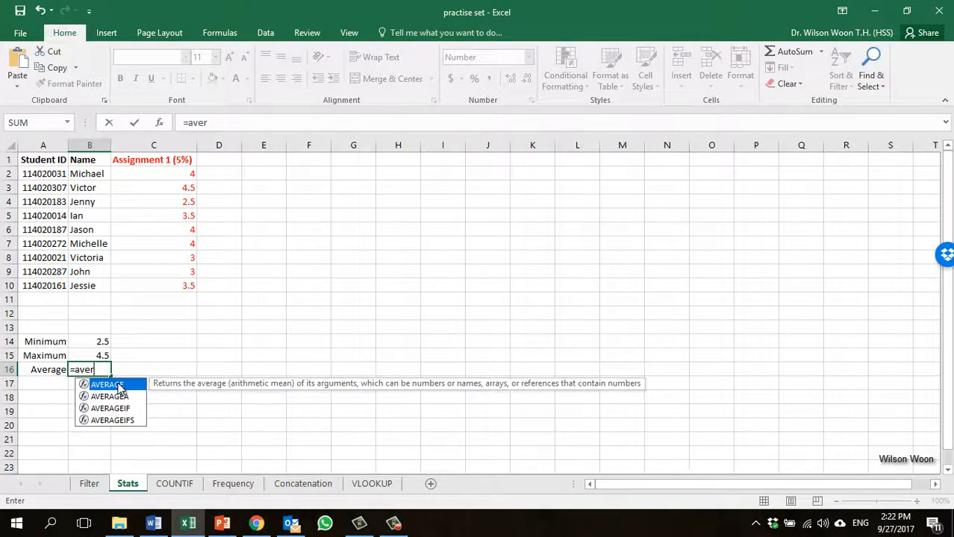
{"action": "double_click", "coordinate": [112, 385]}
{"action": "left_click_drag", "start_coordinate": [192, 173], "coordinate": [173, 281]}
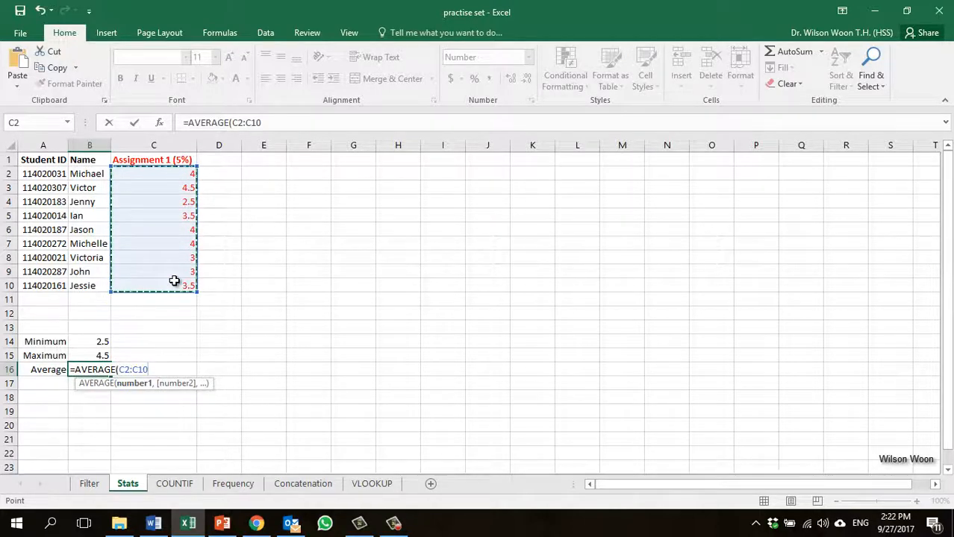
{"action": "type", "text": ")"}
{"action": "key", "text": "Return"}
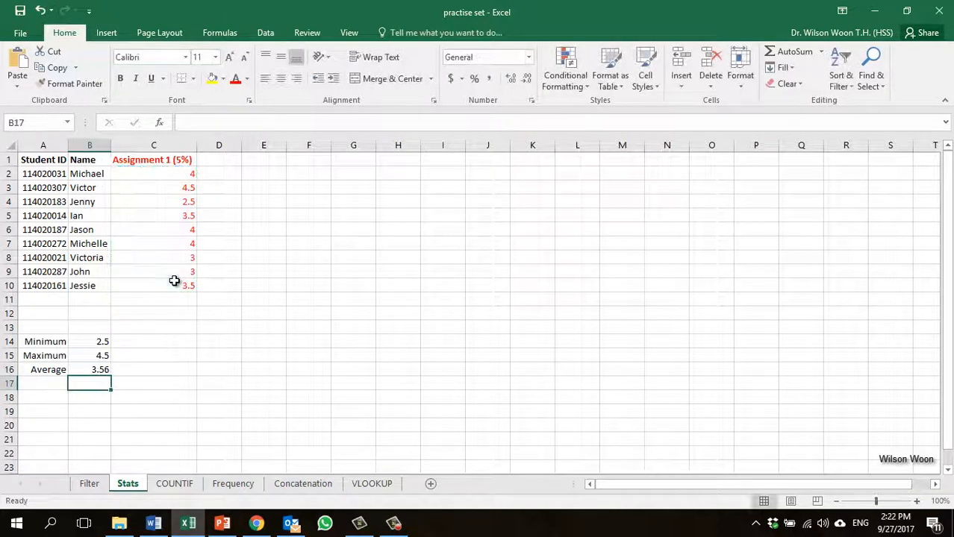
{"action": "left_click", "coordinate": [93, 374]}
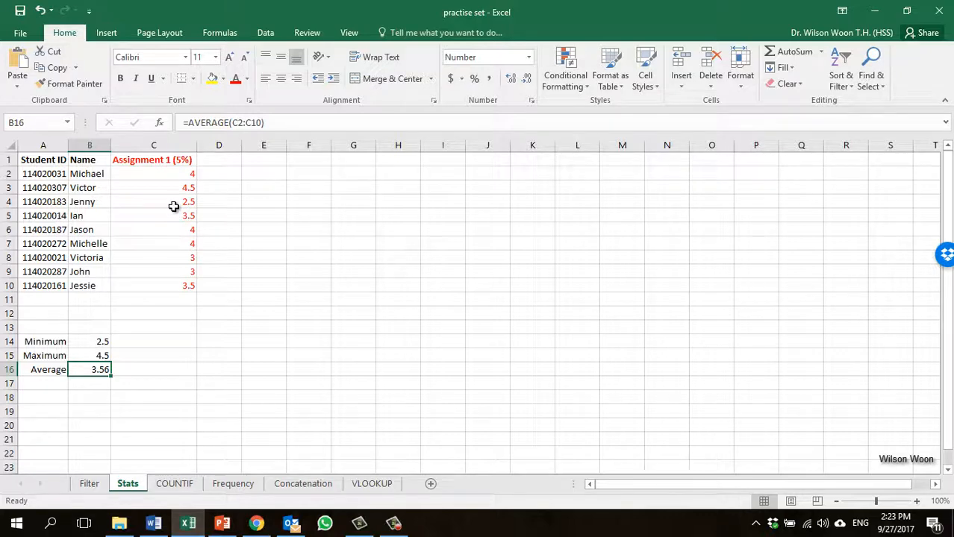
Step: Select the scores C2:C10 and add Minimum and Maximum to the statistics shown in the status bar
{"action": "left_click_drag", "start_coordinate": [165, 174], "coordinate": [170, 284]}
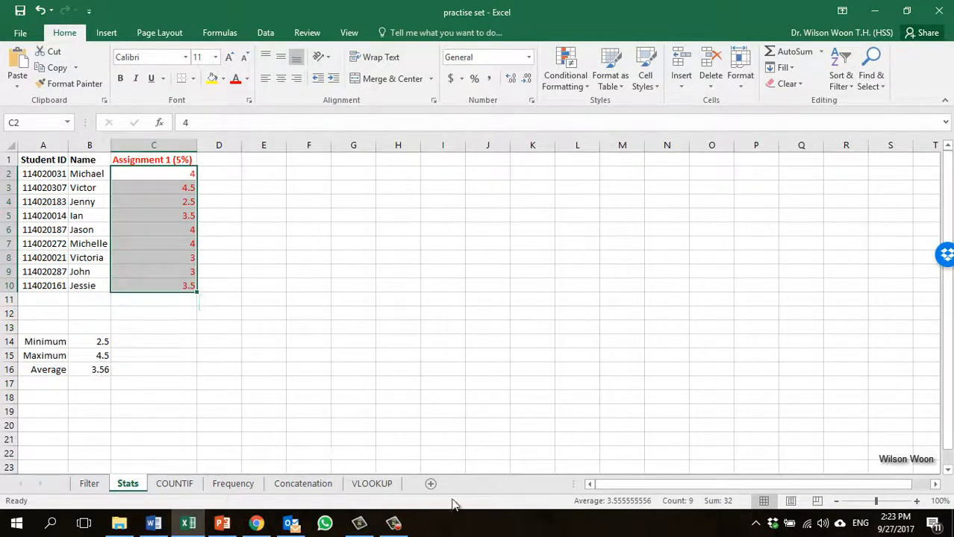
{"action": "right_click", "coordinate": [547, 505]}
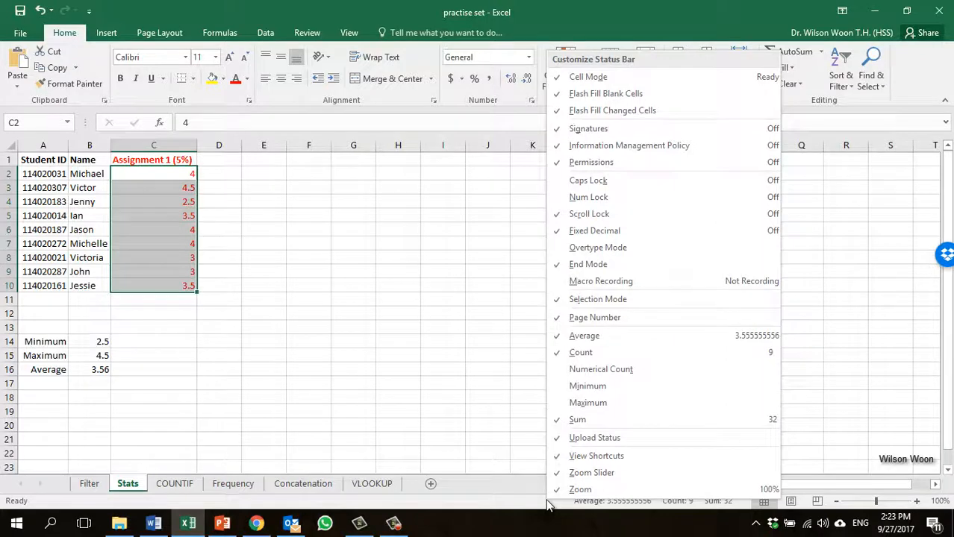
{"action": "left_click", "coordinate": [579, 390]}
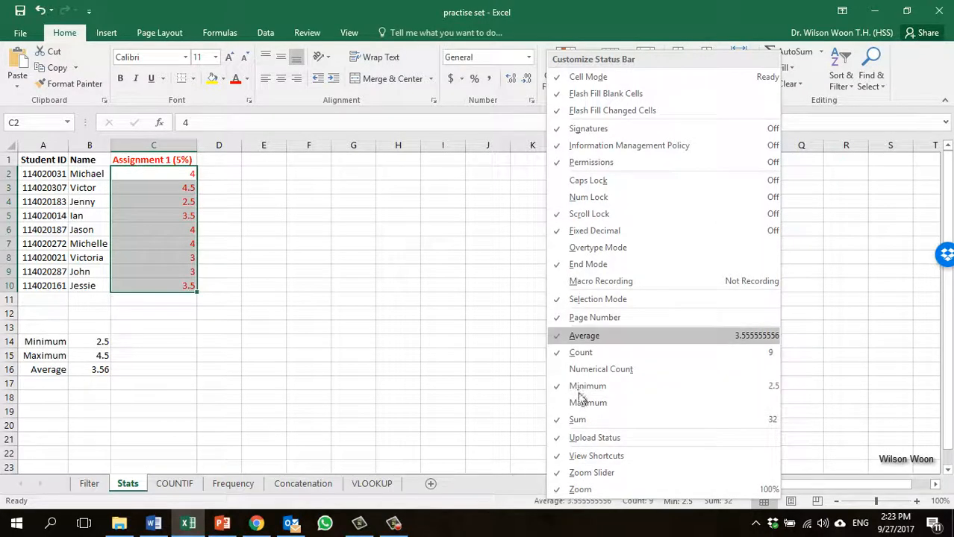
{"action": "left_click", "coordinate": [581, 403]}
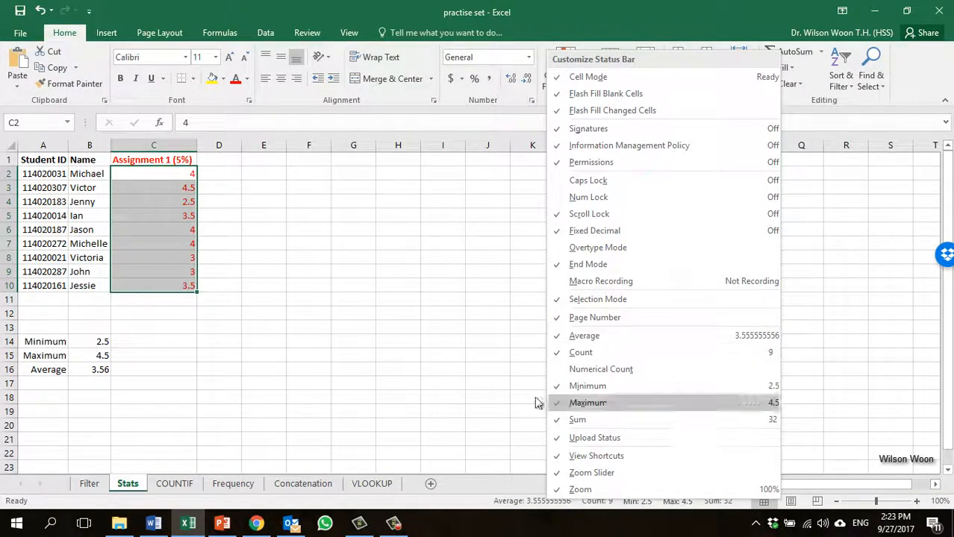
{"action": "left_click", "coordinate": [518, 389]}
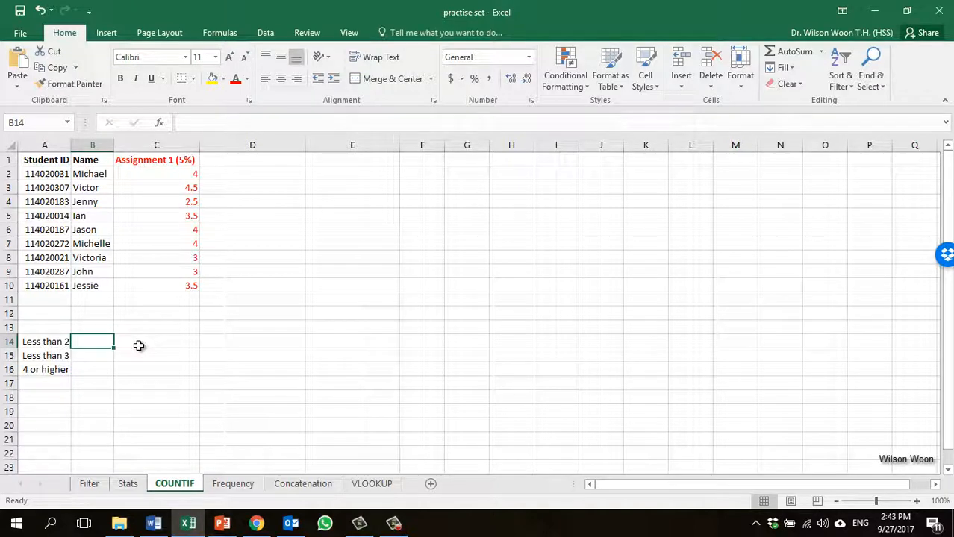
Step: Count the Assignment 1 scores below 2 in B14 with =COUNTIF(C2:C10, "<2")
{"action": "left_click", "coordinate": [65, 342]}
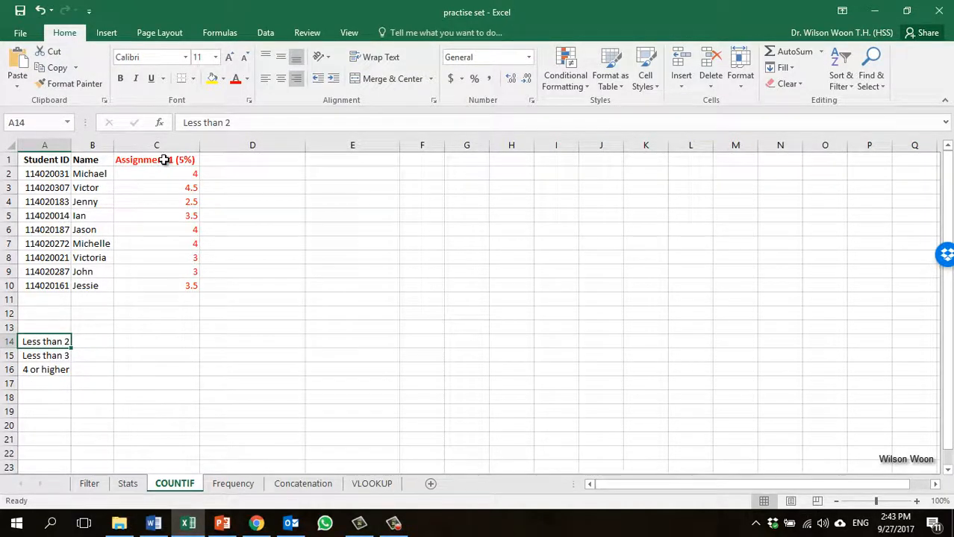
{"action": "left_click", "coordinate": [106, 341]}
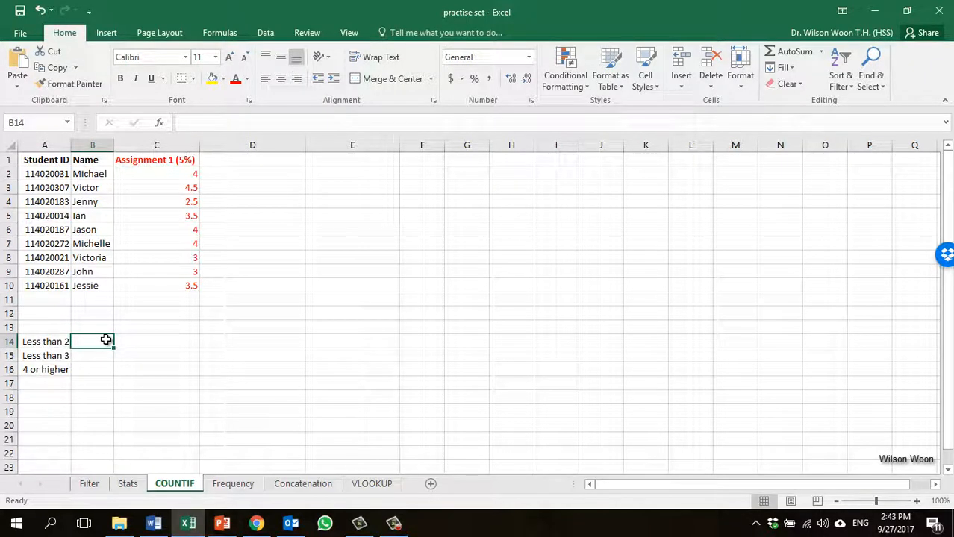
{"action": "type", "text": "=co"}
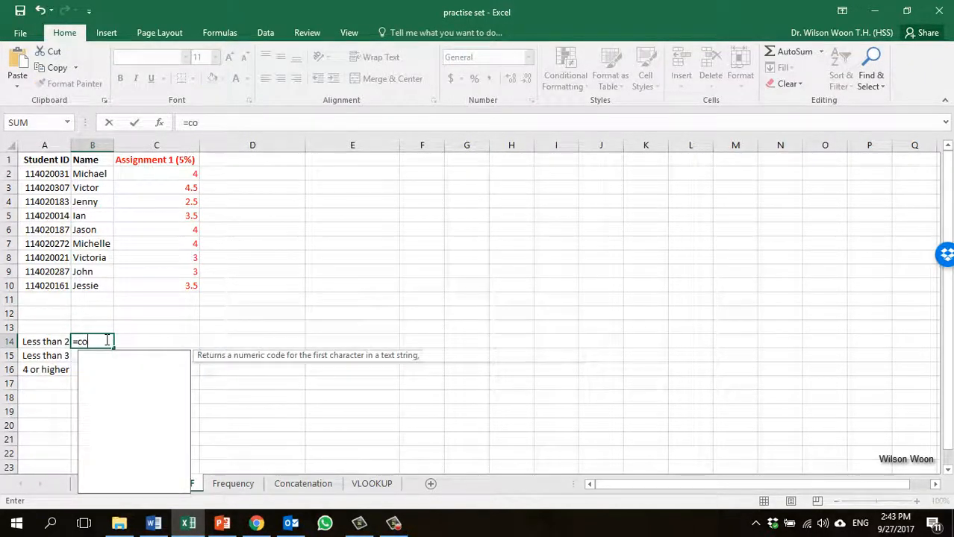
{"action": "type", "text": "untif("}
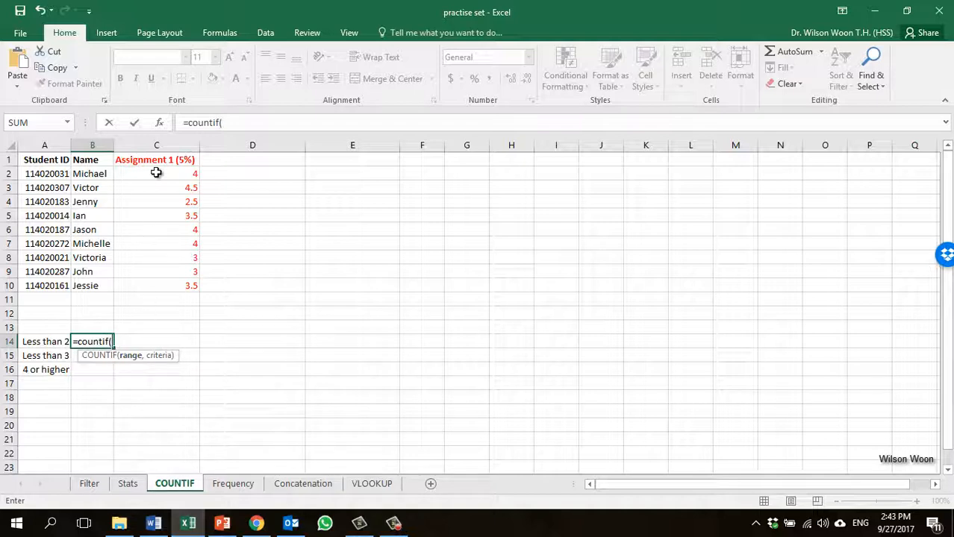
{"action": "left_click_drag", "start_coordinate": [156, 172], "coordinate": [169, 281]}
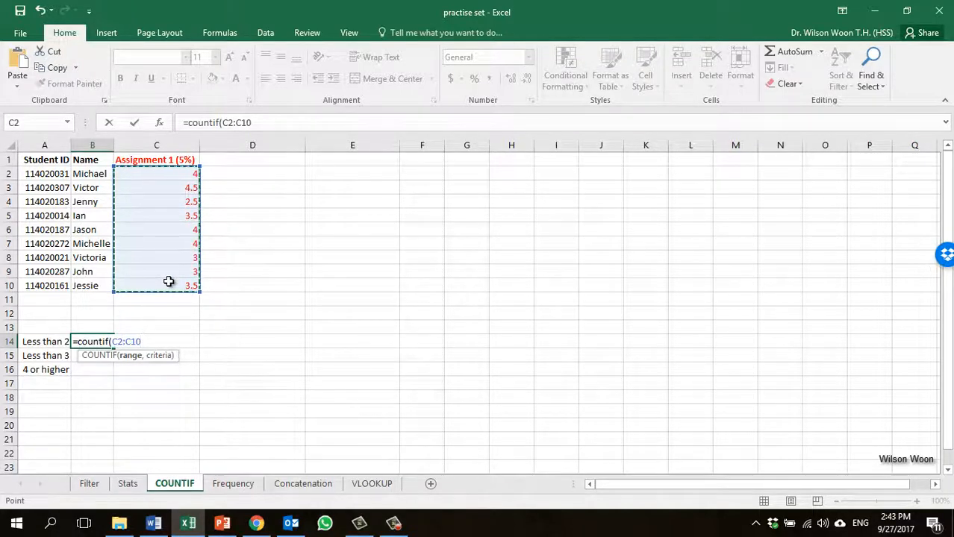
{"action": "type", "text": ", "}
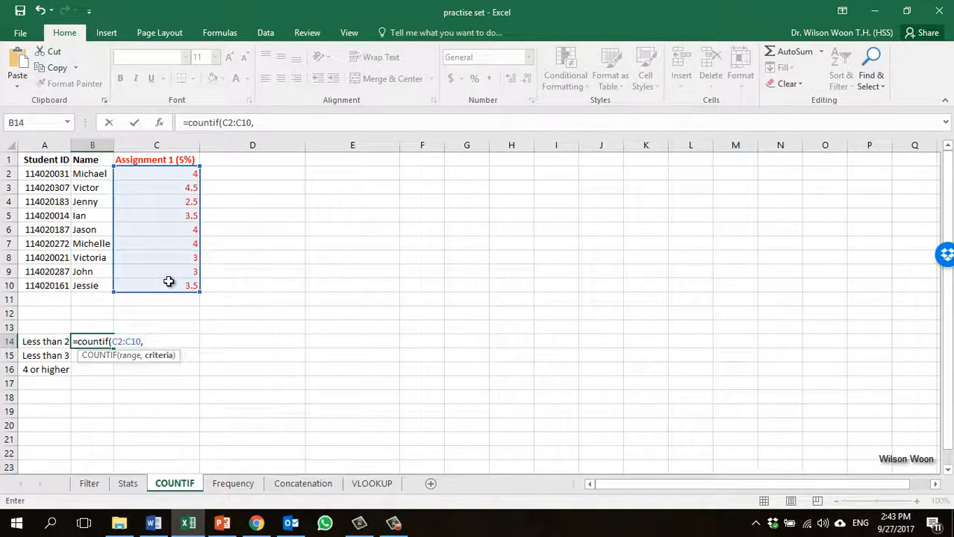
{"action": "type", "text": "\"<2\")"}
{"action": "key", "text": "Return"}
{"action": "key", "text": "Up"}
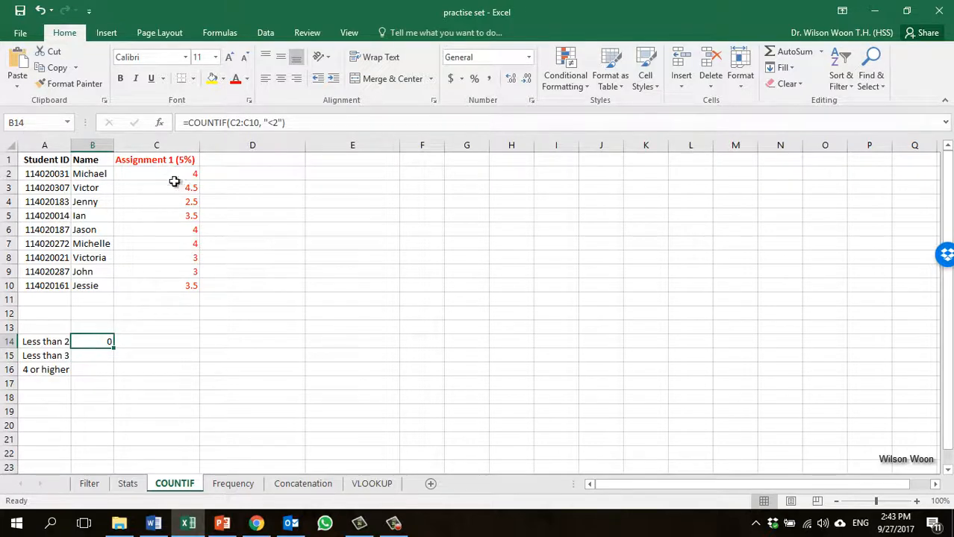
Step: Count the Assignment 1 scores below 3 in B15 with =COUNTIF(C2:C10, "<3") and check the result against the student list
{"action": "left_click", "coordinate": [103, 355]}
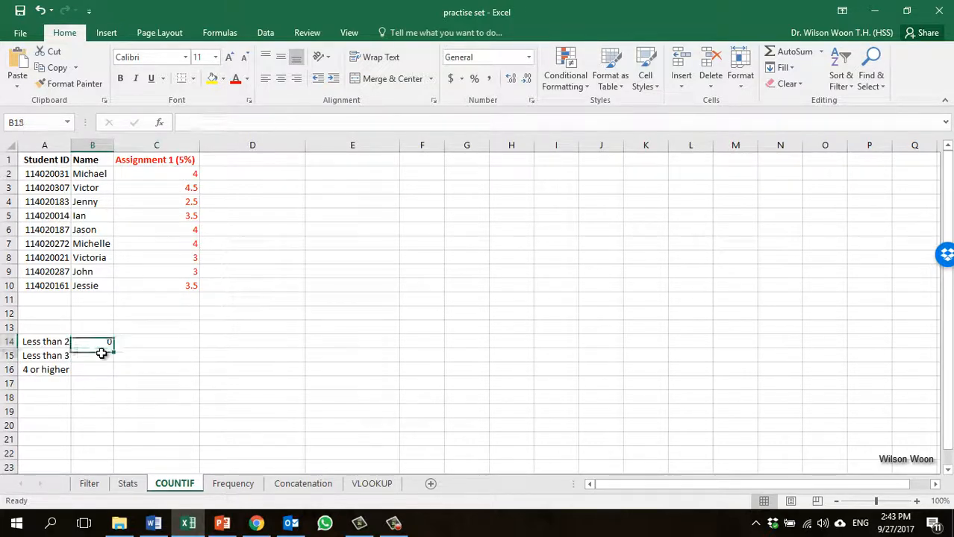
{"action": "type", "text": "=countif("}
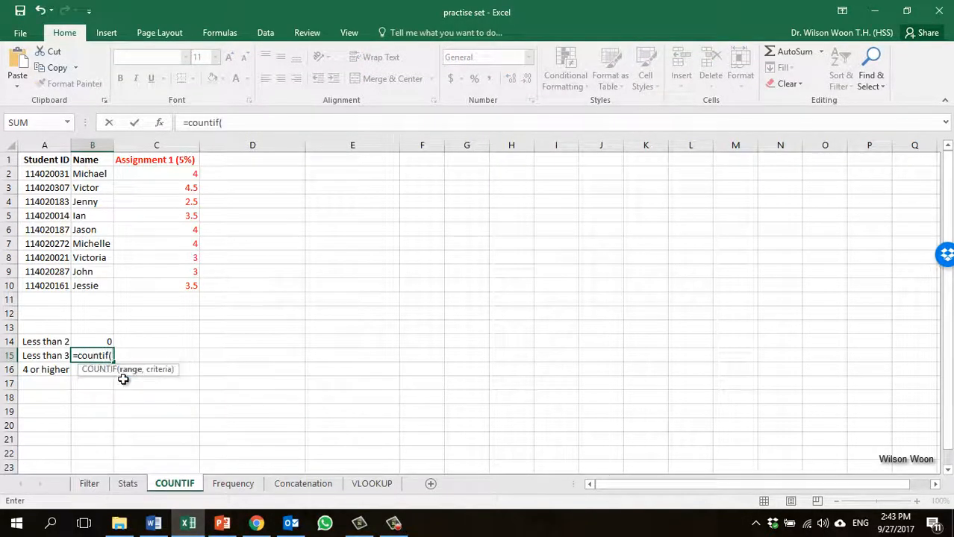
{"action": "left_click_drag", "start_coordinate": [160, 175], "coordinate": [167, 292]}
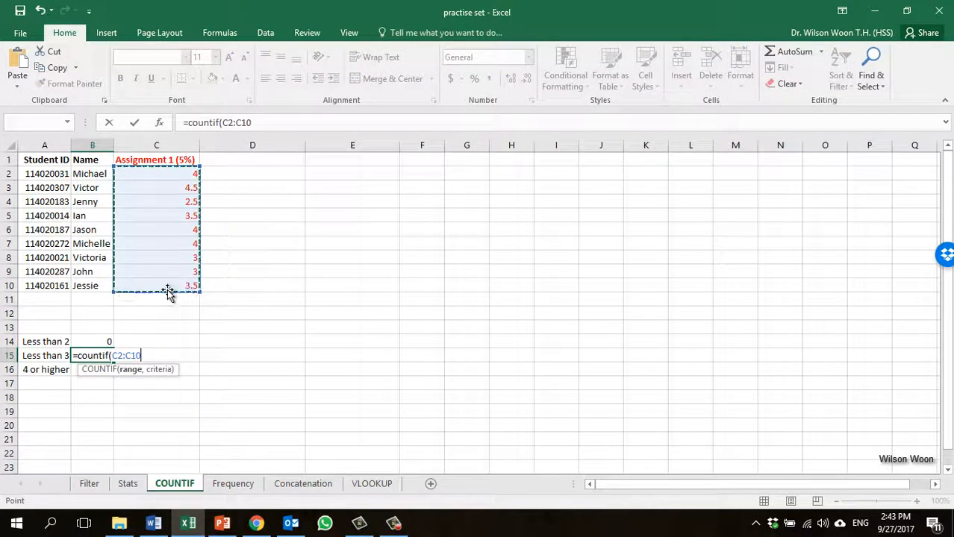
{"action": "type", "text": ", \"<3"}
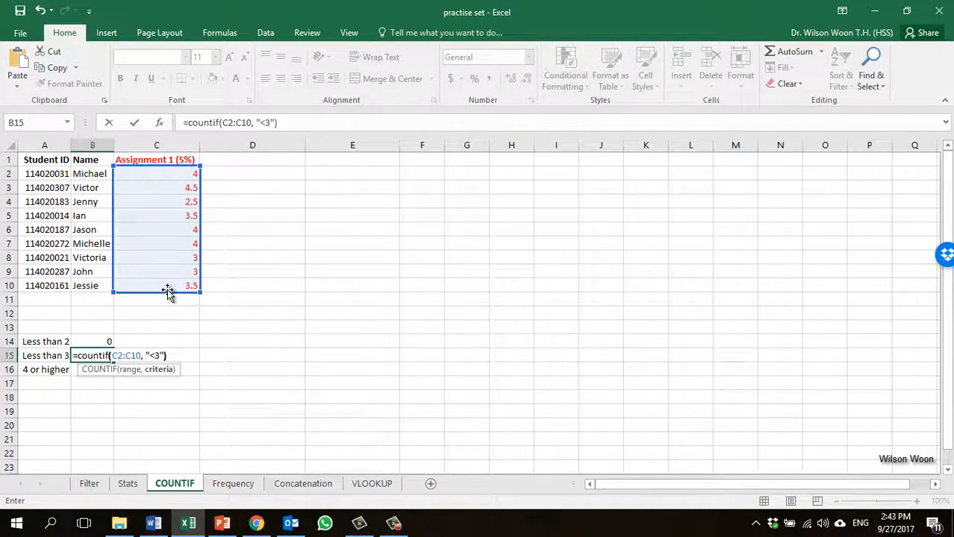
{"action": "key", "text": "Return"}
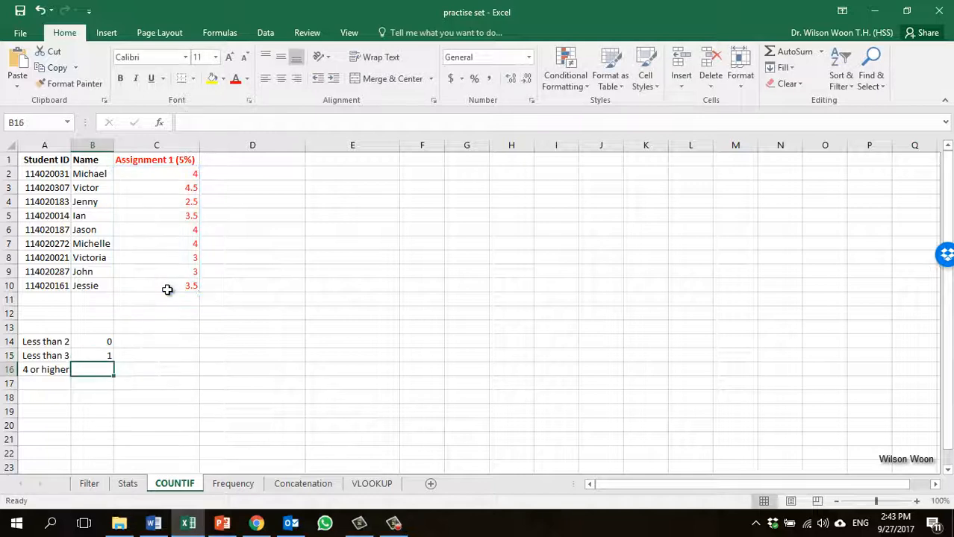
{"action": "key", "text": "Up"}
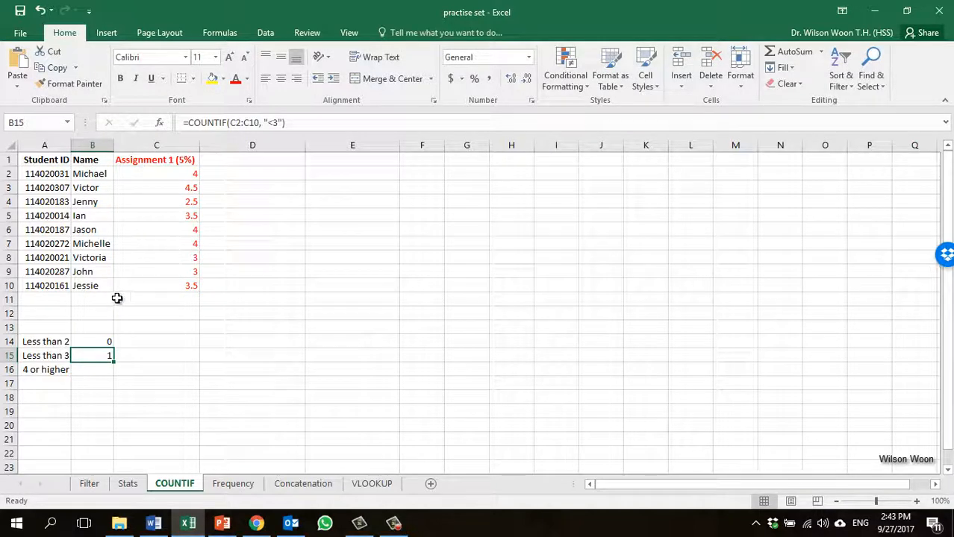
{"action": "left_click", "coordinate": [82, 207]}
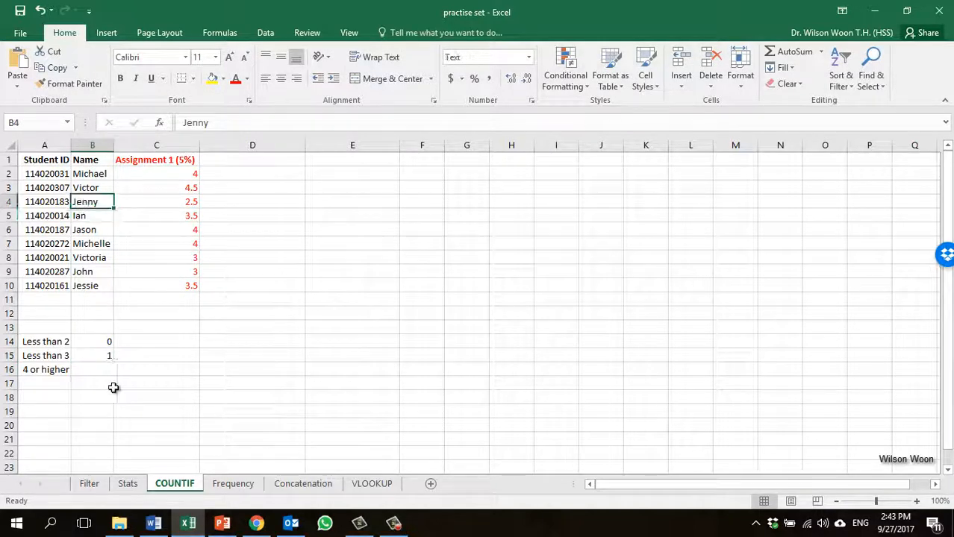
Step: Count the Assignment 1 scores of 4 or higher in B16 with =COUNTIF(C2:C10, ">=4") and check the matching students in the list
{"action": "left_click", "coordinate": [97, 369]}
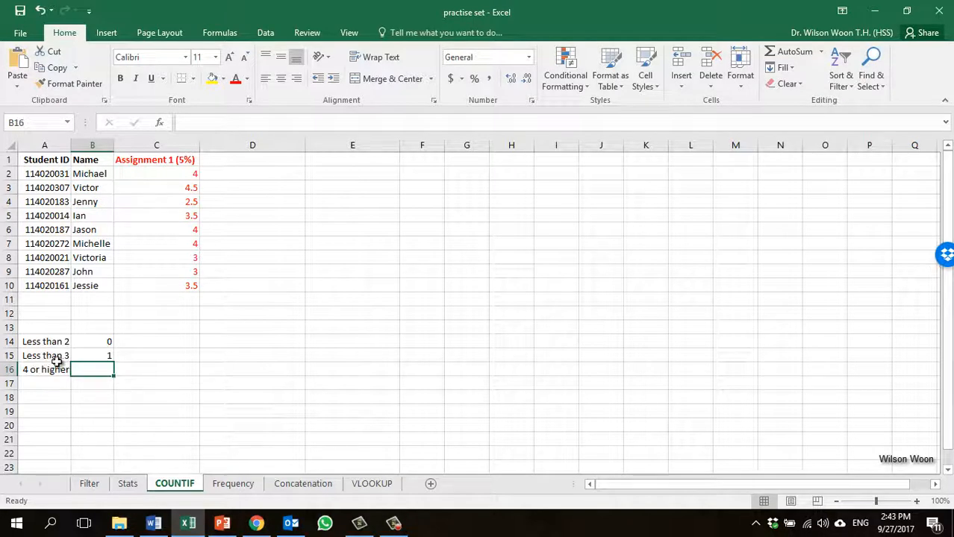
{"action": "type", "text": "=countif("}
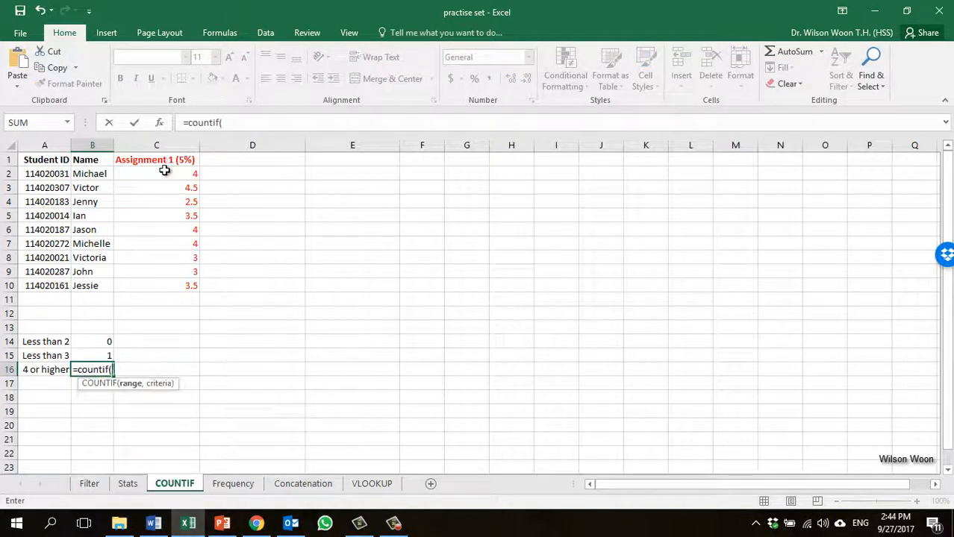
{"action": "left_click_drag", "start_coordinate": [168, 173], "coordinate": [169, 283]}
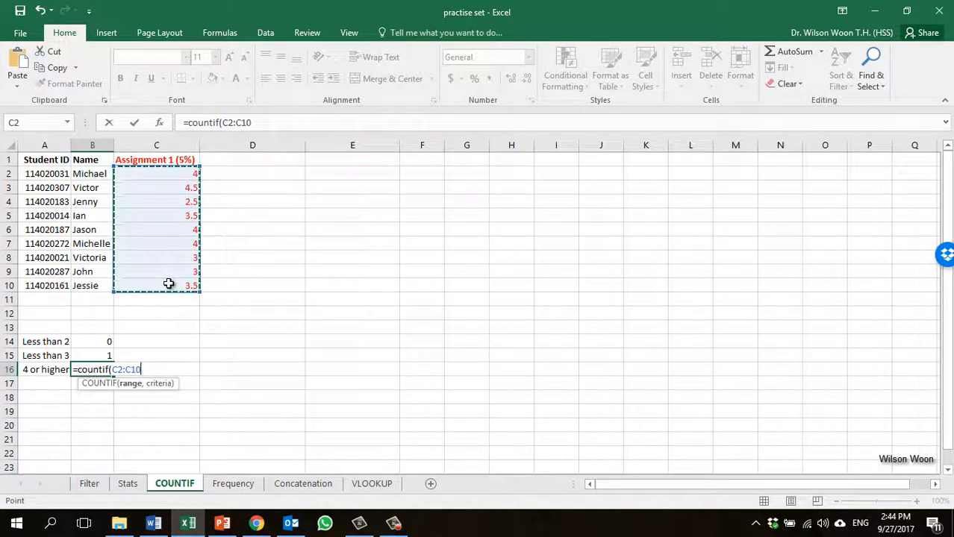
{"action": "type", "text": ", \">=4"}
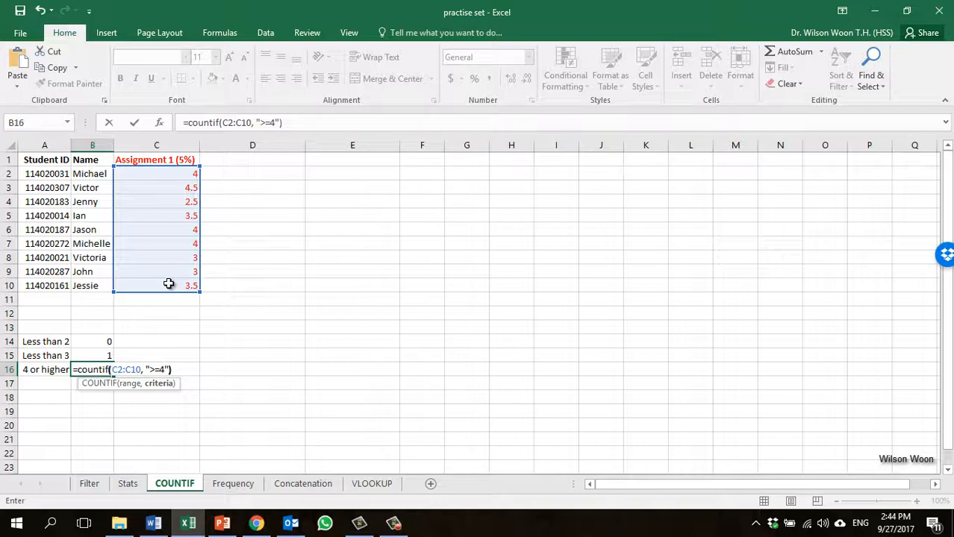
{"action": "key", "text": "Return"}
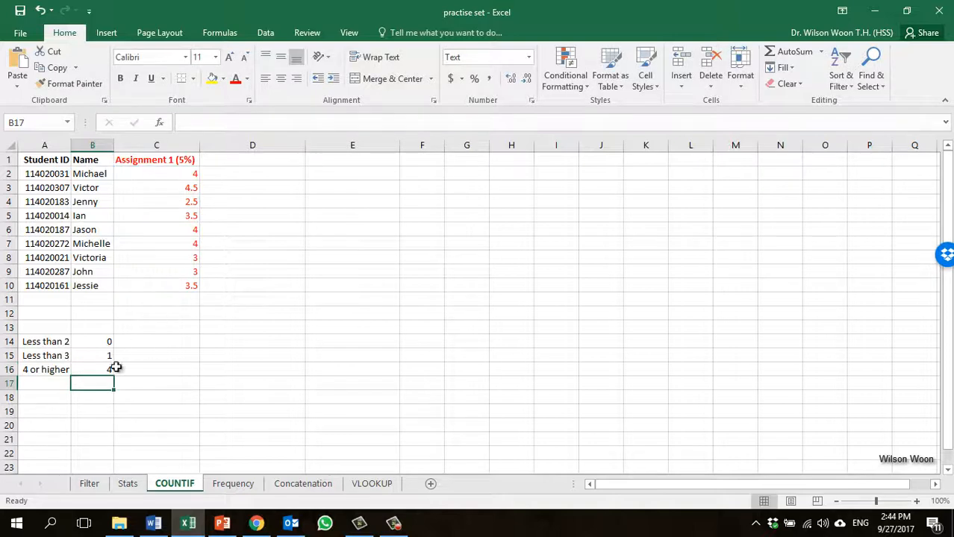
{"action": "left_click", "coordinate": [98, 371]}
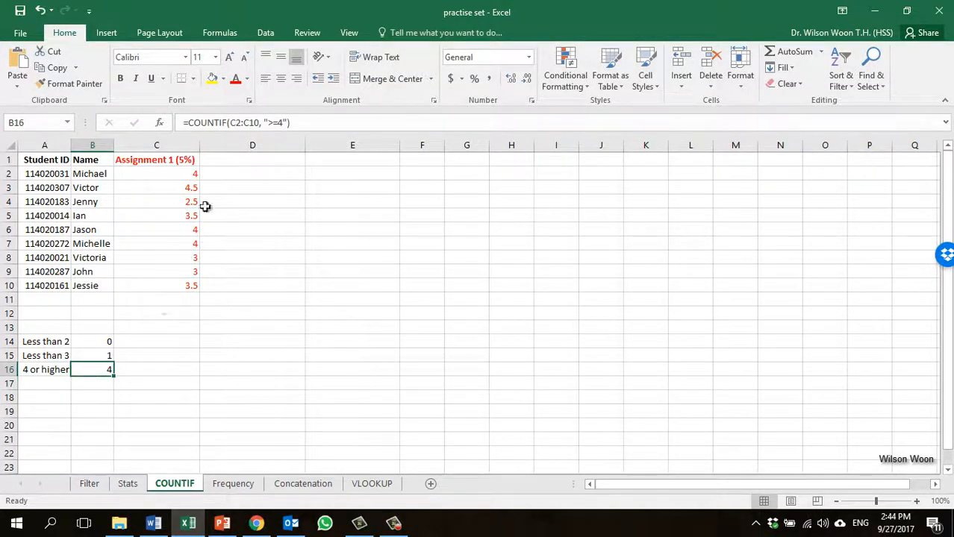
{"action": "left_click_drag", "start_coordinate": [148, 174], "coordinate": [86, 177]}
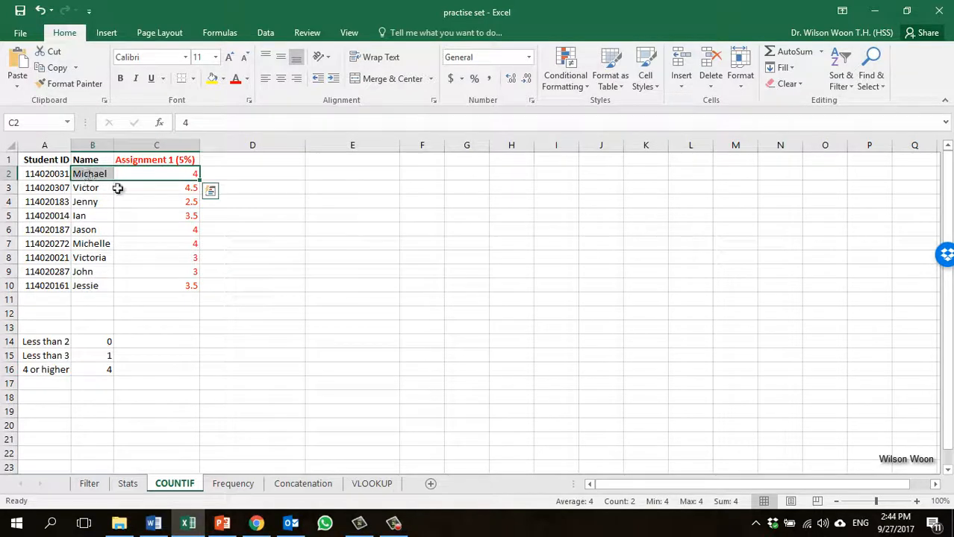
{"action": "left_click_drag", "start_coordinate": [158, 190], "coordinate": [95, 189]}
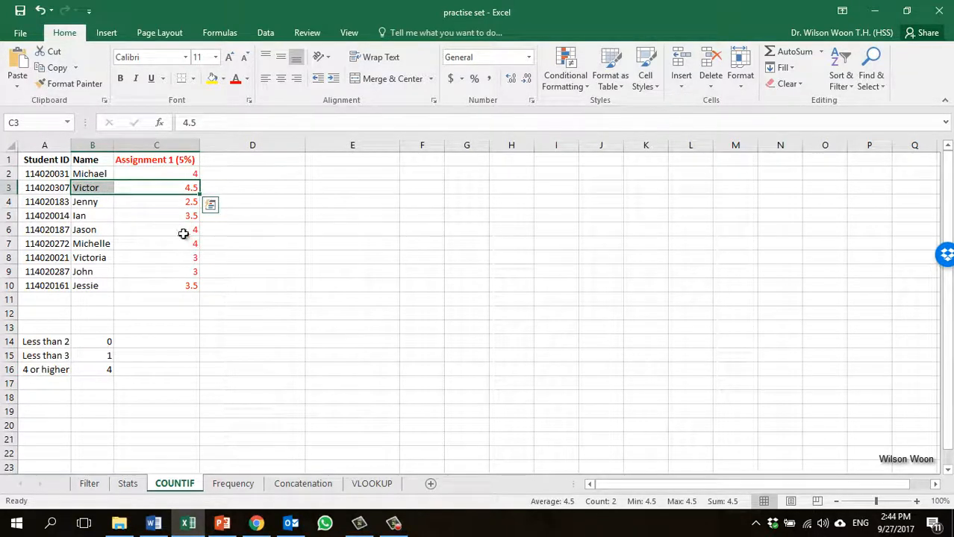
{"action": "left_click_drag", "start_coordinate": [185, 231], "coordinate": [105, 229]}
{"action": "left_click_drag", "start_coordinate": [167, 244], "coordinate": [107, 239]}
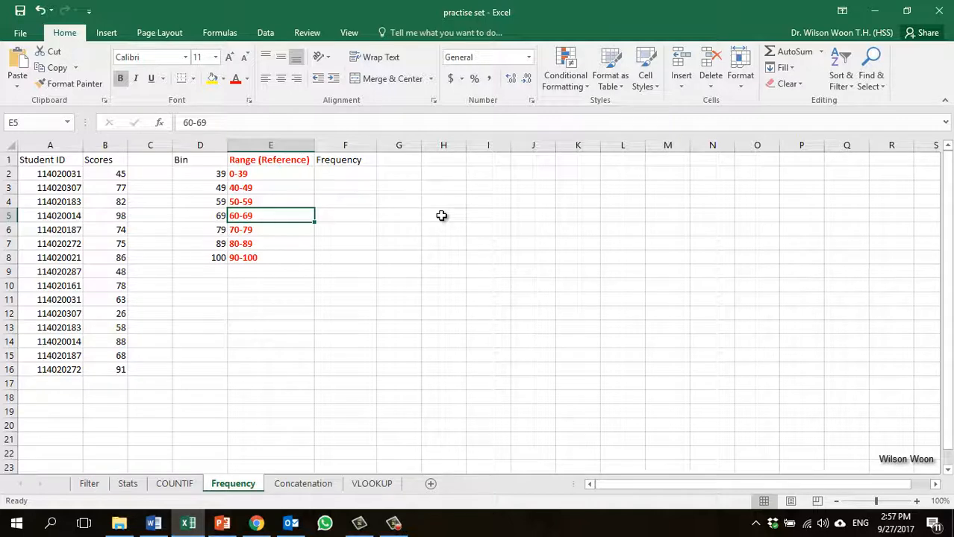
Step: Examine on the Frequency sheet how each bin value in D2:D8 corresponds to its reference score range in E2:E8
{"action": "left_click", "coordinate": [288, 177]}
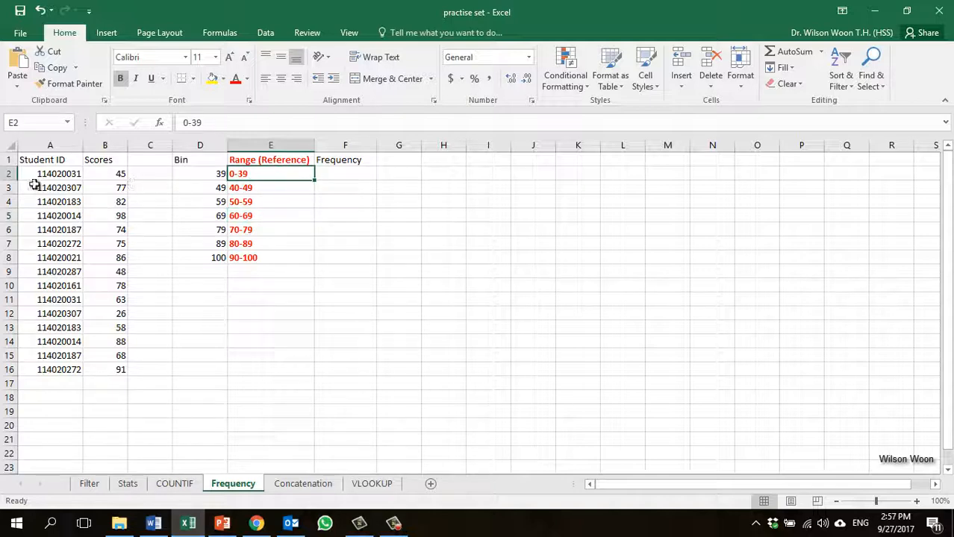
{"action": "left_click", "coordinate": [261, 190]}
{"action": "left_click", "coordinate": [262, 256]}
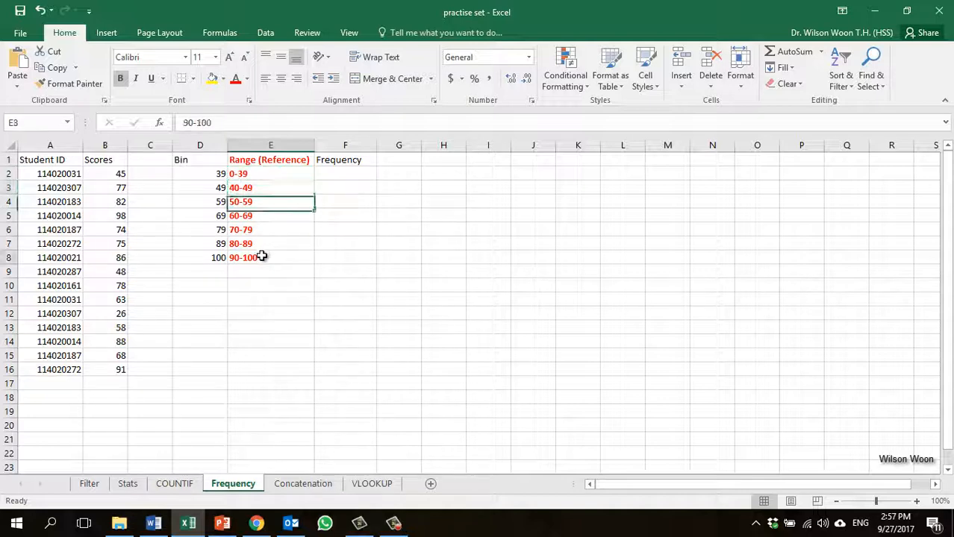
{"action": "left_click_drag", "start_coordinate": [188, 159], "coordinate": [204, 255]}
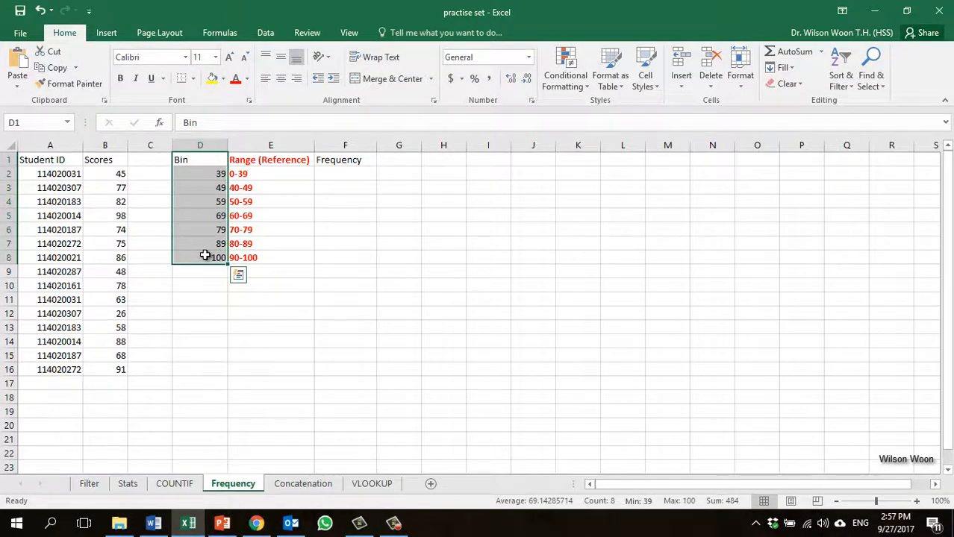
{"action": "left_click", "coordinate": [208, 173]}
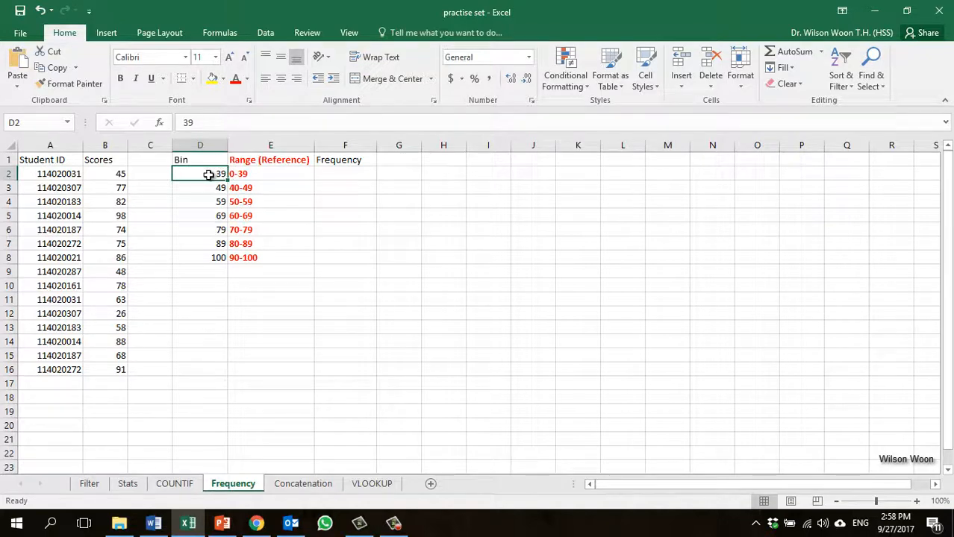
{"action": "key", "text": "Right"}
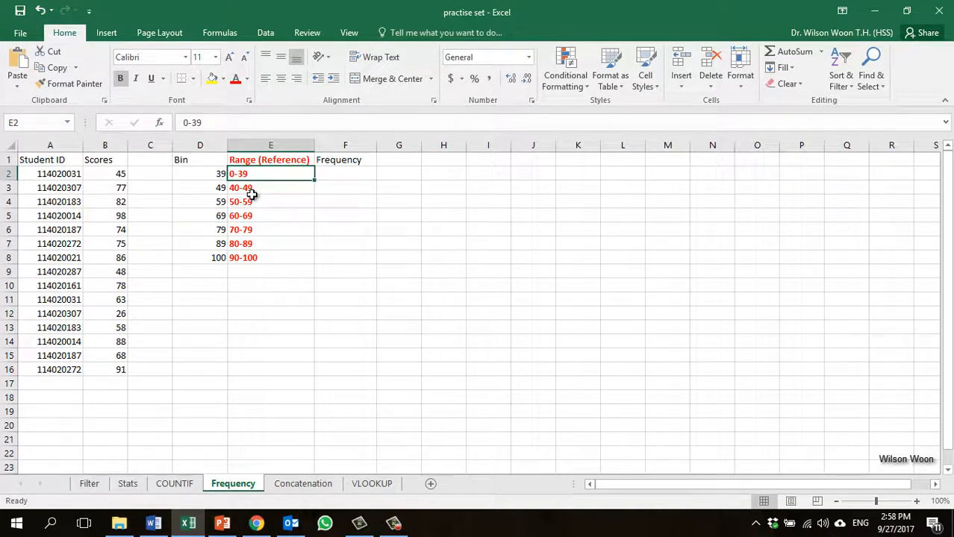
{"action": "left_click", "coordinate": [213, 187]}
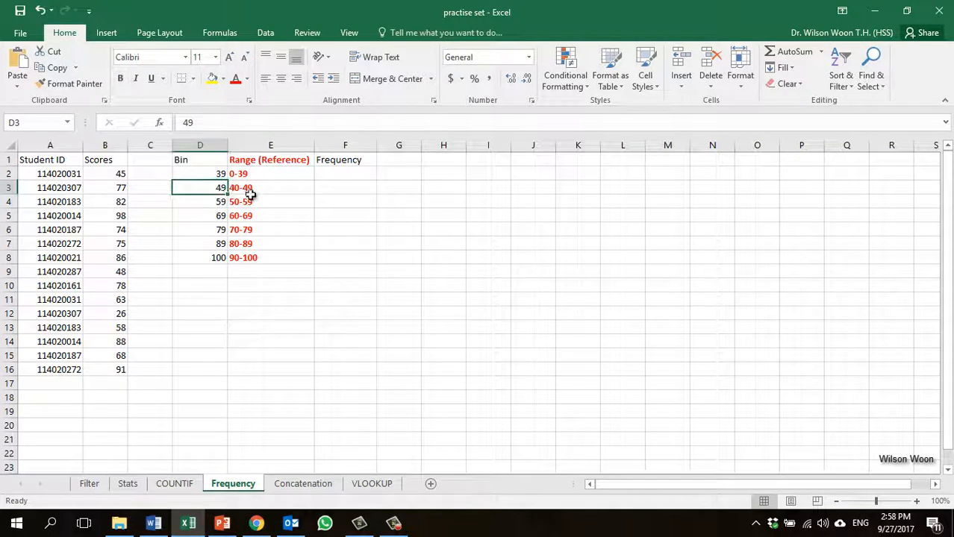
{"action": "left_click", "coordinate": [249, 189]}
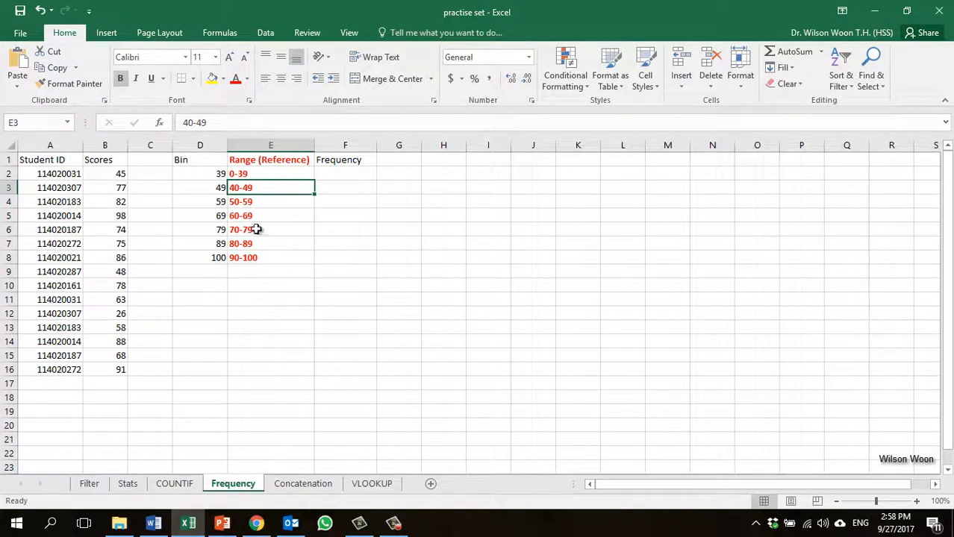
{"action": "left_click", "coordinate": [210, 202]}
{"action": "left_click", "coordinate": [237, 205]}
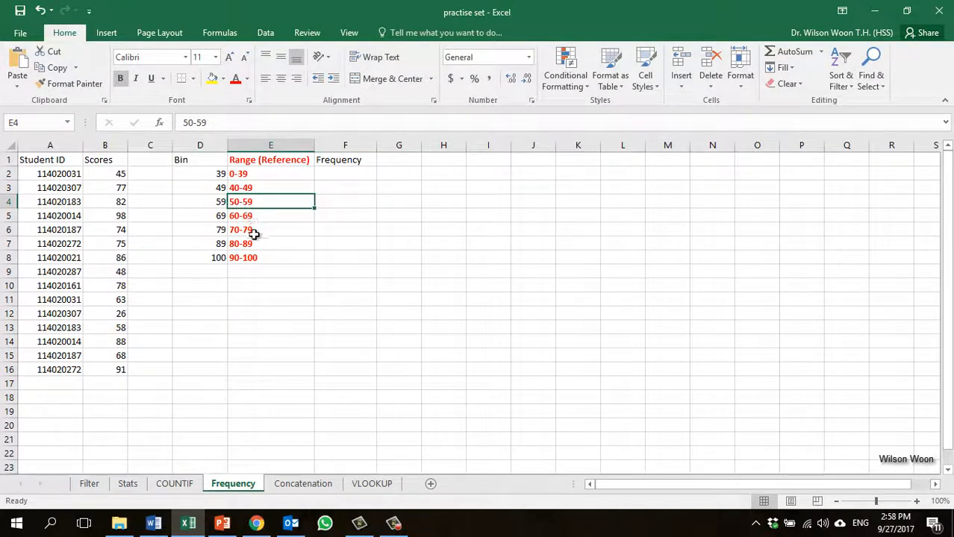
{"action": "left_click", "coordinate": [250, 259]}
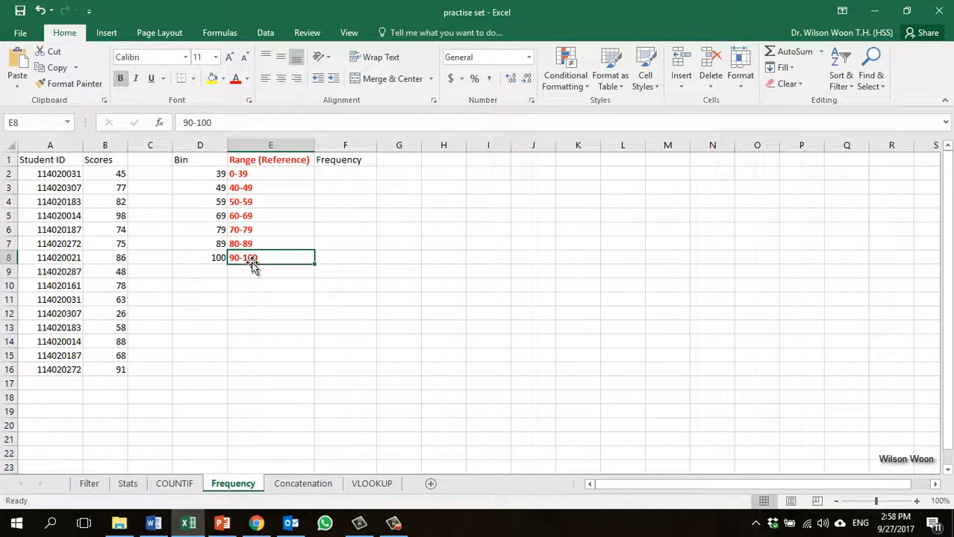
Step: Fill F2:F8 with the array formula =FREQUENCY(B2:B16,D2:D8) to count the scores falling in each bin
{"action": "left_click", "coordinate": [346, 176]}
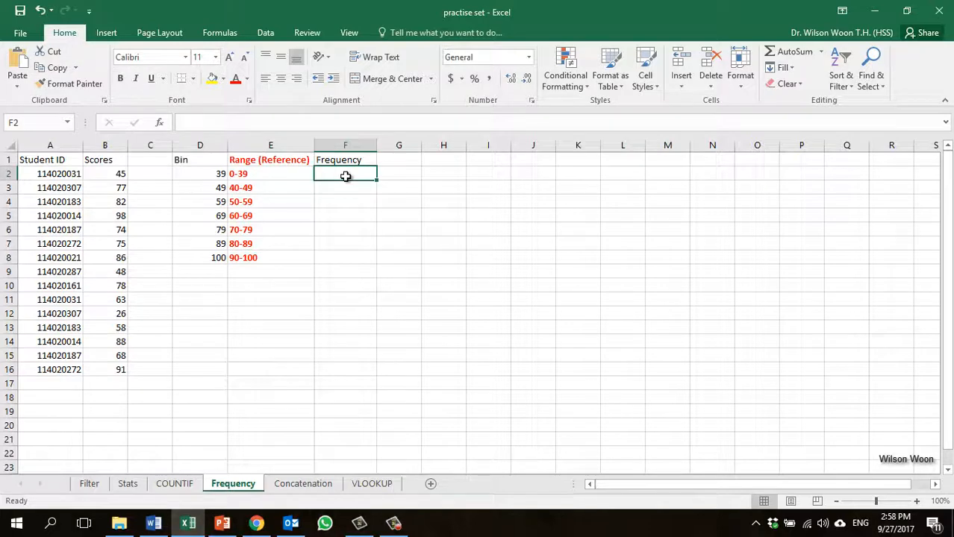
{"action": "left_click_drag", "start_coordinate": [346, 176], "coordinate": [346, 257]}
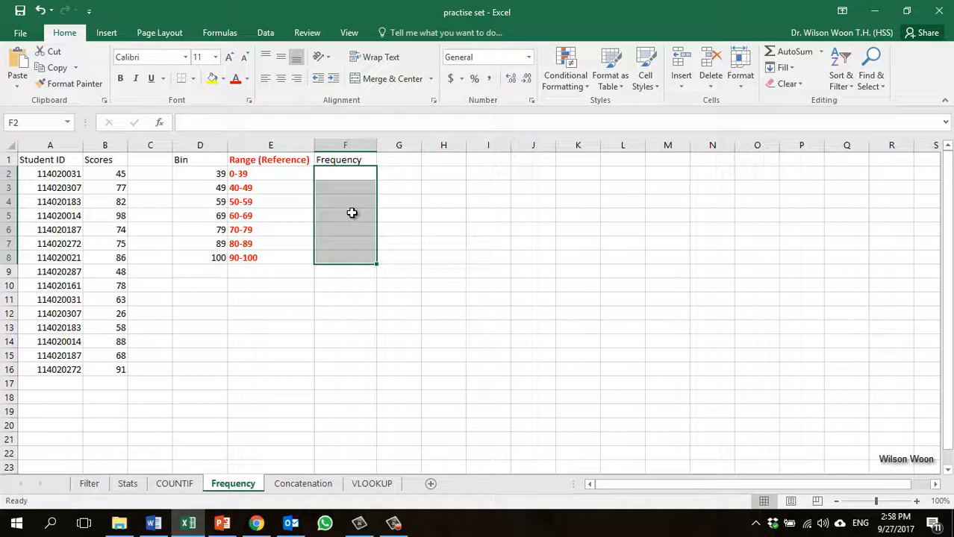
{"action": "type", "text": "=FRE"}
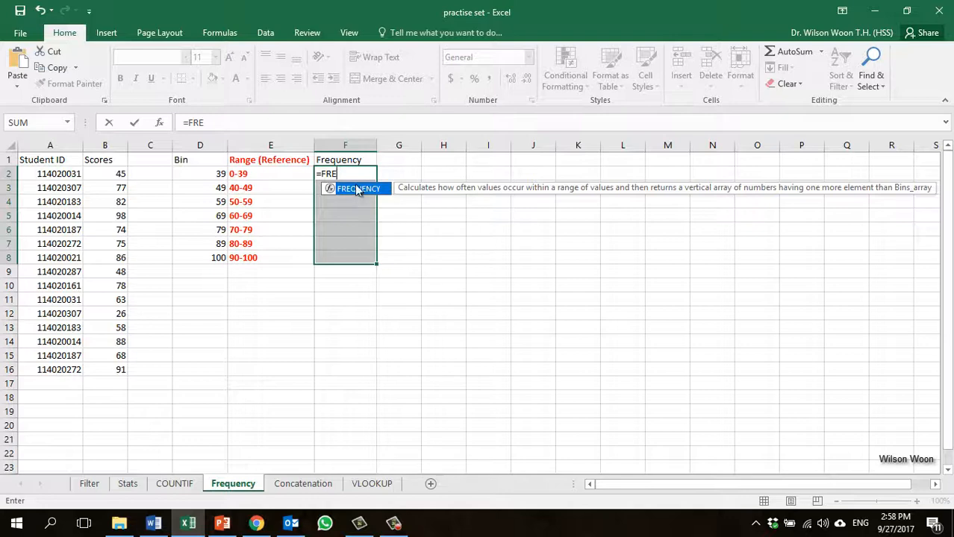
{"action": "double_click", "coordinate": [356, 190]}
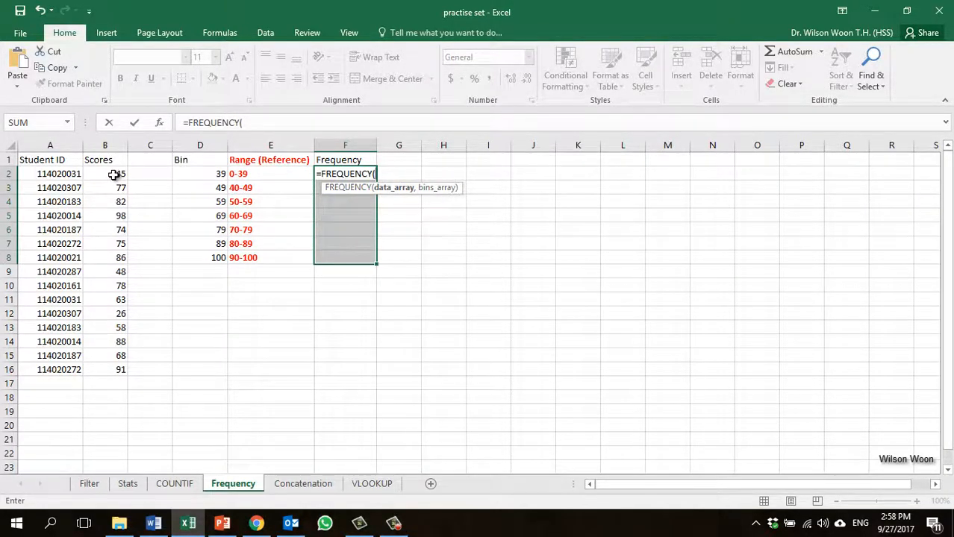
{"action": "left_click_drag", "start_coordinate": [114, 175], "coordinate": [113, 367]}
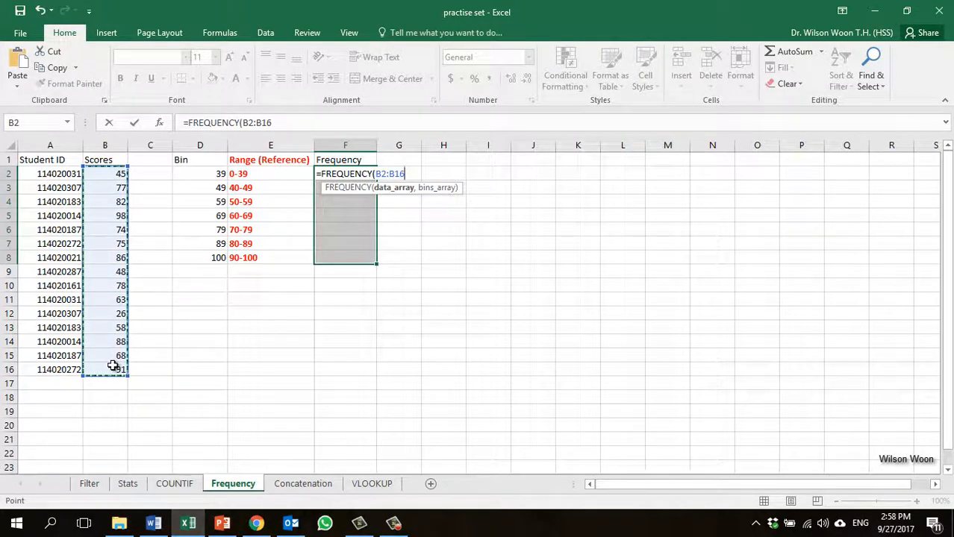
{"action": "type", "text": ","}
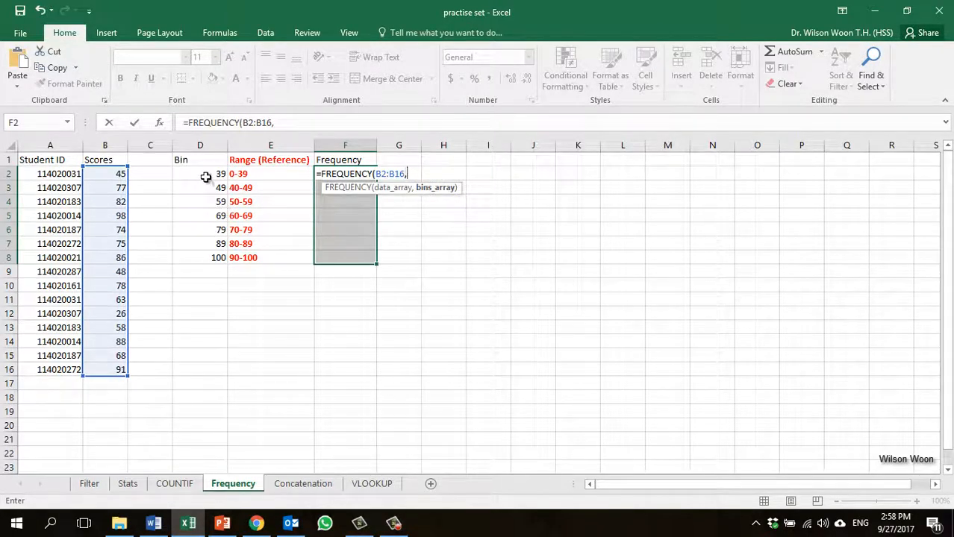
{"action": "left_click_drag", "start_coordinate": [203, 174], "coordinate": [199, 254]}
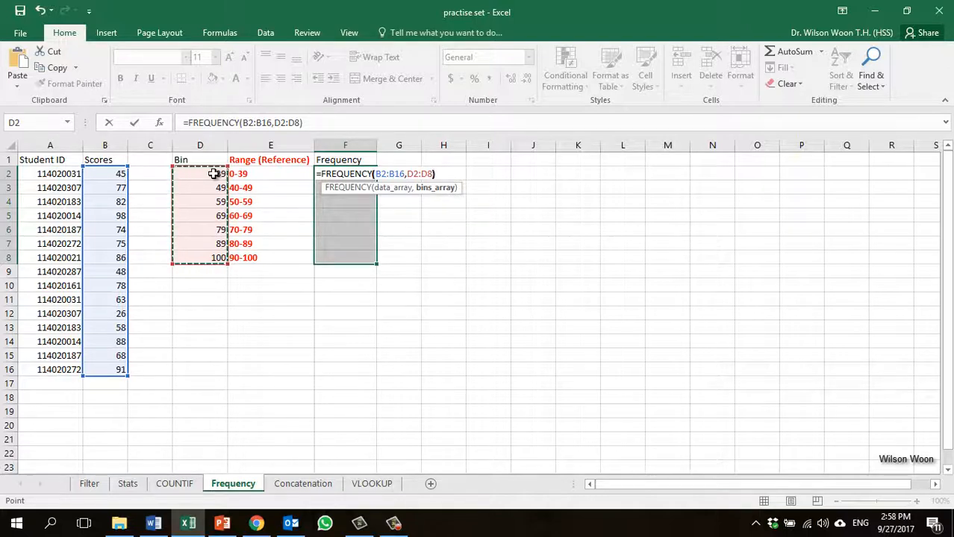
{"action": "type", "text": ")"}
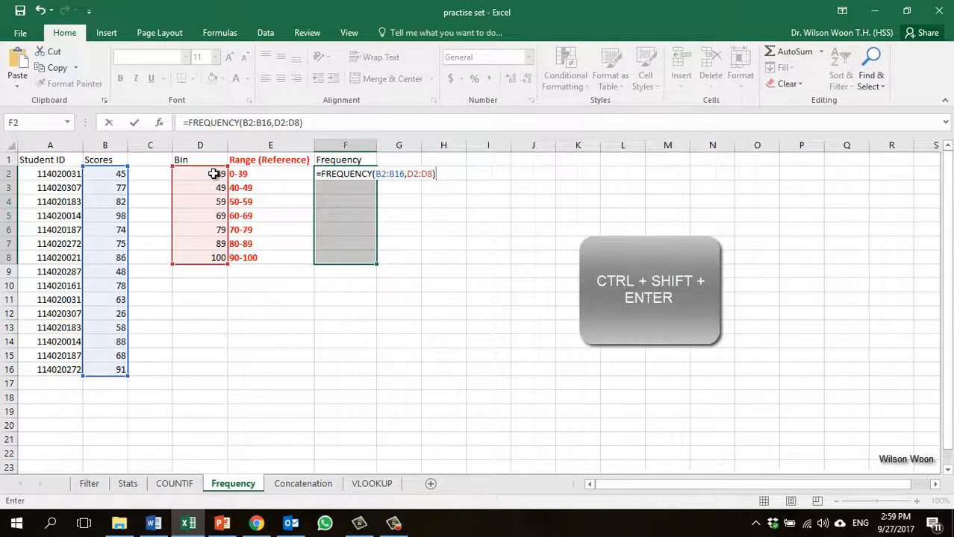
{"action": "key", "text": "ctrl+shift+Return"}
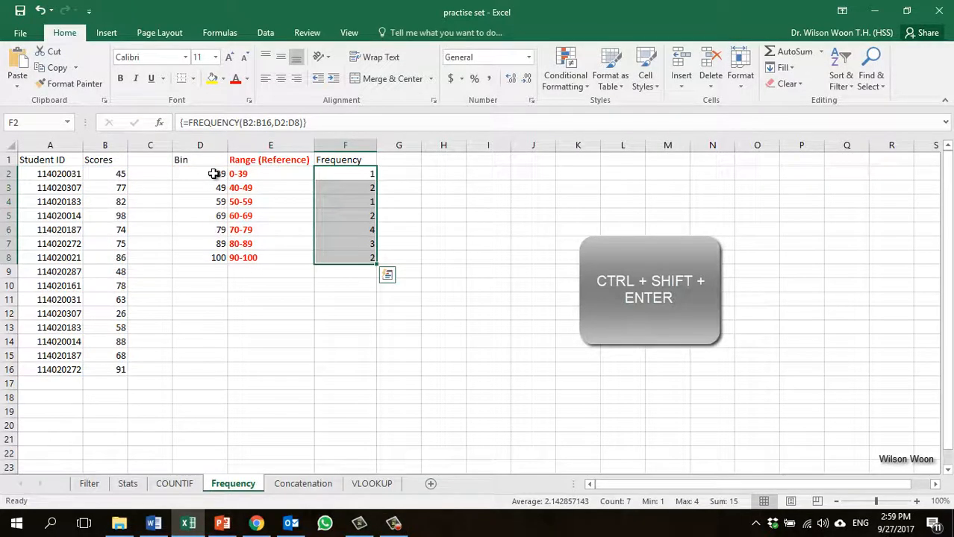
Step: Review the array formula and the frequency counts in column F beside their reference score ranges
{"action": "left_click", "coordinate": [325, 172]}
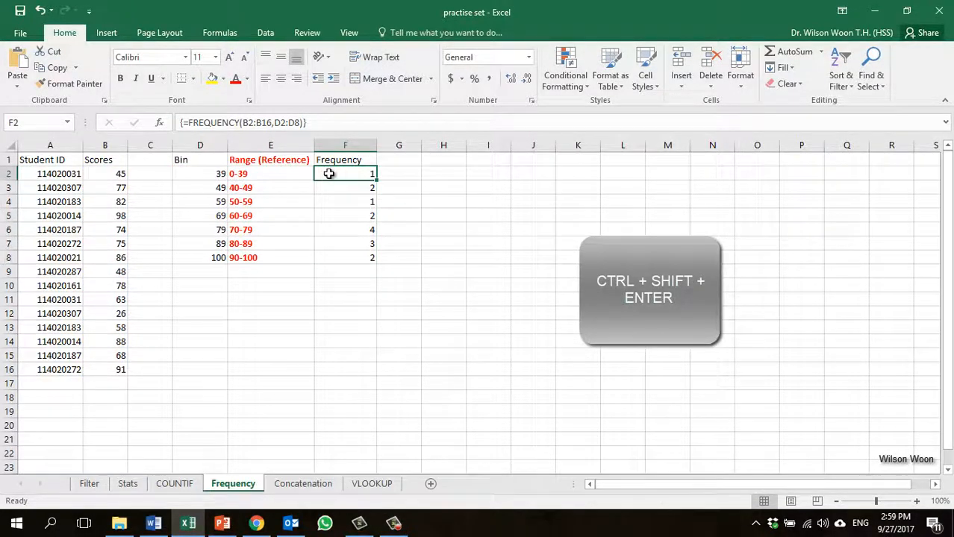
{"action": "left_click", "coordinate": [255, 175]}
{"action": "left_click", "coordinate": [336, 176]}
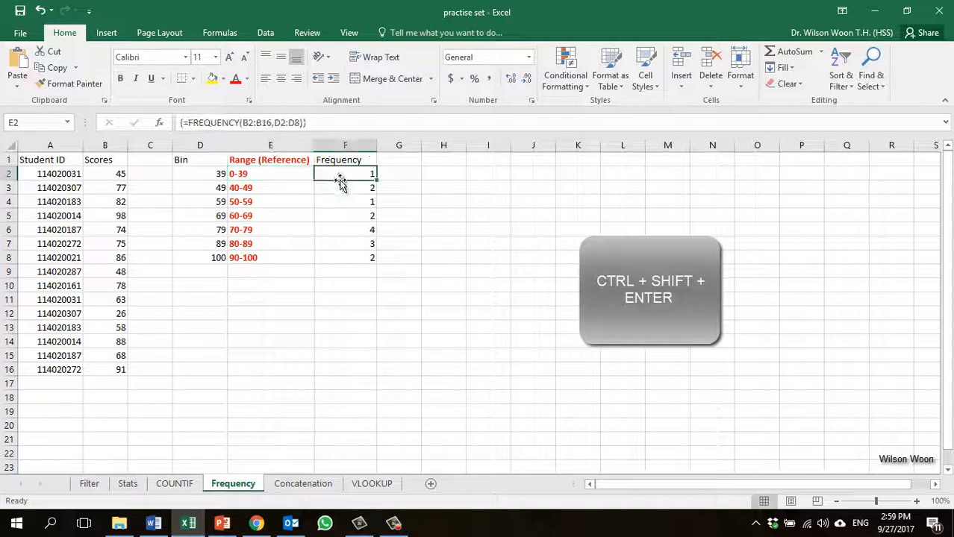
{"action": "left_click", "coordinate": [341, 189]}
{"action": "left_click", "coordinate": [342, 203]}
{"action": "left_click", "coordinate": [342, 228]}
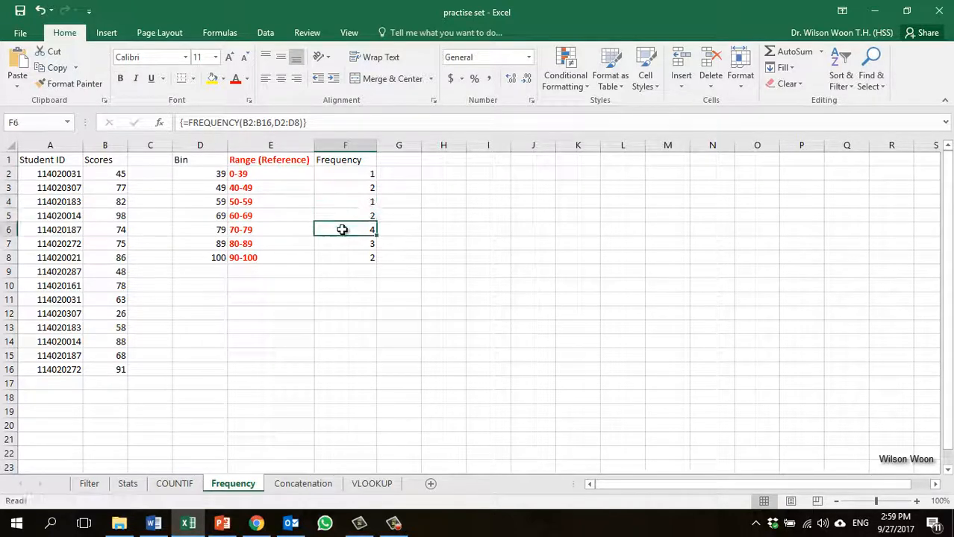
Step: Check the 0-39 frequency in F2 against the matching student record in A12:B12
{"action": "left_click", "coordinate": [350, 179]}
{"action": "left_click", "coordinate": [255, 176]}
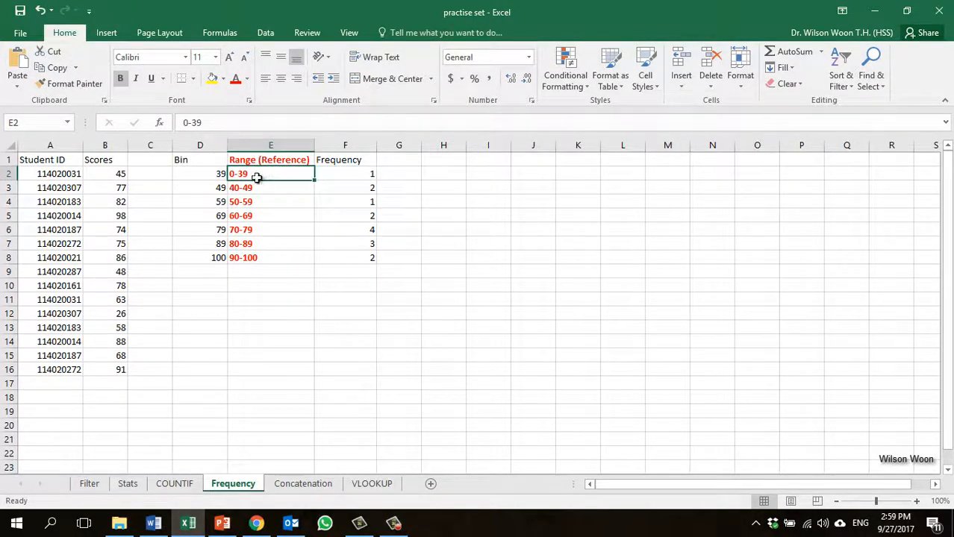
{"action": "left_click", "coordinate": [339, 178]}
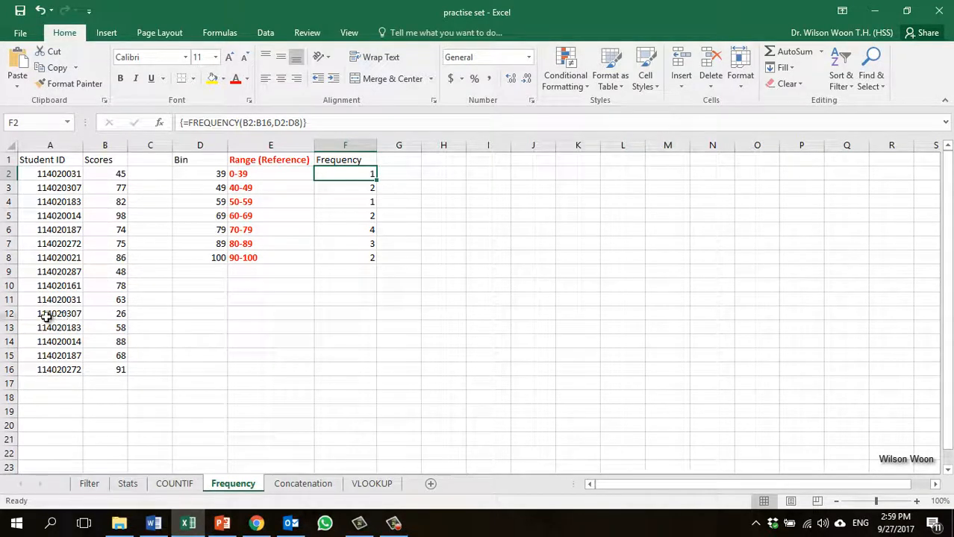
{"action": "left_click_drag", "start_coordinate": [49, 314], "coordinate": [116, 312]}
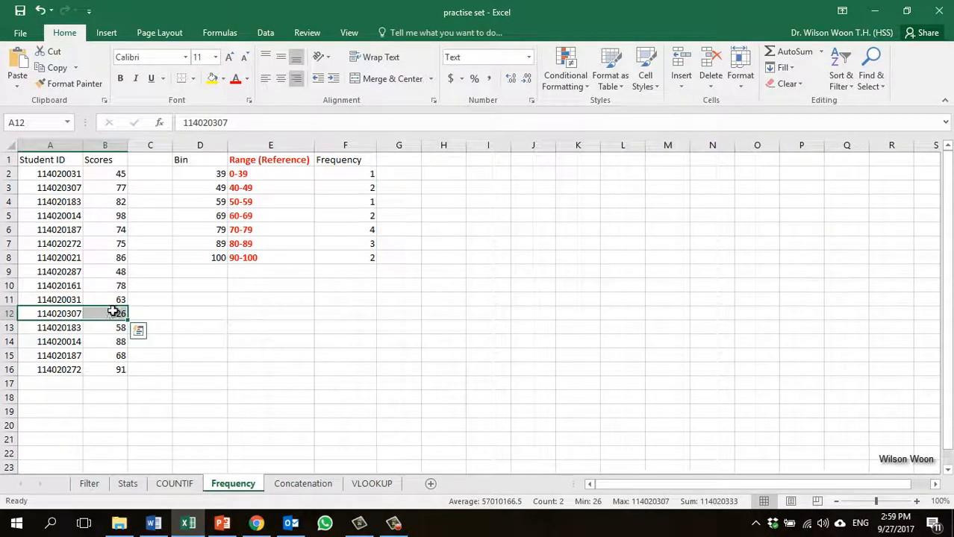
Step: Check the 40-49 frequency in F3 against the matching scores in B2 and B9
{"action": "left_click", "coordinate": [326, 189]}
{"action": "left_click", "coordinate": [247, 191]}
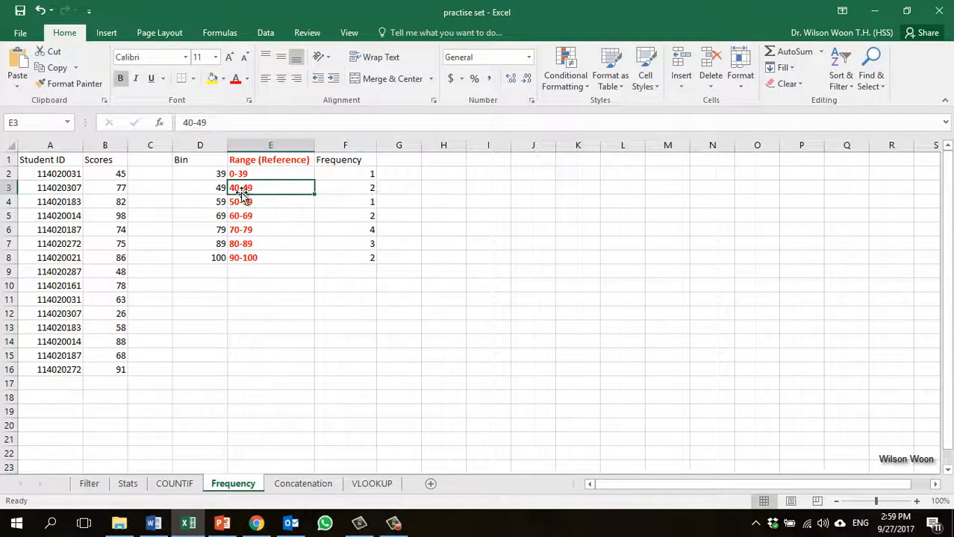
{"action": "left_click", "coordinate": [113, 176]}
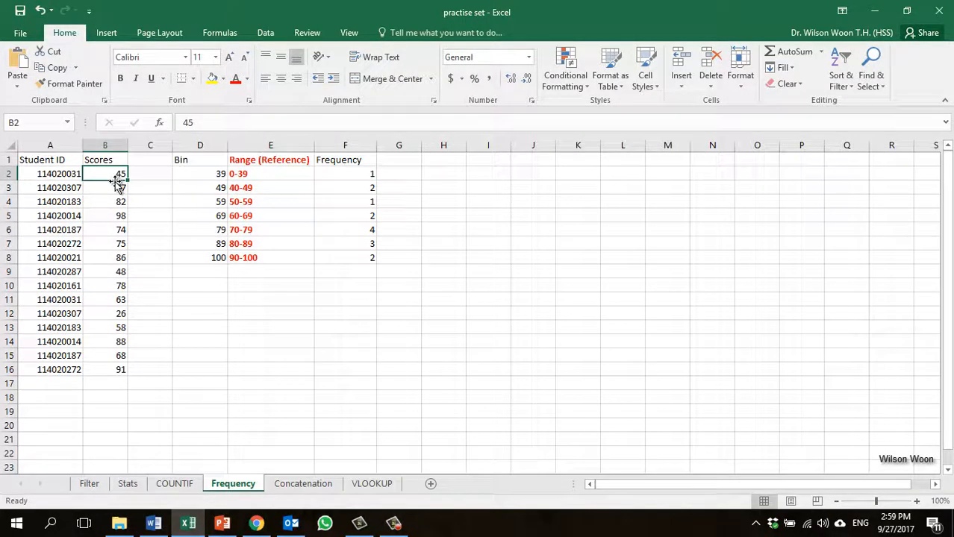
{"action": "left_click", "coordinate": [114, 273]}
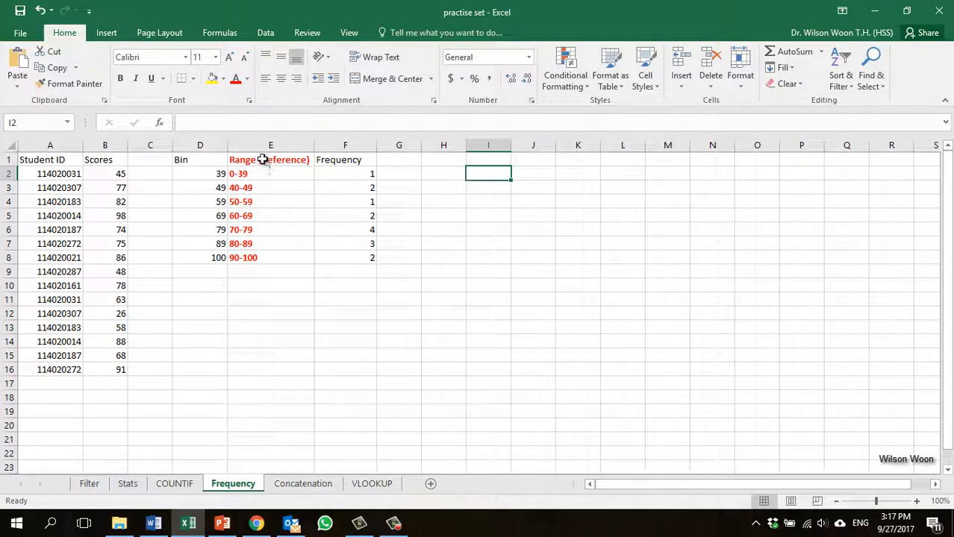
Step: Insert a 2-D clustered column chart from the score ranges and frequencies in E1:F8
{"action": "left_click_drag", "start_coordinate": [265, 160], "coordinate": [336, 254]}
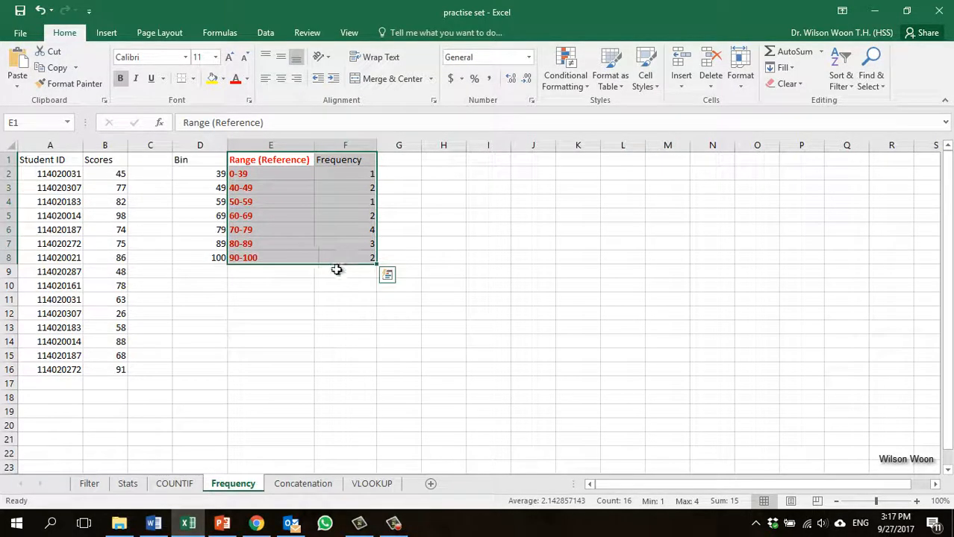
{"action": "left_click", "coordinate": [109, 34]}
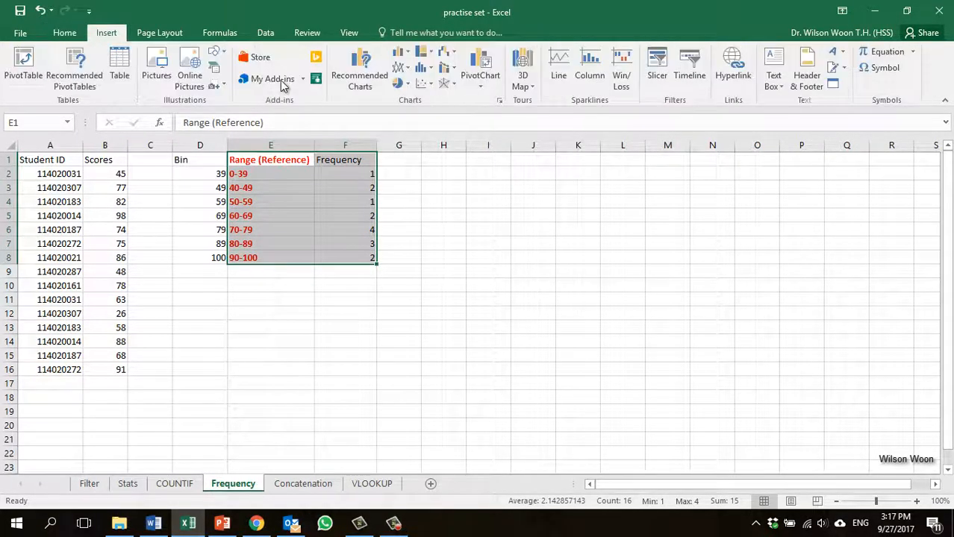
{"action": "left_click", "coordinate": [401, 54]}
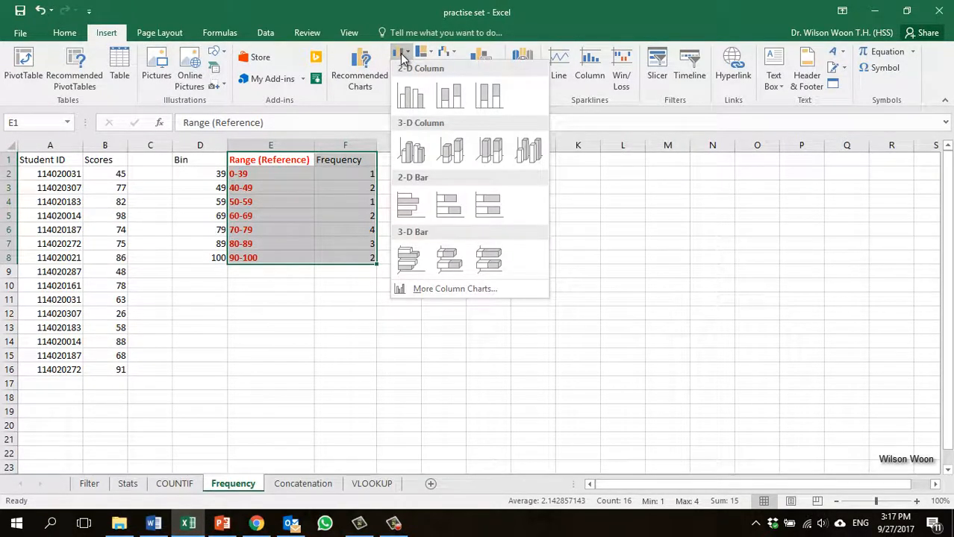
{"action": "left_click", "coordinate": [413, 97]}
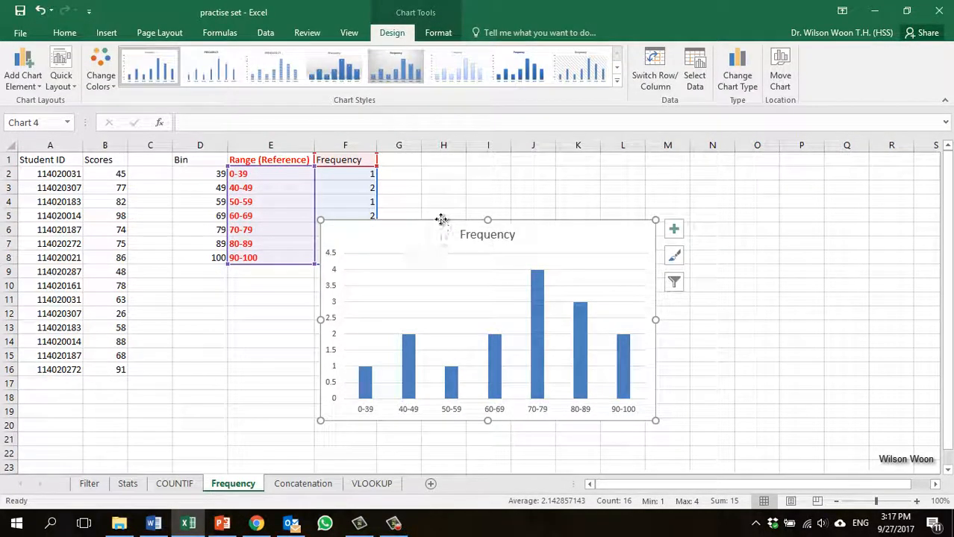
Step: Move the chart clear of the frequency table and enlarge it to cover about H3:Q17
{"action": "mouse_move", "coordinate": [441, 219]}
{"action": "left_mouse_down"}
{"action": "mouse_move", "coordinate": [562, 194]}
{"action": "mouse_move", "coordinate": [562, 182]}
{"action": "left_mouse_up"}
{"action": "left_click_drag", "start_coordinate": [776, 281], "coordinate": [868, 281]}
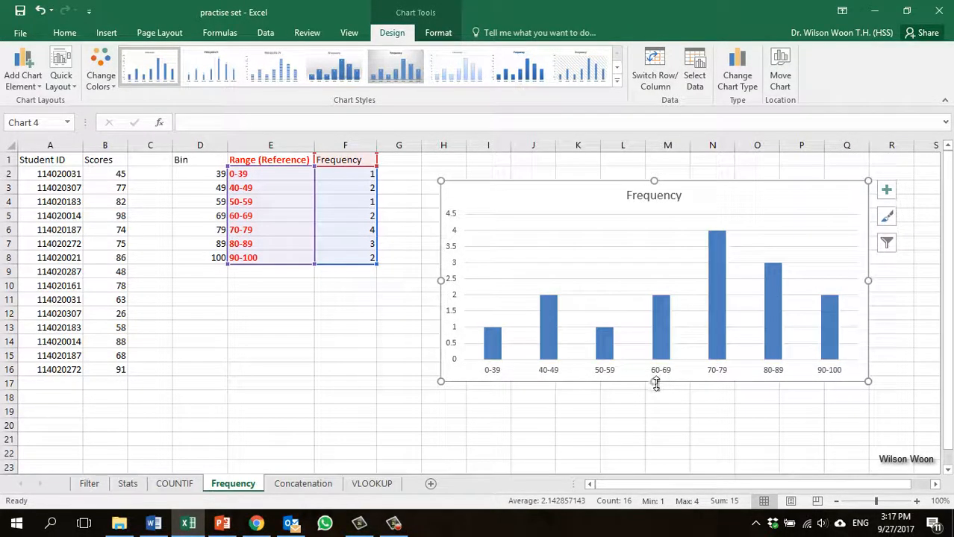
{"action": "left_click_drag", "start_coordinate": [654, 382], "coordinate": [654, 390]}
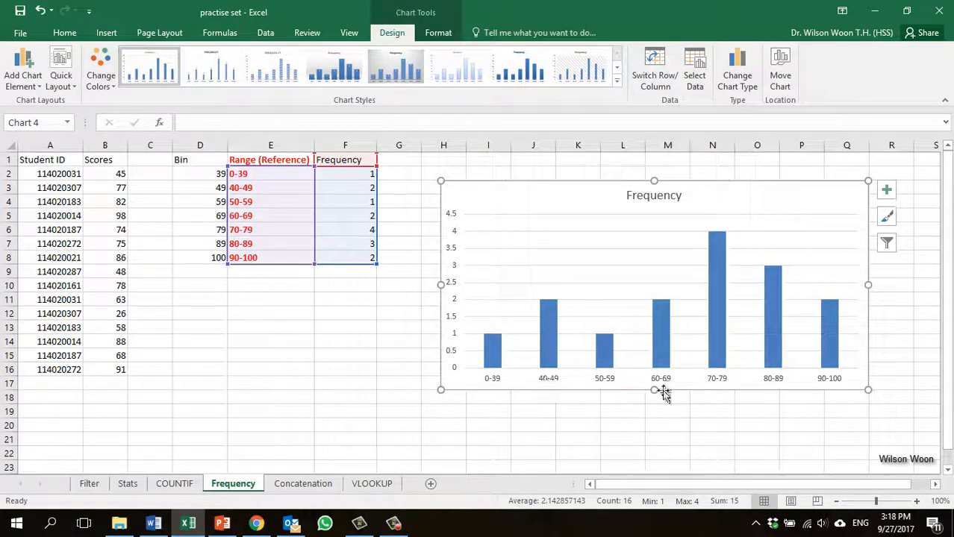
Step: Add axis titles to the chart and name the vertical axis "Number of Students"
{"action": "left_click", "coordinate": [887, 192]}
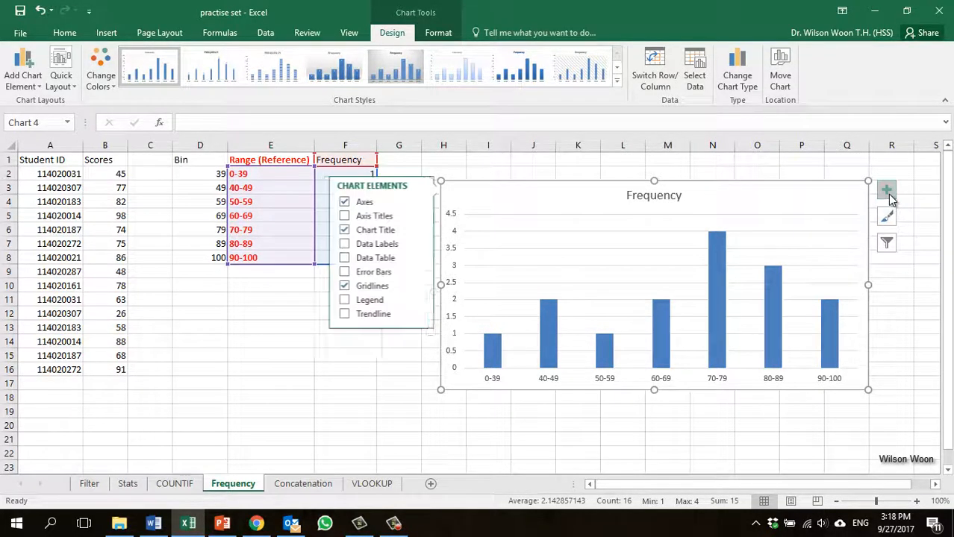
{"action": "left_click", "coordinate": [376, 216]}
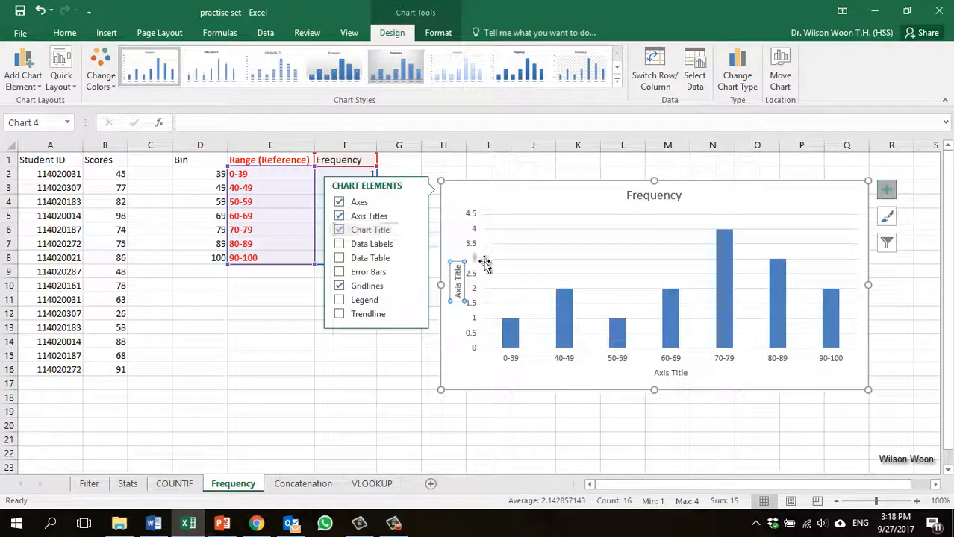
{"action": "left_click", "coordinate": [458, 277]}
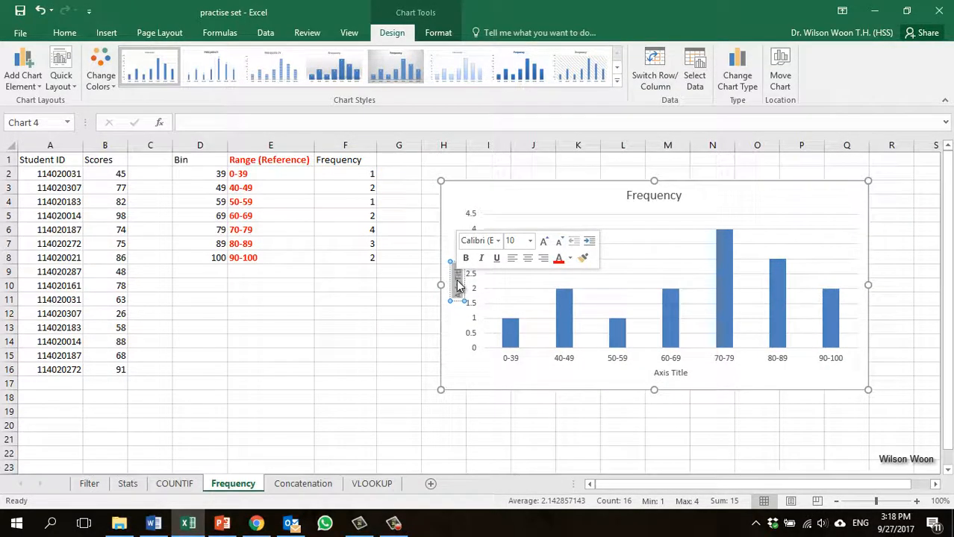
{"action": "type", "text": "Number of"}
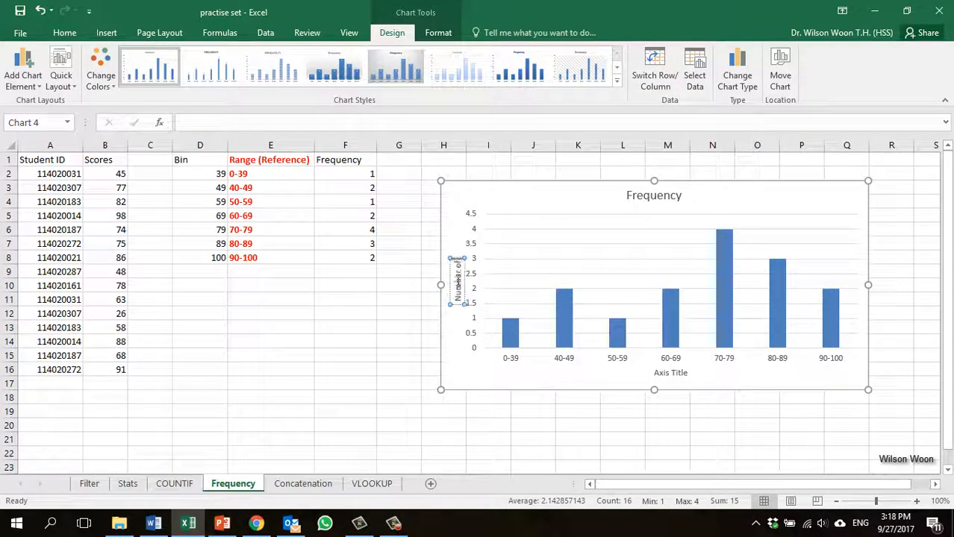
{"action": "type", "text": " Students"}
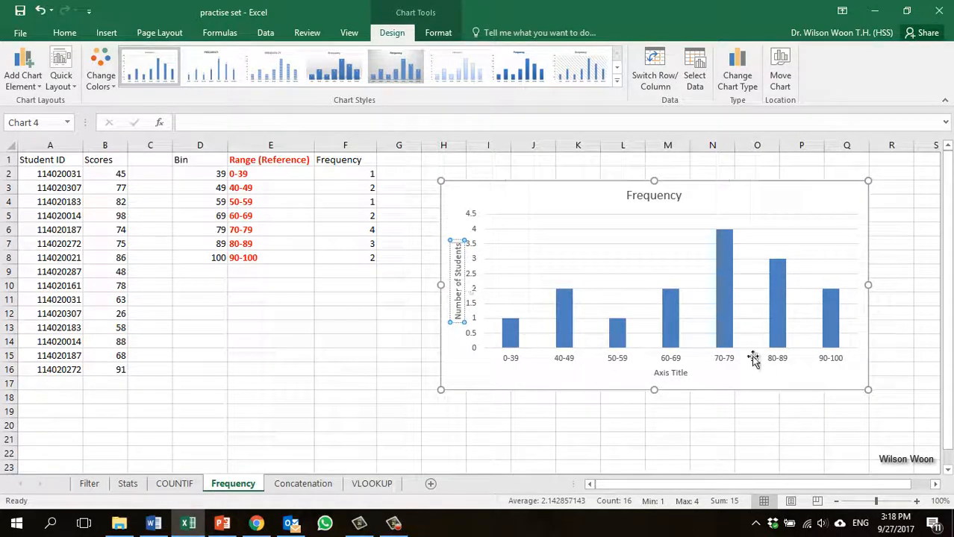
Step: Rename the chart's horizontal axis title as "Range of Scores" and bring the whole chart into view
{"action": "left_click", "coordinate": [671, 373]}
{"action": "double_click", "coordinate": [671, 373]}
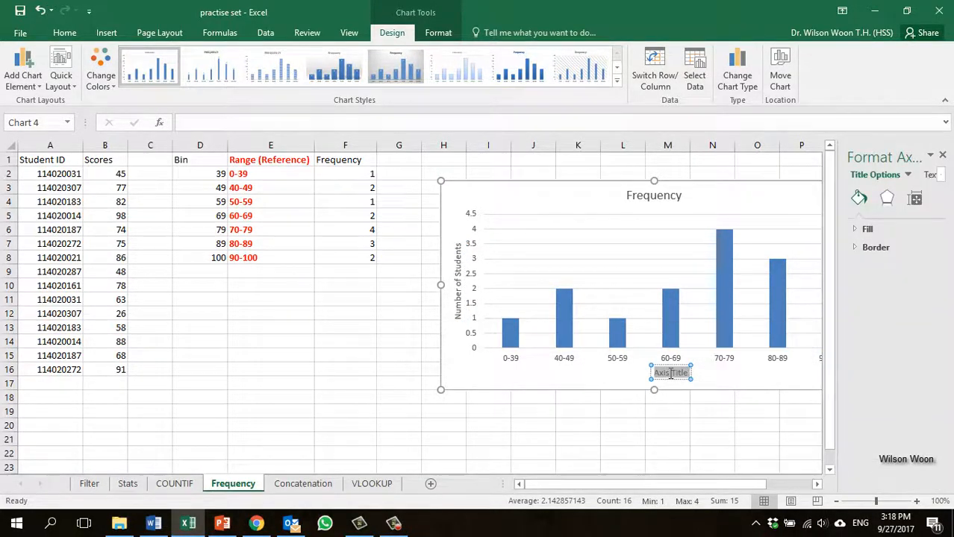
{"action": "left_click", "coordinate": [671, 375]}
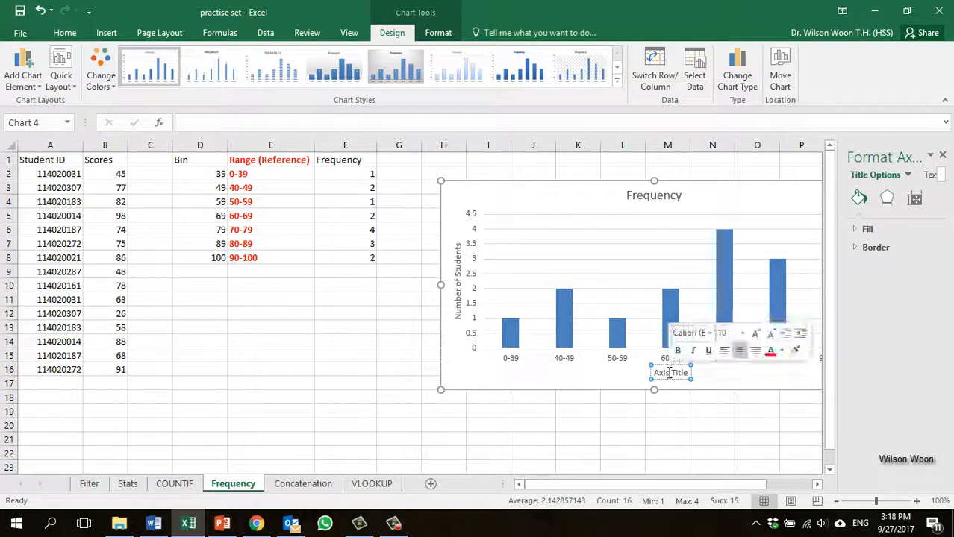
{"action": "triple_click", "coordinate": [669, 373]}
{"action": "key", "text": "BackSpace"}
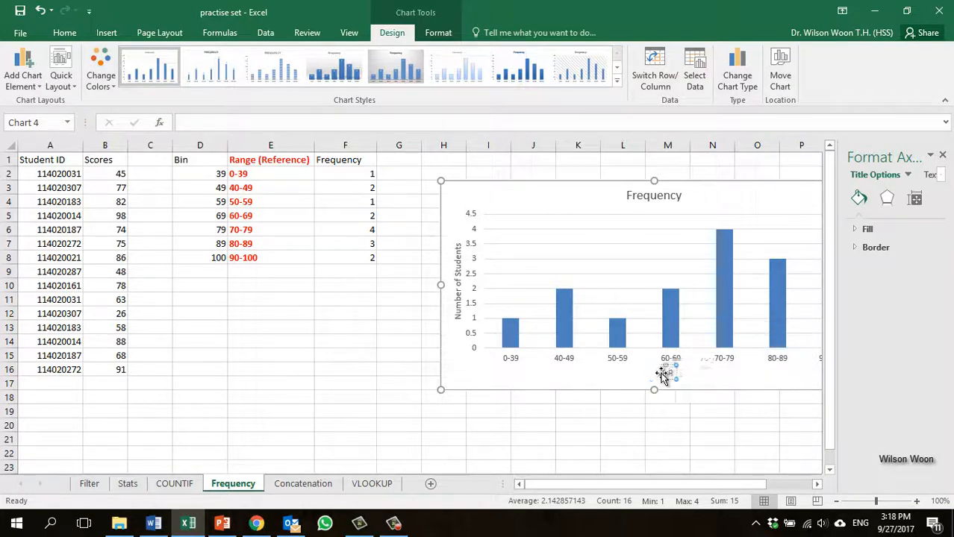
{"action": "type", "text": "Range of Scores"}
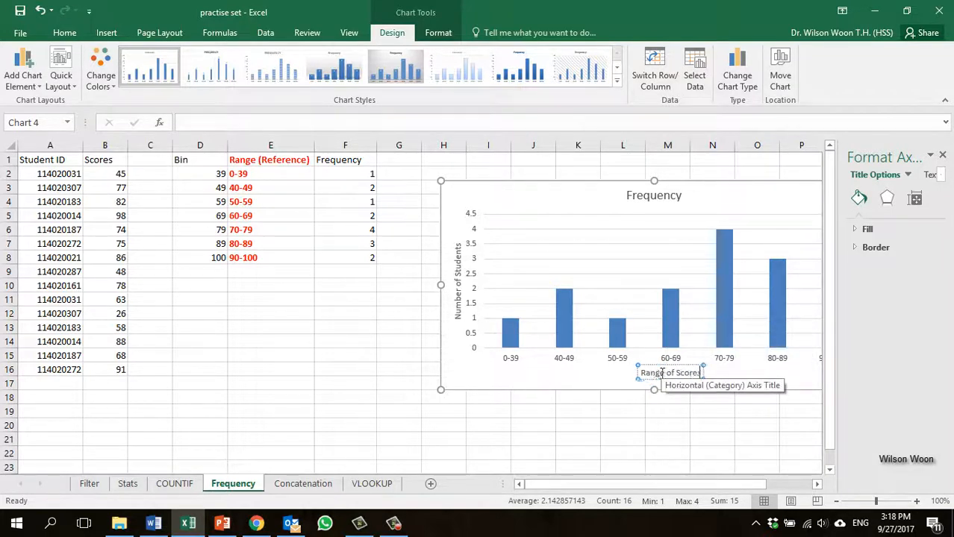
{"action": "left_click", "coordinate": [787, 386]}
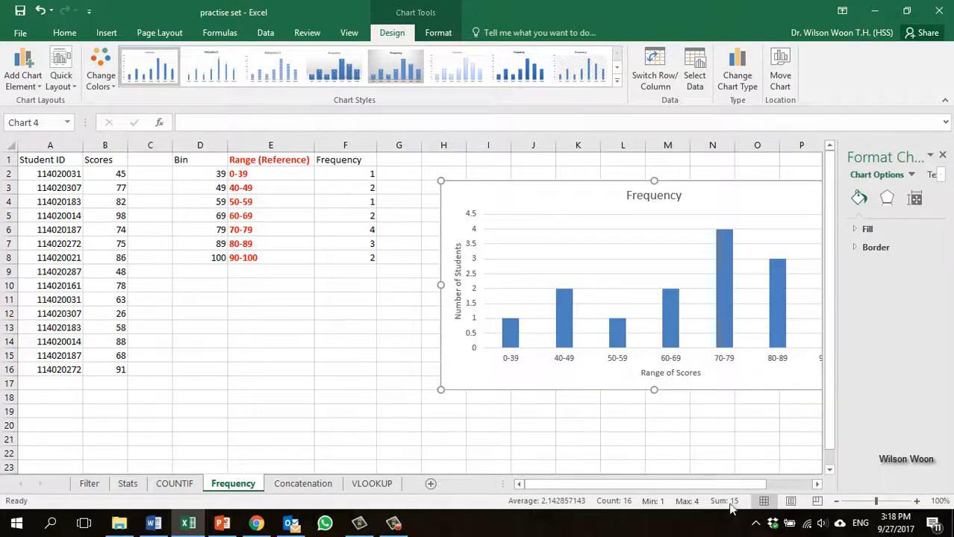
{"action": "left_click_drag", "start_coordinate": [757, 485], "coordinate": [762, 495]}
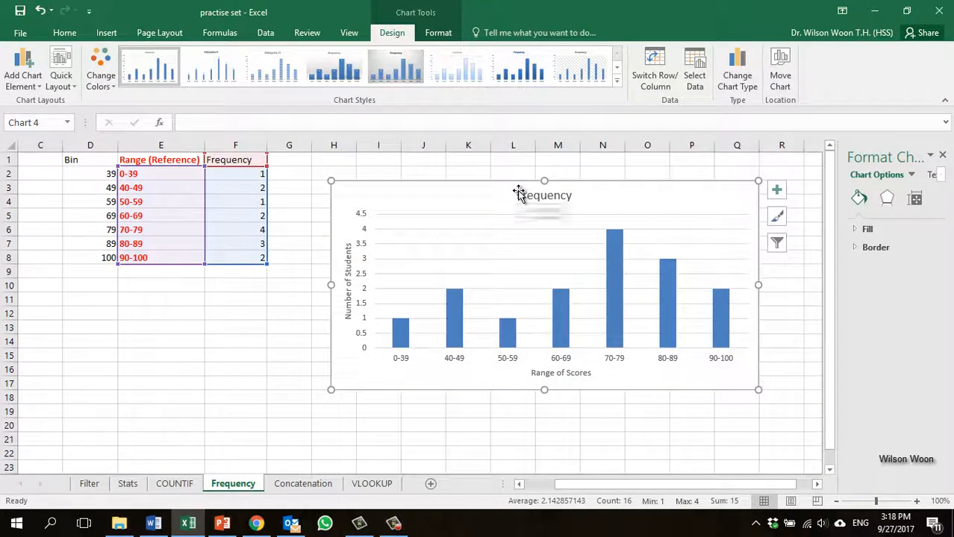
Step: Extend the chart title to read "Frequency Distrbution"
{"action": "left_click", "coordinate": [515, 195]}
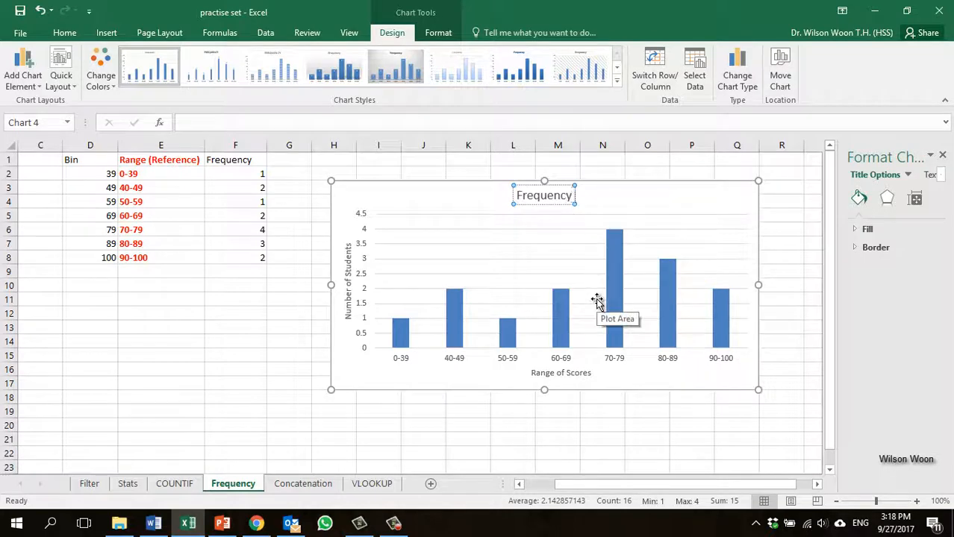
{"action": "type", "text": "Distrbution"}
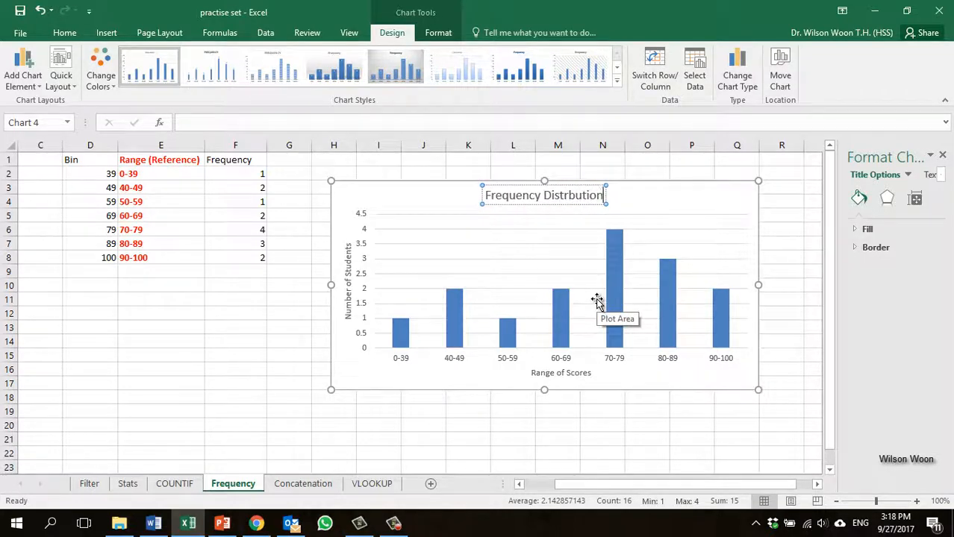
{"action": "left_click", "coordinate": [730, 202]}
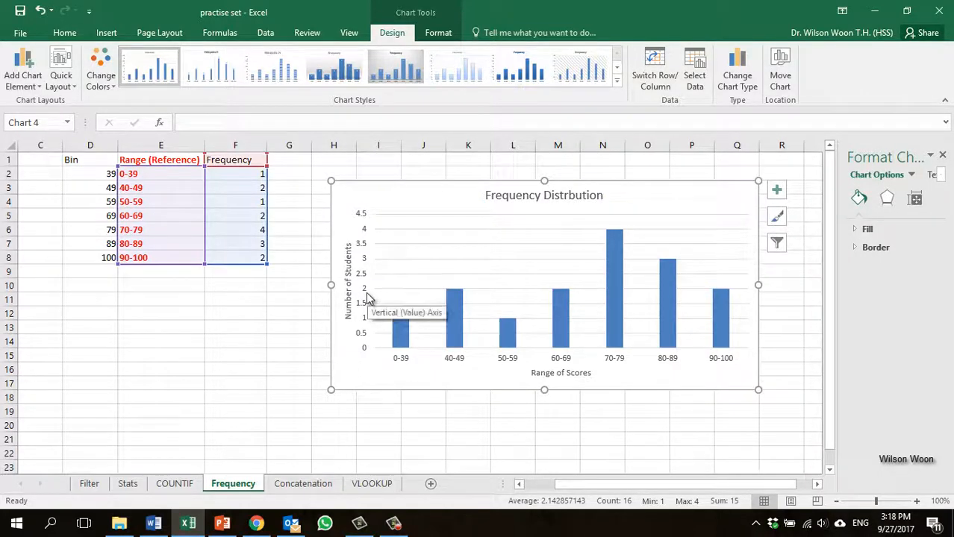
Step: Format the chart's vertical axis with a major unit of 1 and a minor unit of 1
{"action": "left_click", "coordinate": [365, 295]}
{"action": "right_click", "coordinate": [364, 297]}
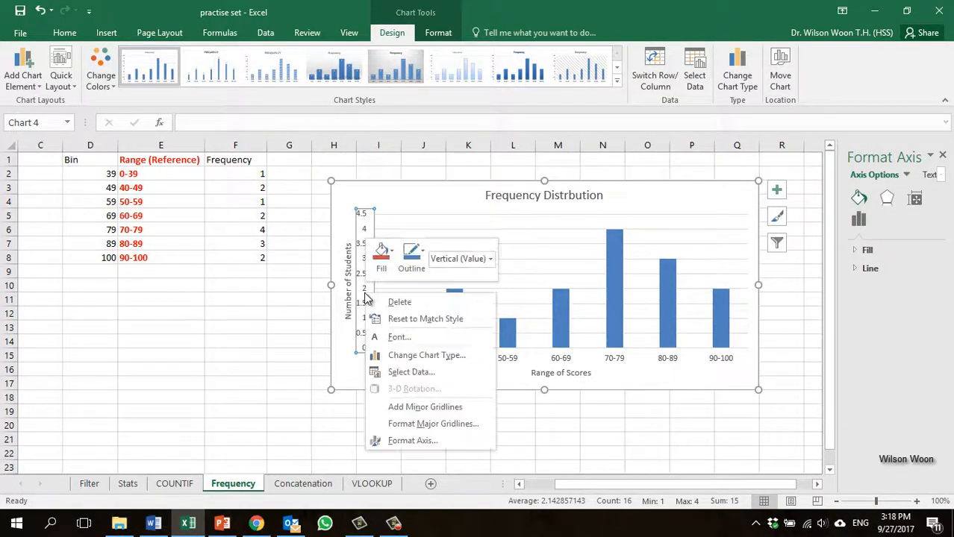
{"action": "left_click", "coordinate": [412, 443]}
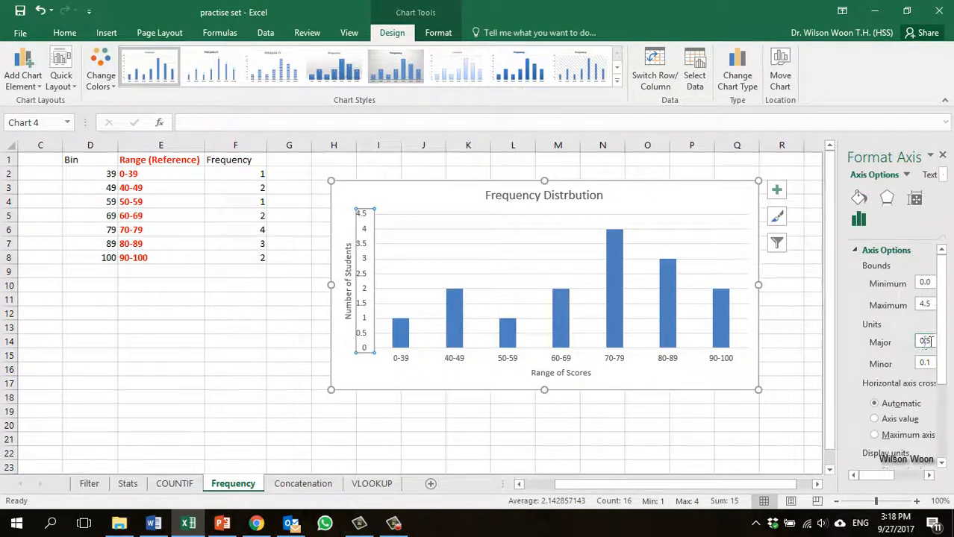
{"action": "type", "text": "1"}
{"action": "left_click_drag", "start_coordinate": [917, 359], "coordinate": [903, 360]}
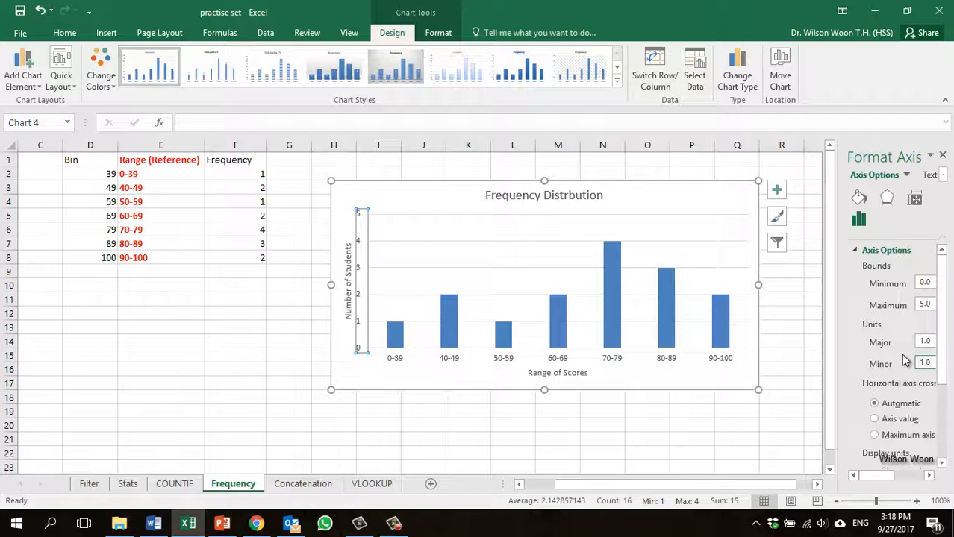
{"action": "left_click", "coordinate": [749, 385]}
{"action": "left_click", "coordinate": [698, 430]}
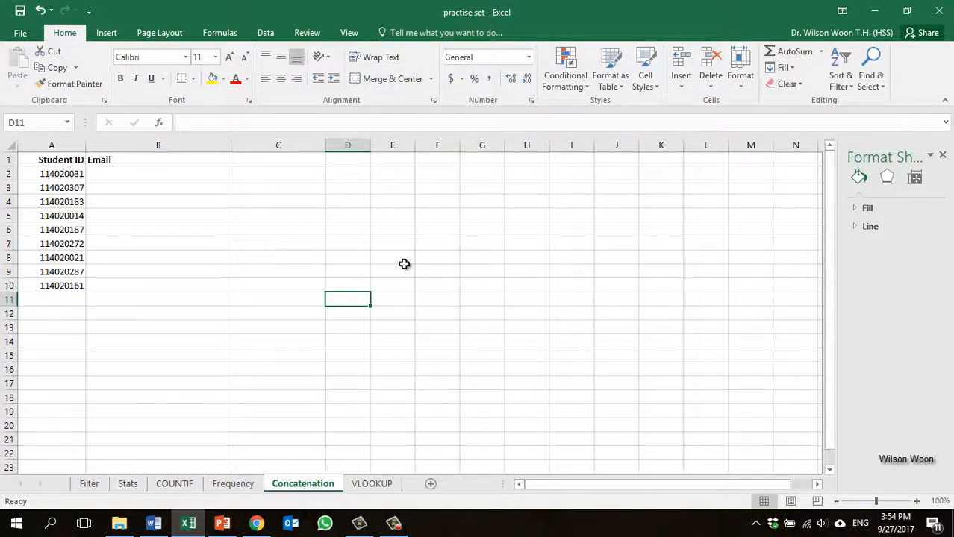
Step: Examine the student IDs in A2:A10 and the Email cells B2:B10 on the Concatenation sheet
{"action": "left_click_drag", "start_coordinate": [71, 174], "coordinate": [53, 283]}
{"action": "left_click_drag", "start_coordinate": [125, 174], "coordinate": [117, 285]}
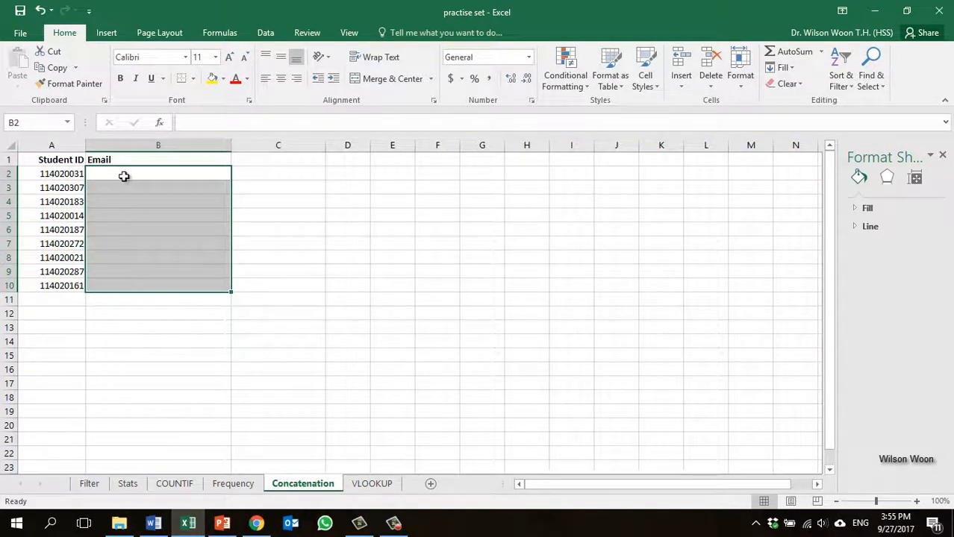
{"action": "left_click", "coordinate": [122, 173]}
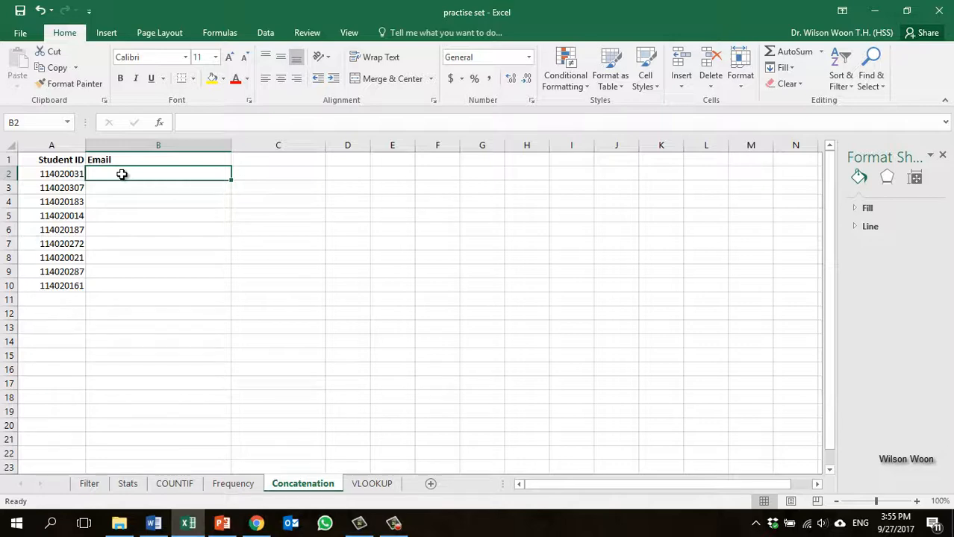
{"action": "left_click", "coordinate": [69, 172]}
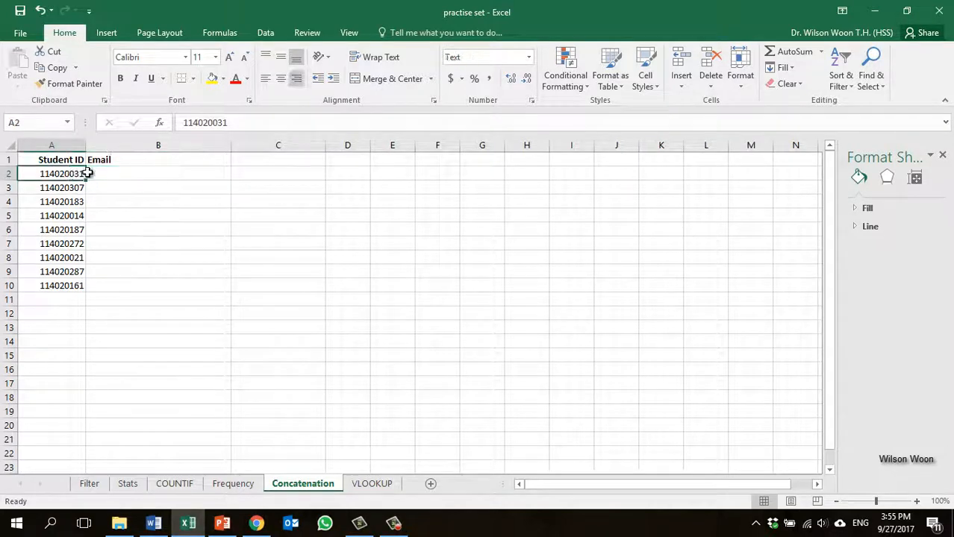
{"action": "left_click", "coordinate": [125, 175]}
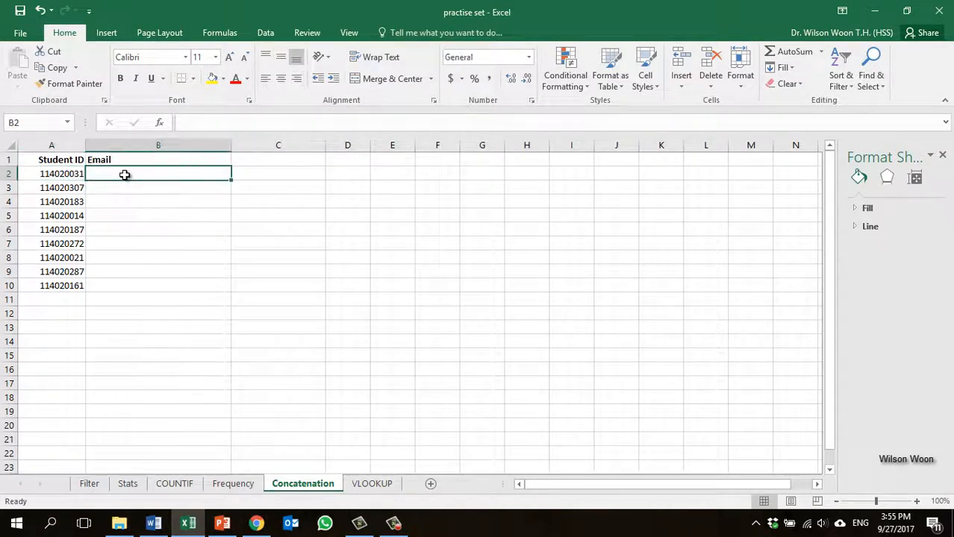
{"action": "left_click", "coordinate": [69, 173]}
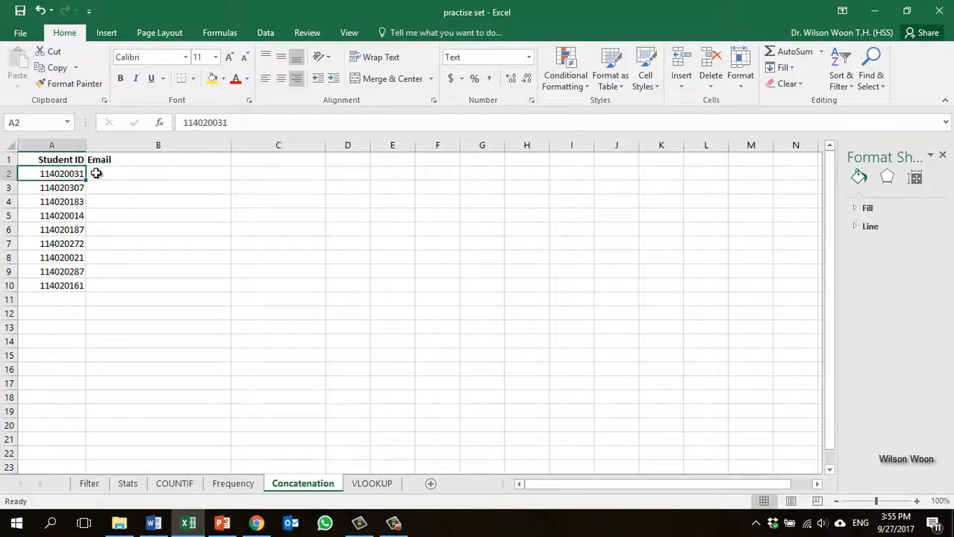
{"action": "left_click", "coordinate": [101, 173]}
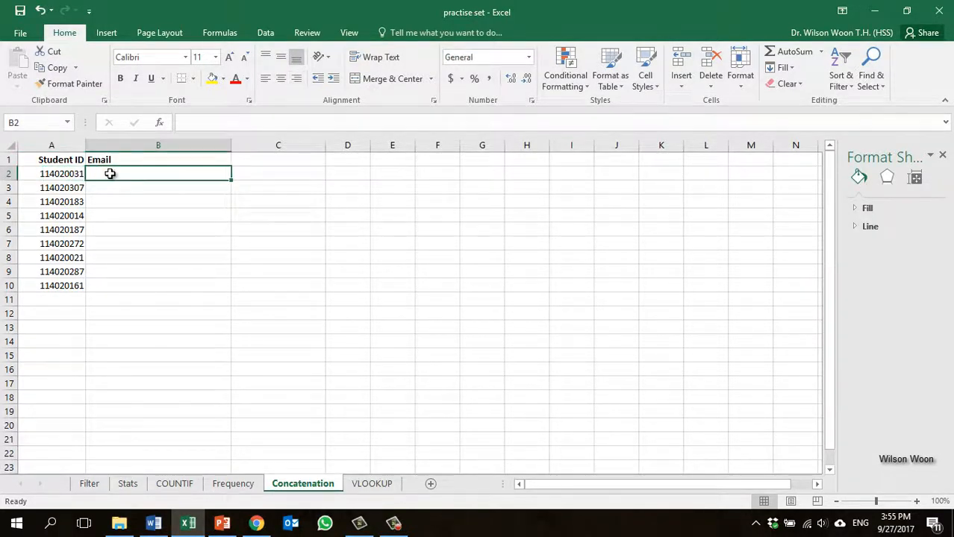
{"action": "type", "text": "="}
{"action": "left_click", "coordinate": [69, 174]}
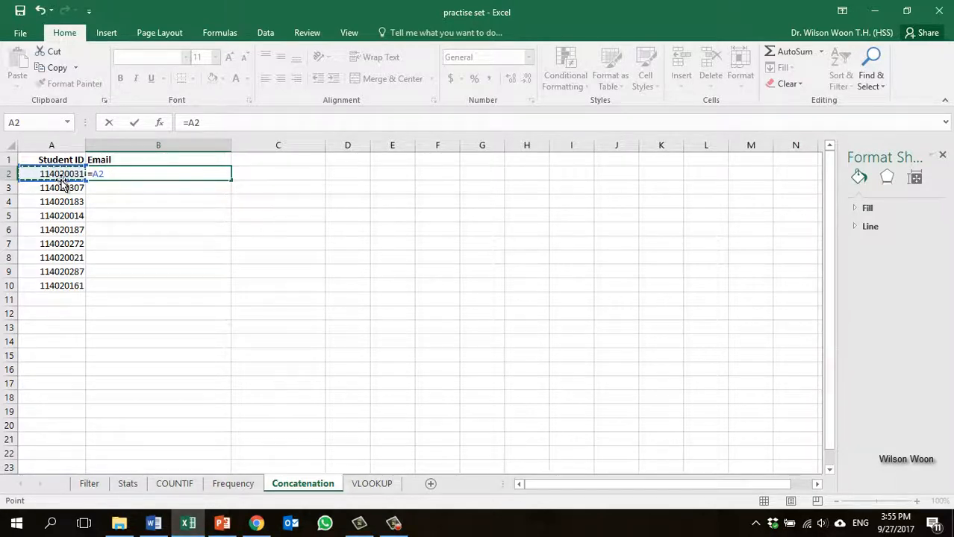
{"action": "type", "text": "&\"@university.edu.com"}
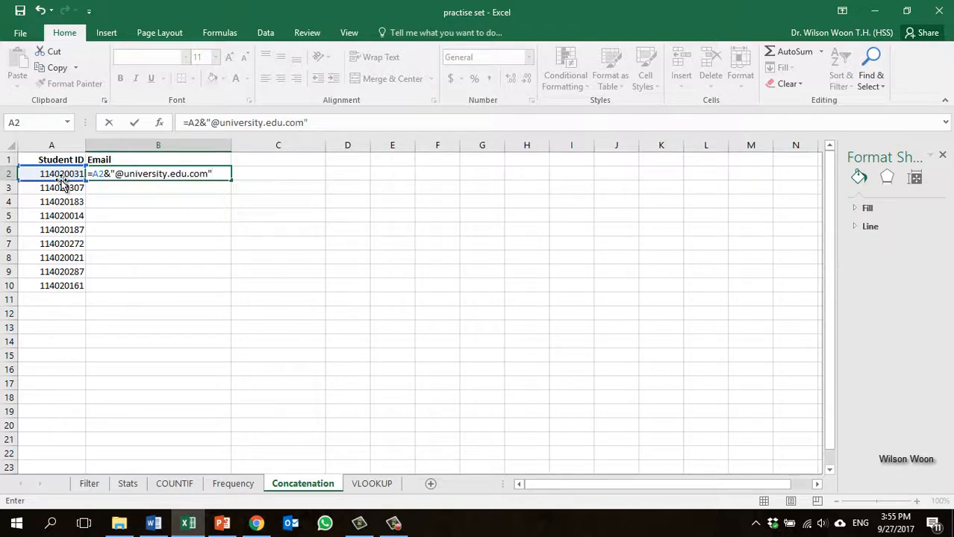
{"action": "key", "text": "Return"}
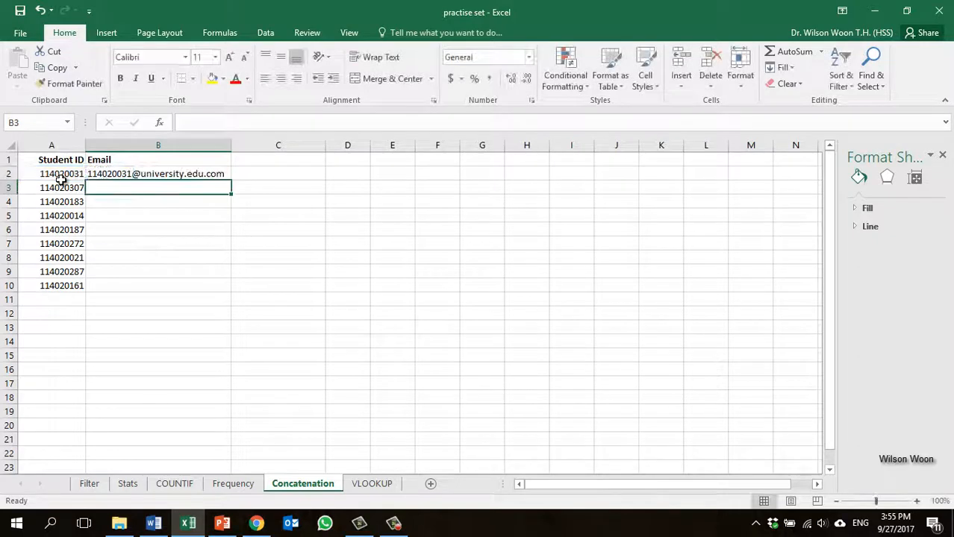
Step: Copy the email formula from B2 down through B10 for the remaining students
{"action": "left_click", "coordinate": [120, 173]}
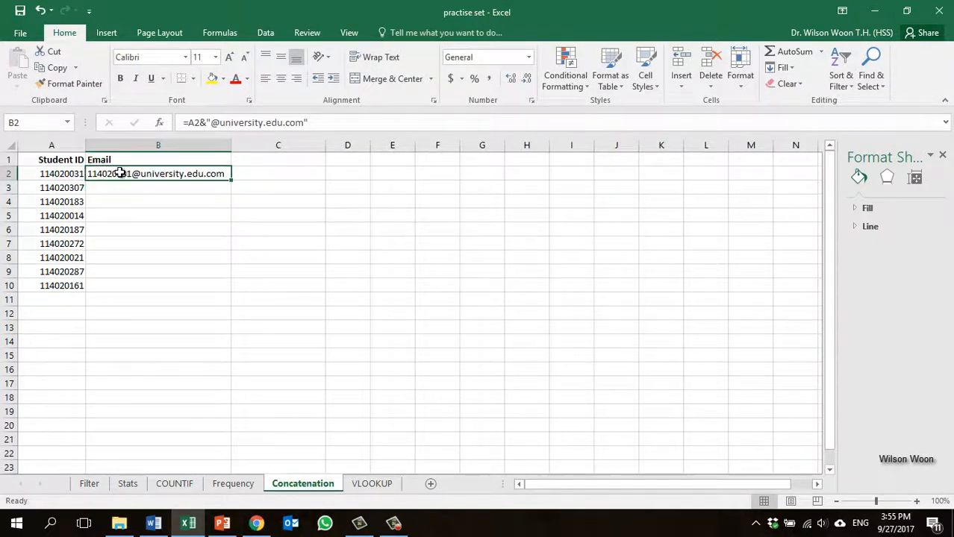
{"action": "left_click", "coordinate": [66, 178]}
{"action": "left_click", "coordinate": [138, 173]}
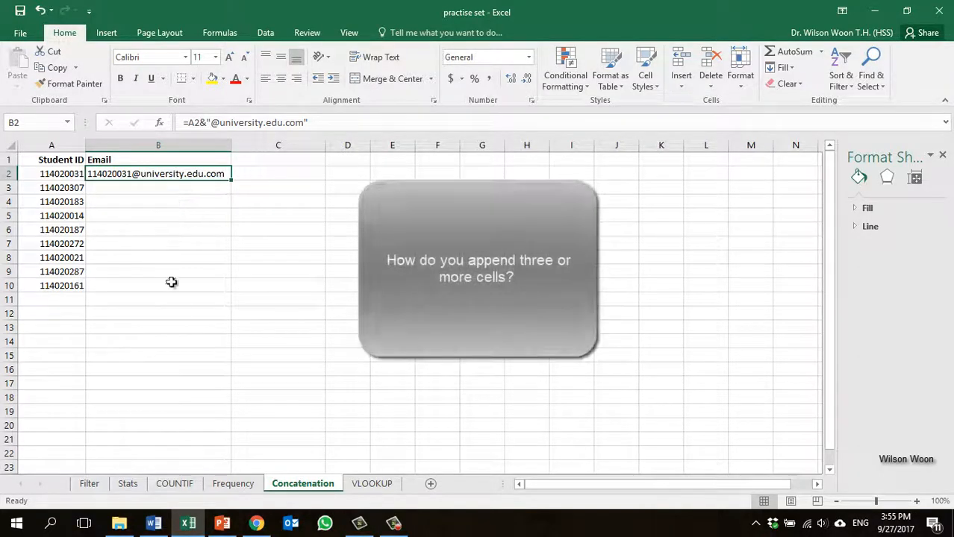
{"action": "left_click_drag", "start_coordinate": [230, 182], "coordinate": [205, 286]}
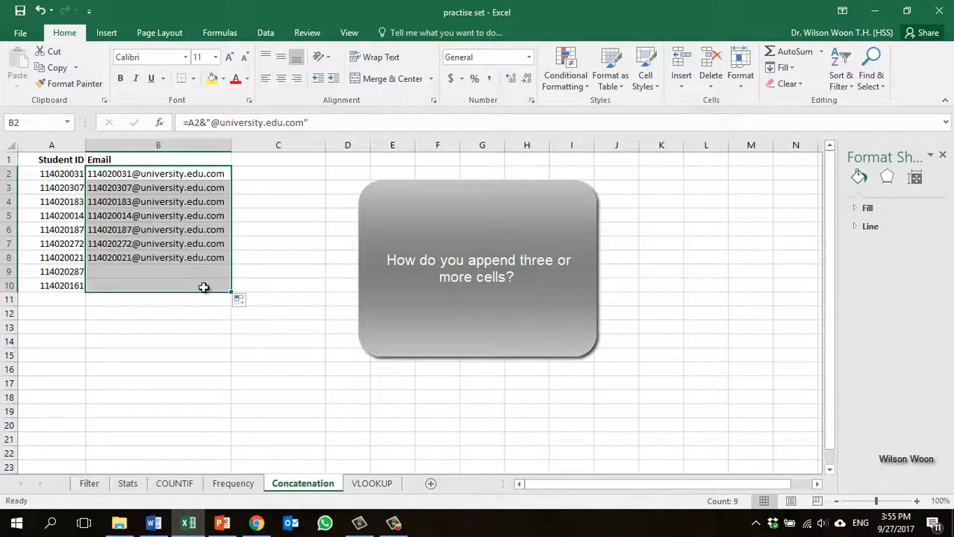
{"action": "left_click", "coordinate": [278, 240]}
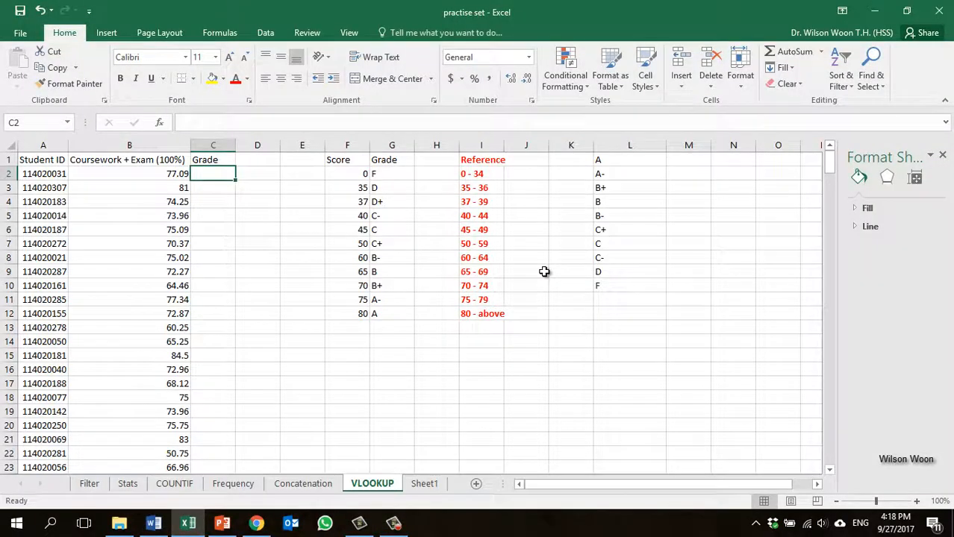
Step: Examine the student IDs, Coursework + Exam scores and Grade column on the VLOOKUP sheet
{"action": "left_click", "coordinate": [166, 174]}
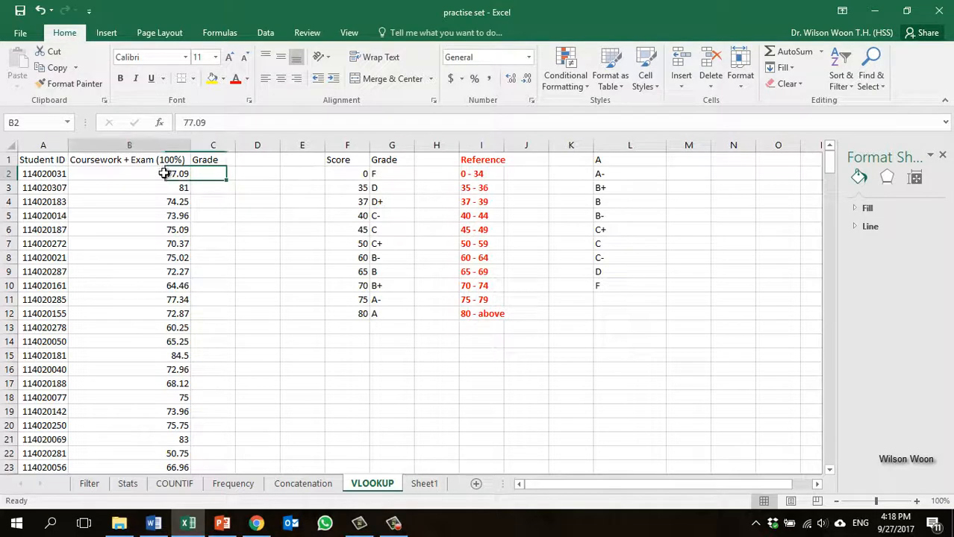
{"action": "left_click", "coordinate": [58, 174]}
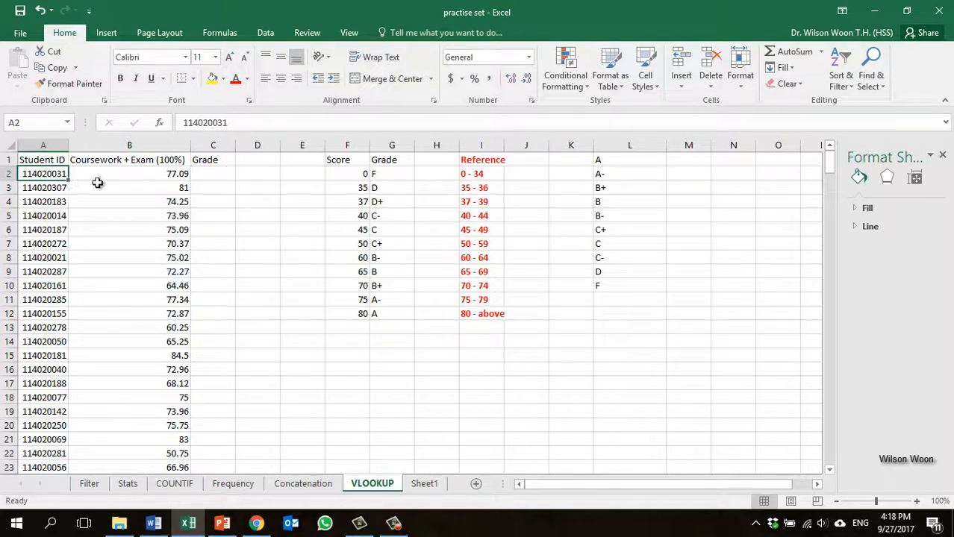
{"action": "left_click", "coordinate": [122, 175]}
{"action": "left_click", "coordinate": [128, 198]}
{"action": "left_click", "coordinate": [133, 177]}
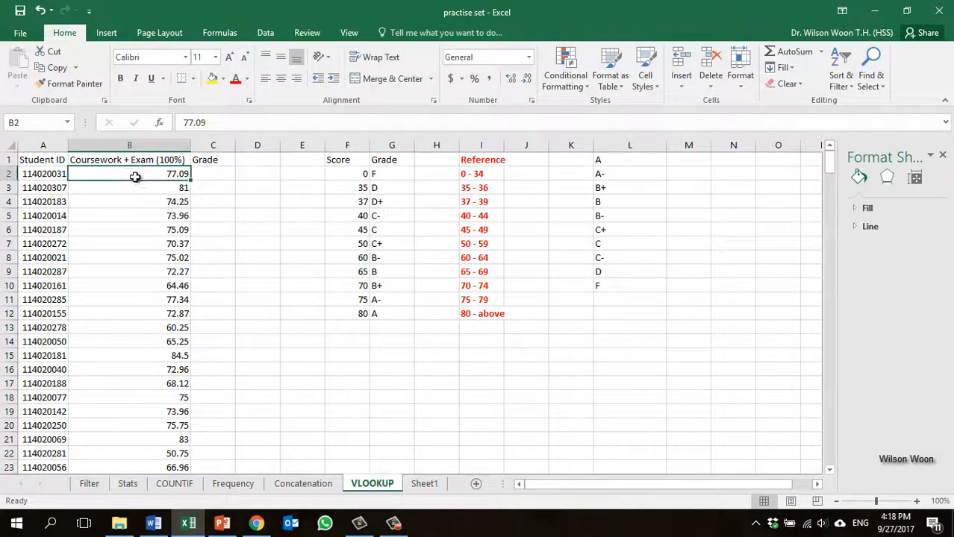
{"action": "left_click", "coordinate": [204, 159]}
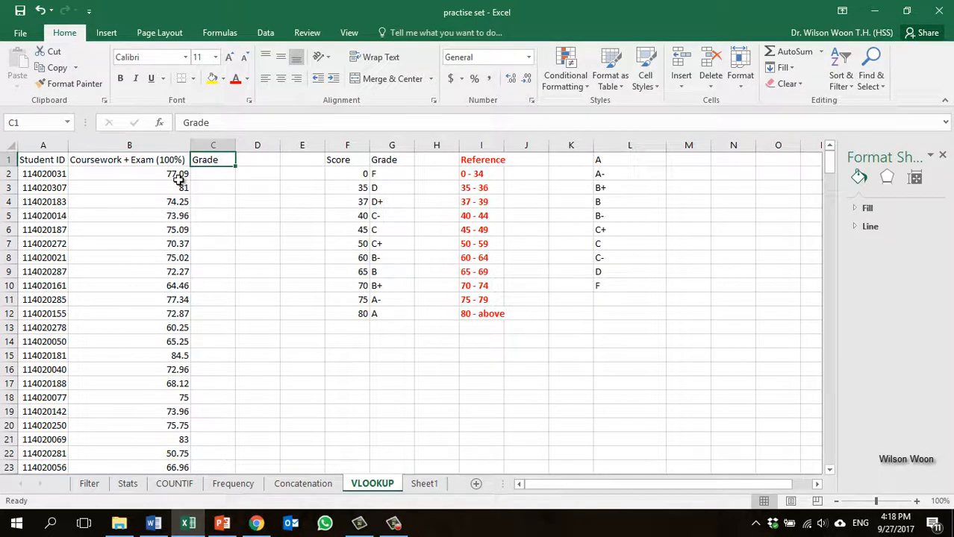
{"action": "left_click", "coordinate": [175, 176]}
{"action": "left_click", "coordinate": [170, 188]}
{"action": "left_click", "coordinate": [168, 216]}
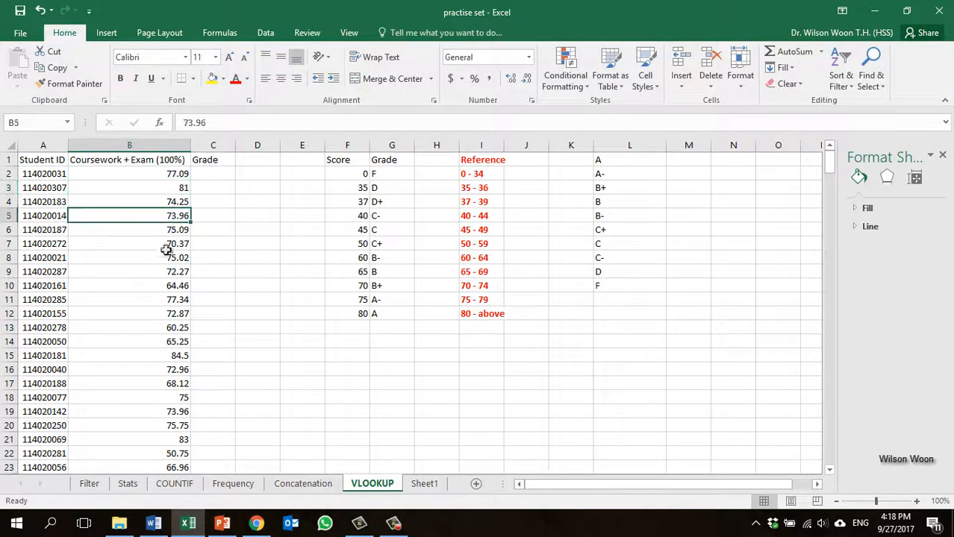
{"action": "left_click", "coordinate": [170, 258]}
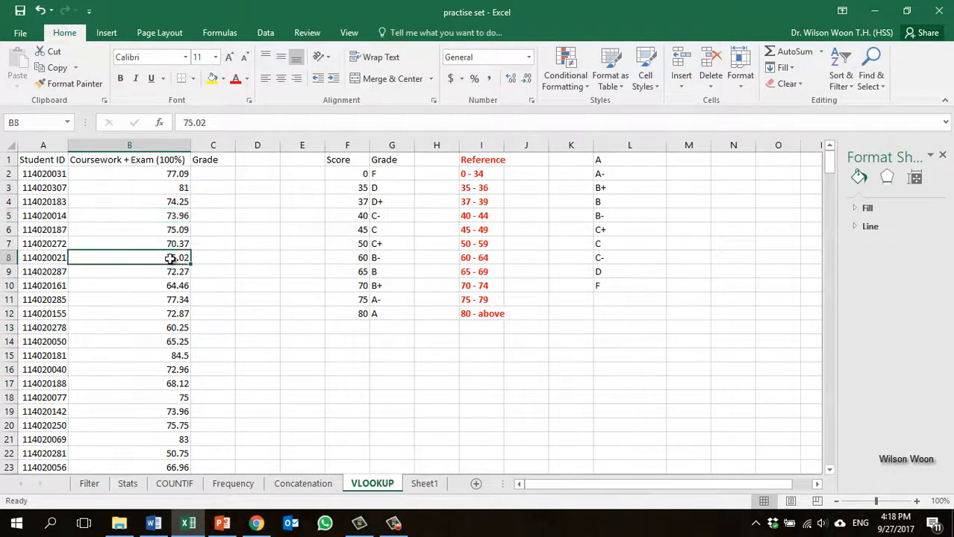
Step: Compare the score thresholds and grades in F2:G12 with the reference ranges in column I
{"action": "left_click", "coordinate": [354, 313]}
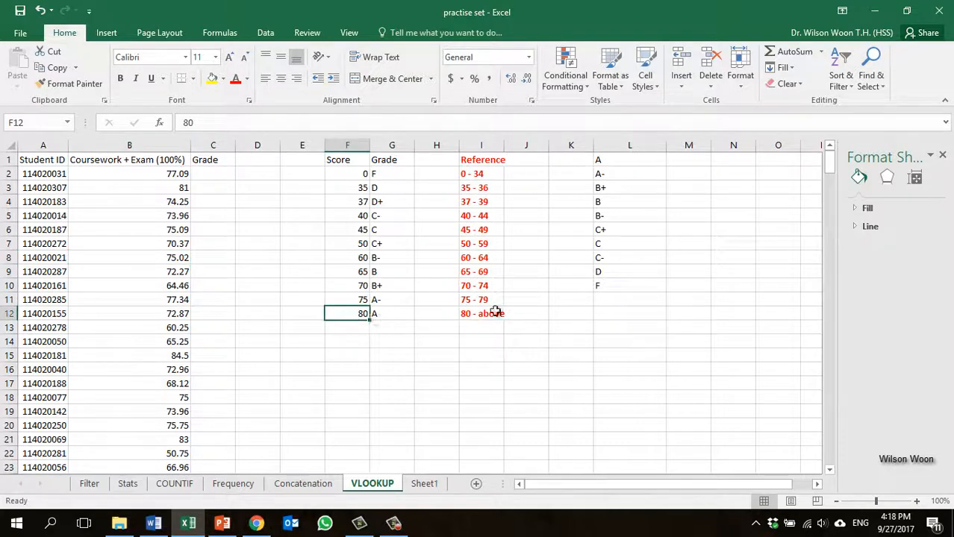
{"action": "left_click", "coordinate": [468, 314]}
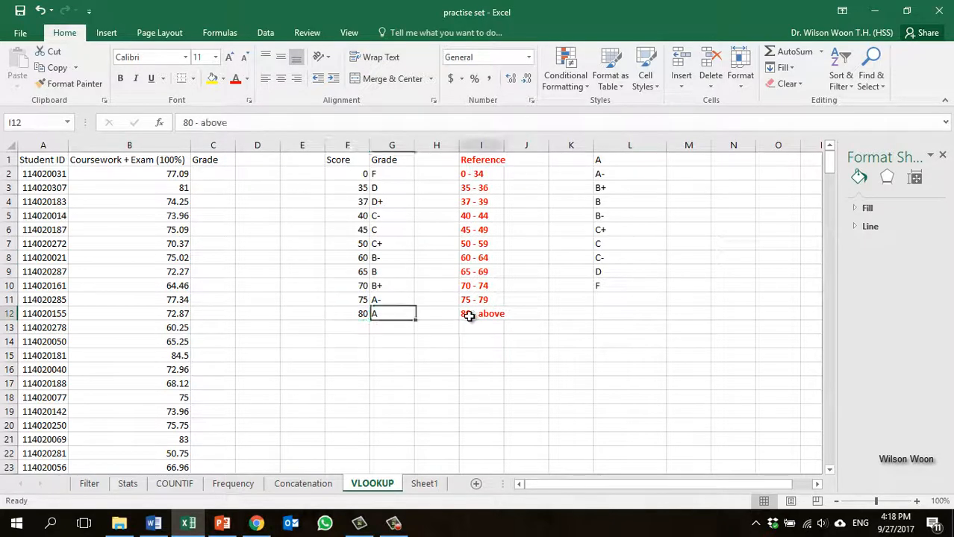
{"action": "left_click", "coordinate": [389, 312]}
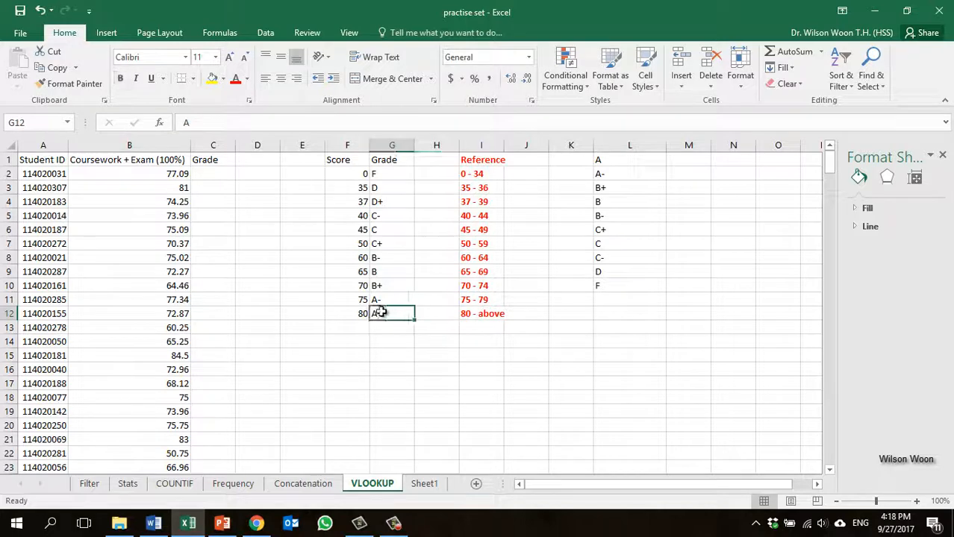
{"action": "left_click", "coordinate": [361, 303]}
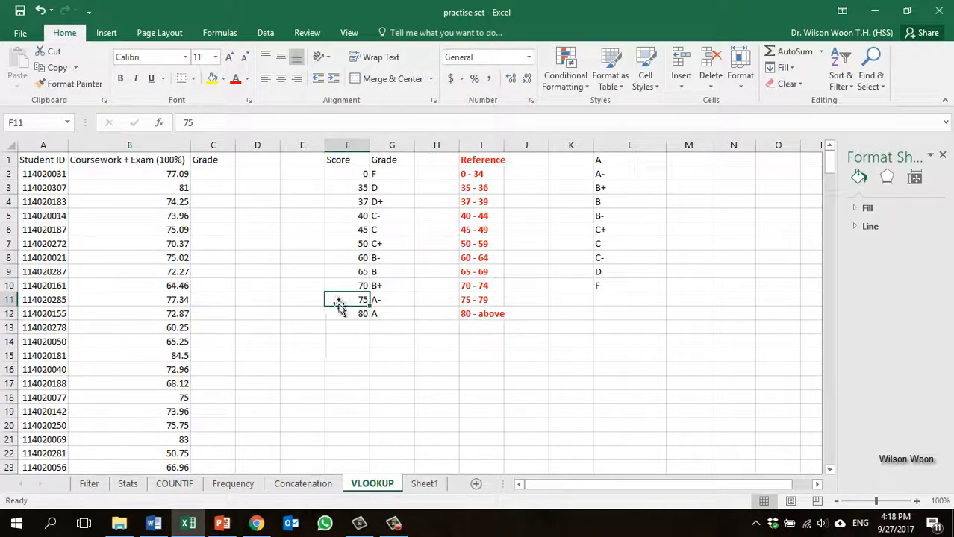
{"action": "left_click", "coordinate": [471, 299]}
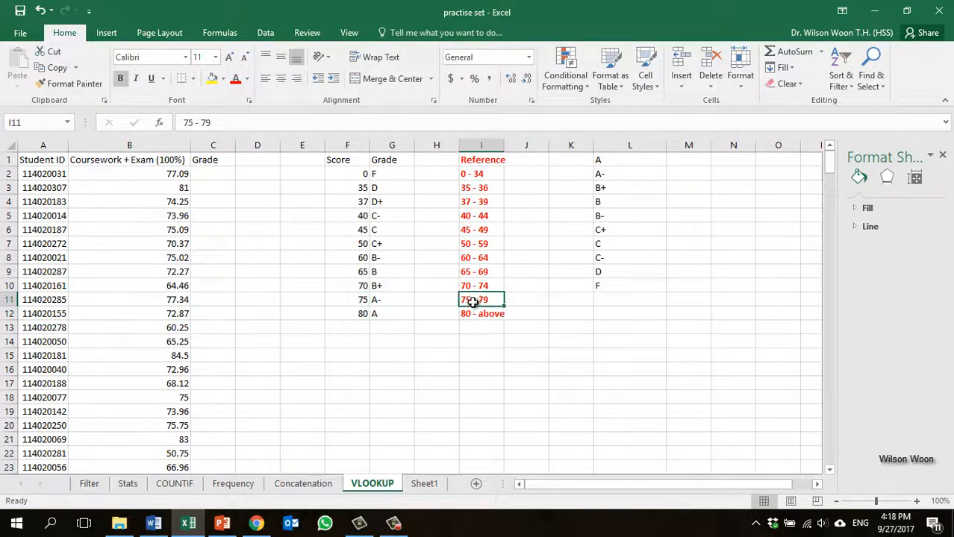
{"action": "left_click", "coordinate": [394, 301]}
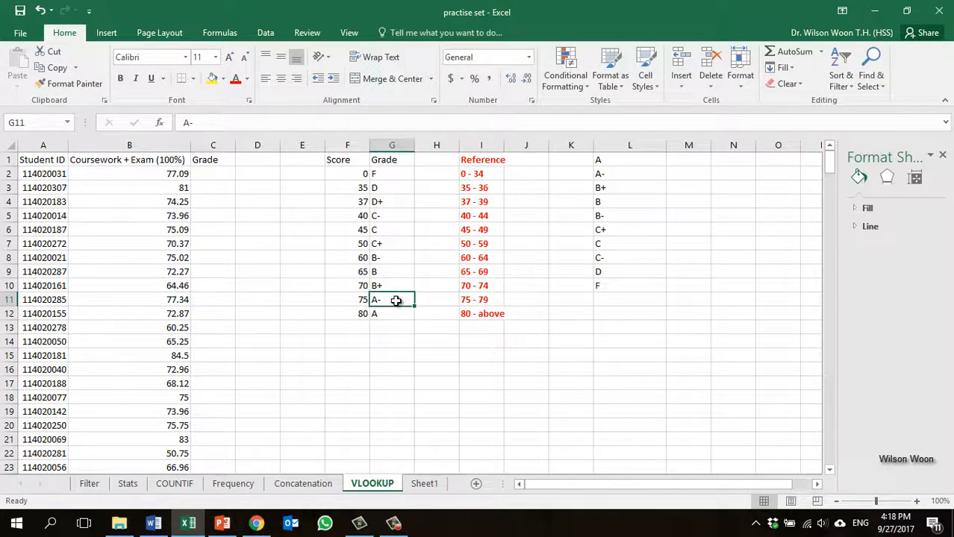
{"action": "left_click", "coordinate": [352, 289]}
{"action": "left_click", "coordinate": [482, 286]}
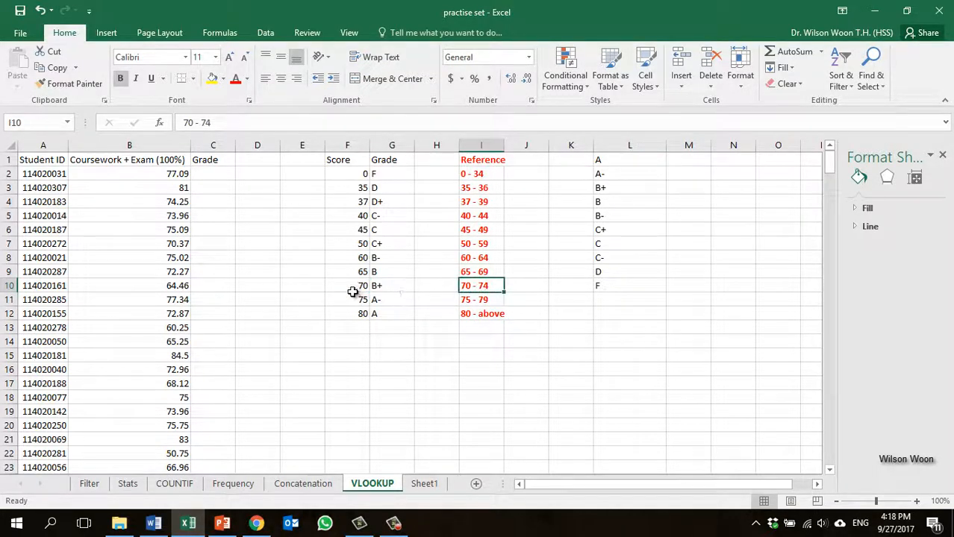
{"action": "left_click", "coordinate": [352, 292]}
{"action": "left_click", "coordinate": [377, 288]}
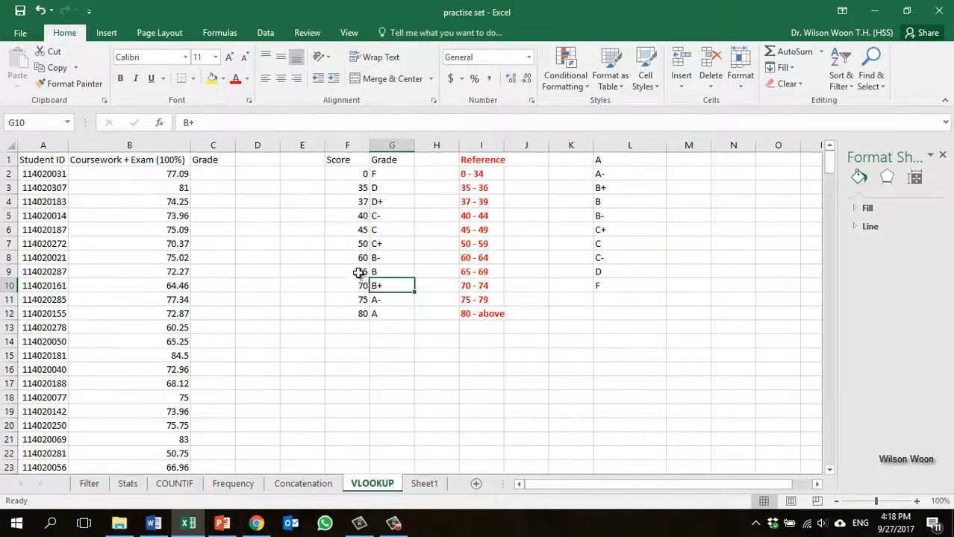
{"action": "left_click", "coordinate": [359, 273]}
{"action": "left_click", "coordinate": [357, 176]}
{"action": "left_click", "coordinate": [382, 173]}
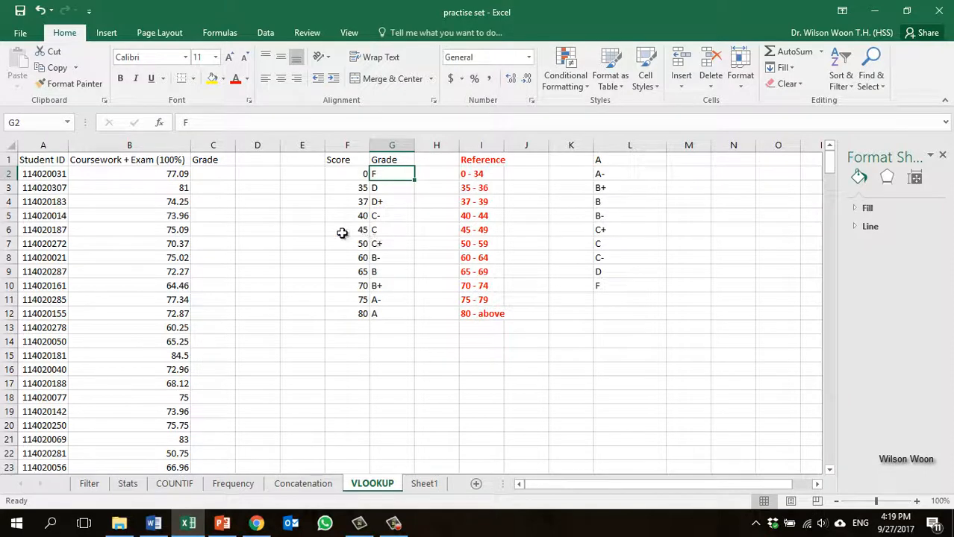
Step: Enter the formula =VLOOKUP(B2,F1:G12,2) in C2 to look up the first student's grade
{"action": "left_click", "coordinate": [221, 175]}
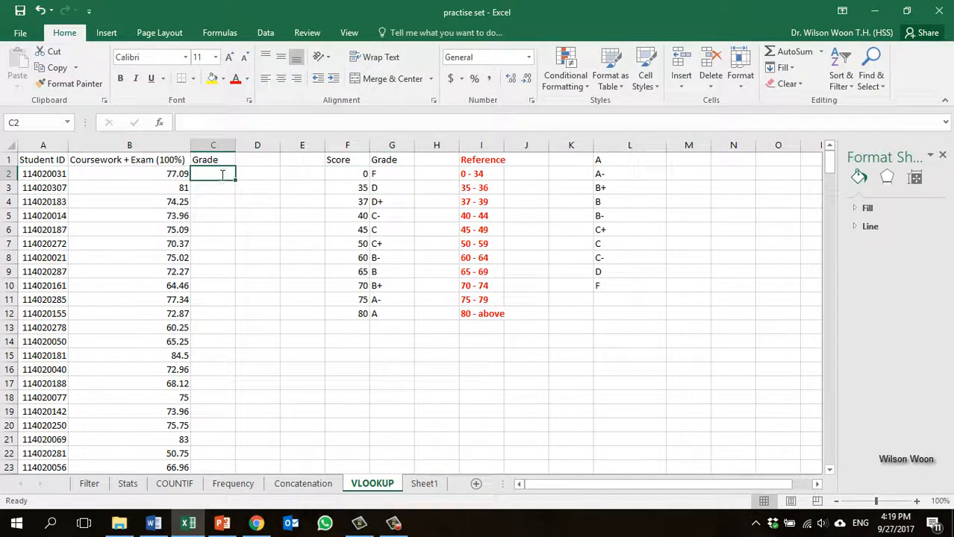
{"action": "type", "text": "=vlook"}
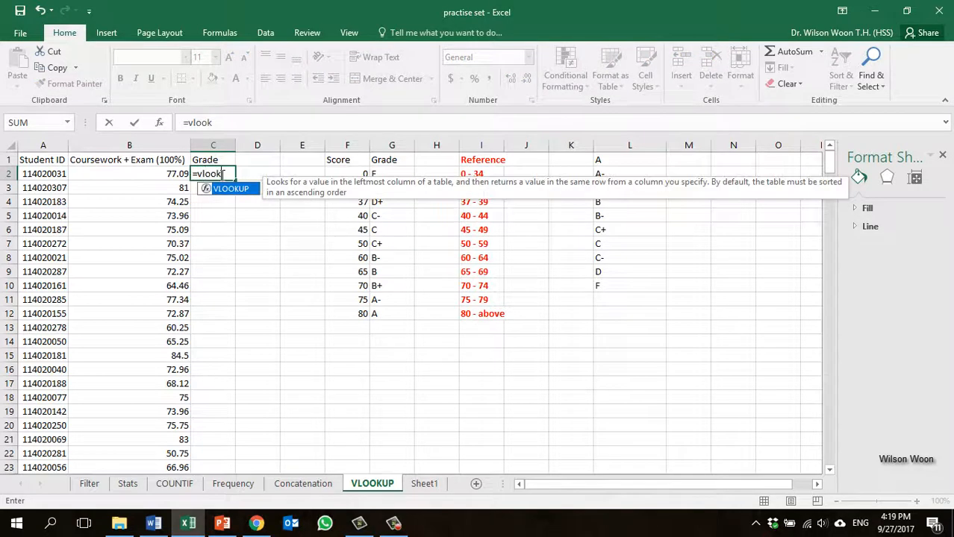
{"action": "type", "text": "up("}
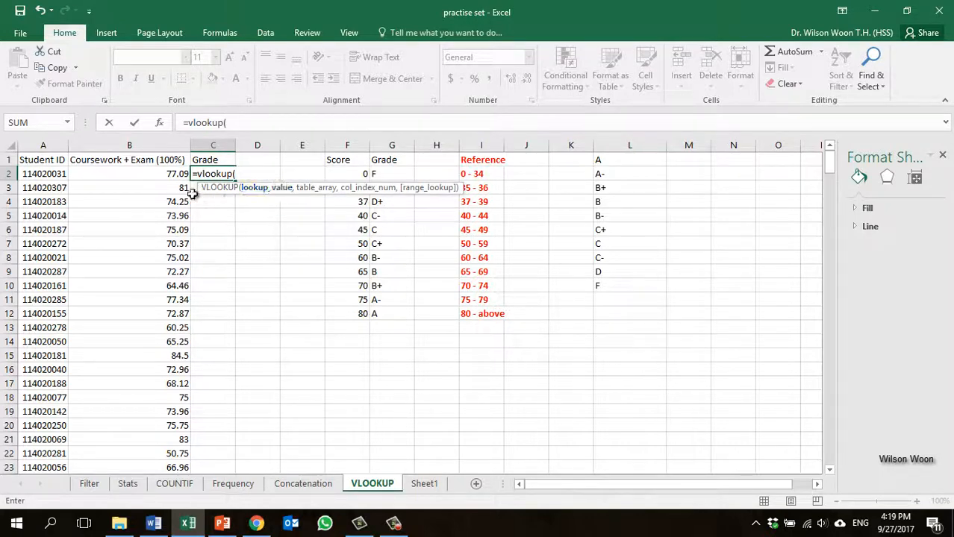
{"action": "left_click", "coordinate": [157, 175]}
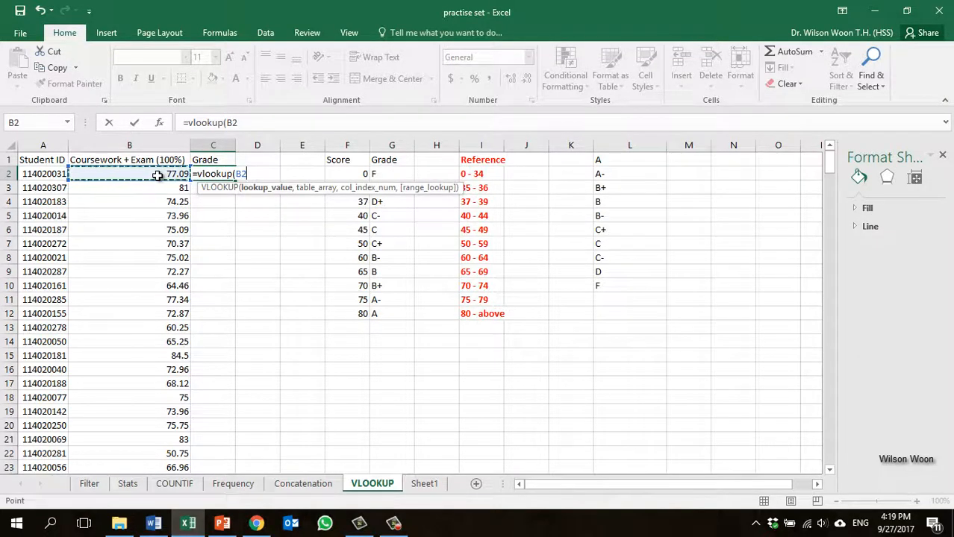
{"action": "type", "text": ","}
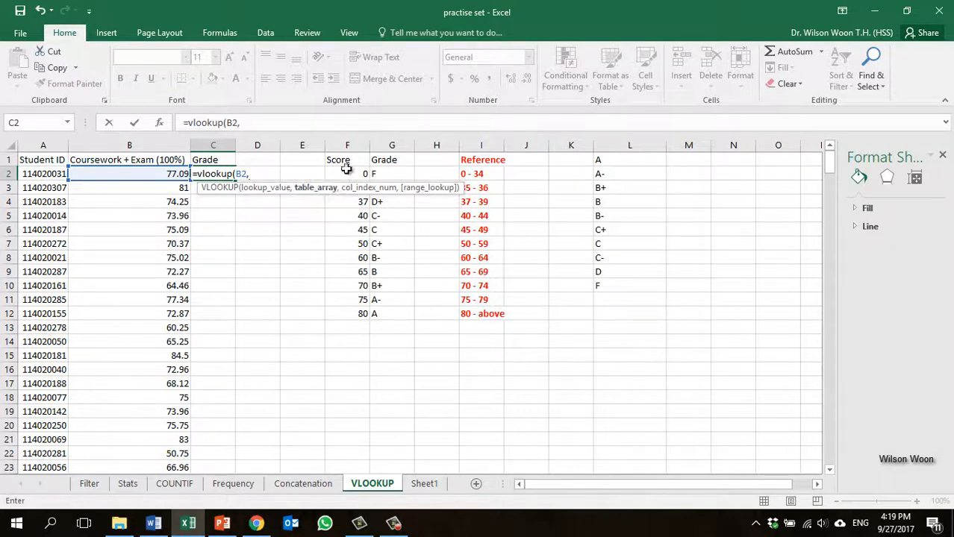
{"action": "left_click_drag", "start_coordinate": [341, 161], "coordinate": [391, 297]}
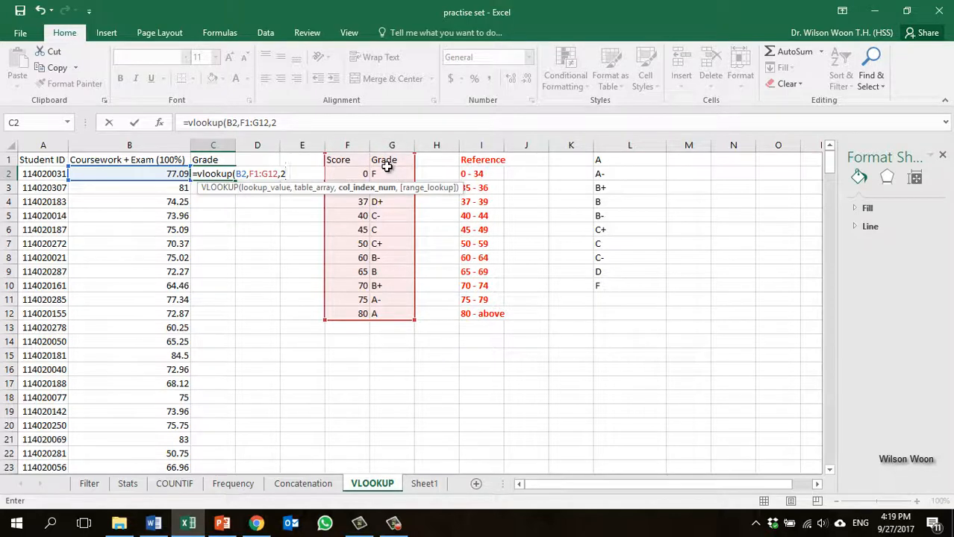
{"action": "key", "text": "Right"}
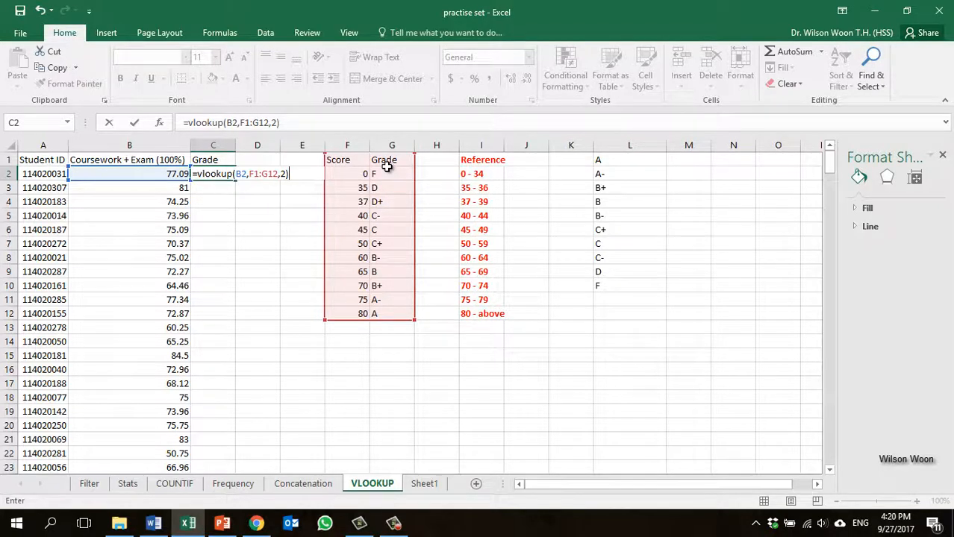
{"action": "key", "text": "Return"}
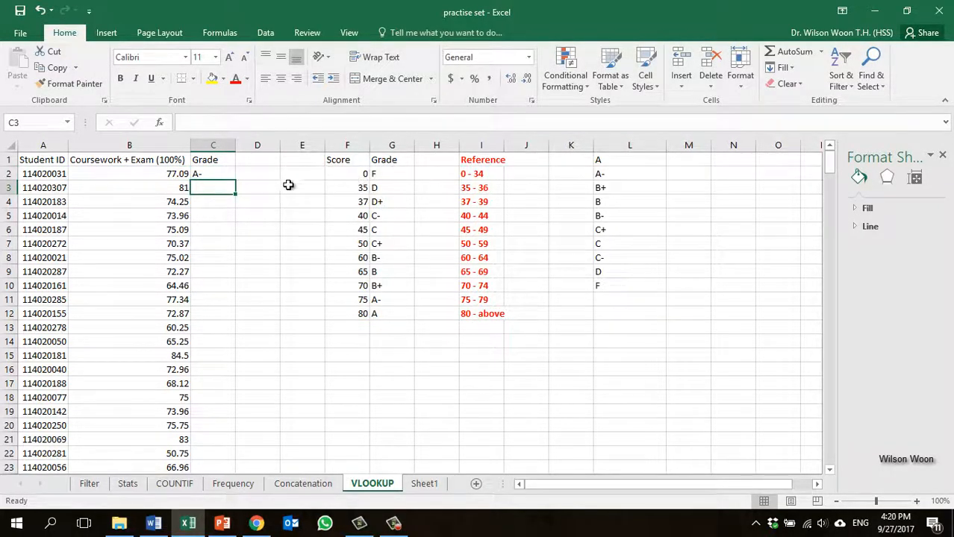
Step: Check C2's grade against the score in B2 and the threshold, grade and reference range in row 11
{"action": "left_click", "coordinate": [224, 174]}
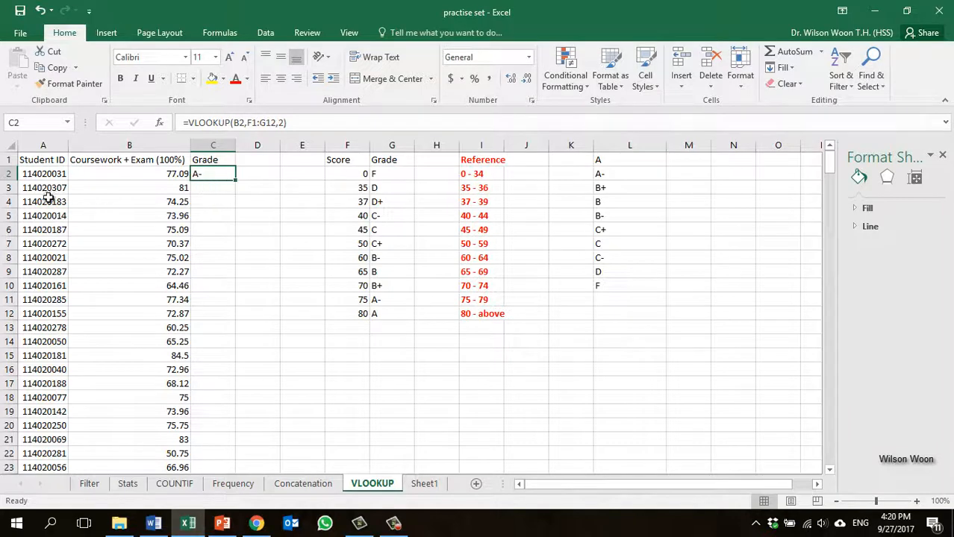
{"action": "left_click", "coordinate": [46, 172]}
{"action": "left_click", "coordinate": [175, 176]}
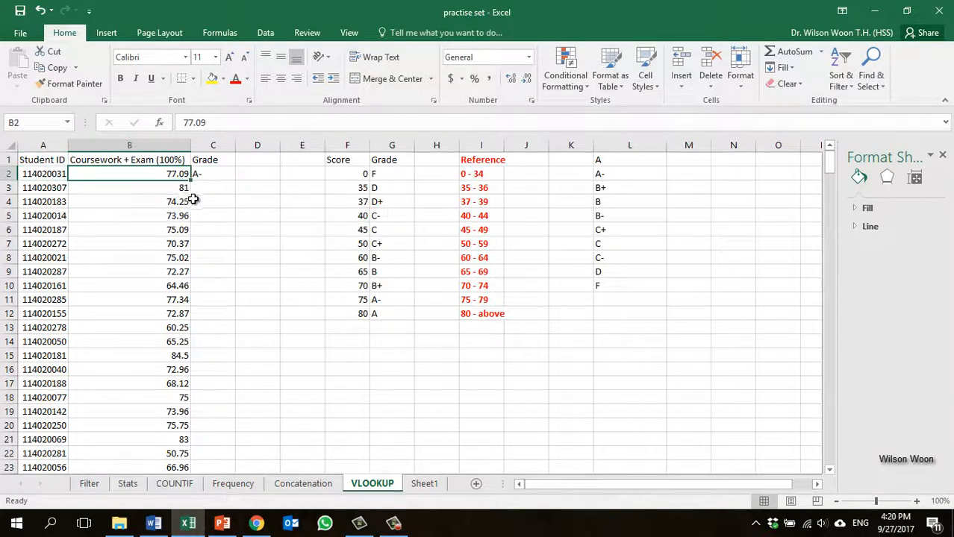
{"action": "left_click", "coordinate": [203, 176]}
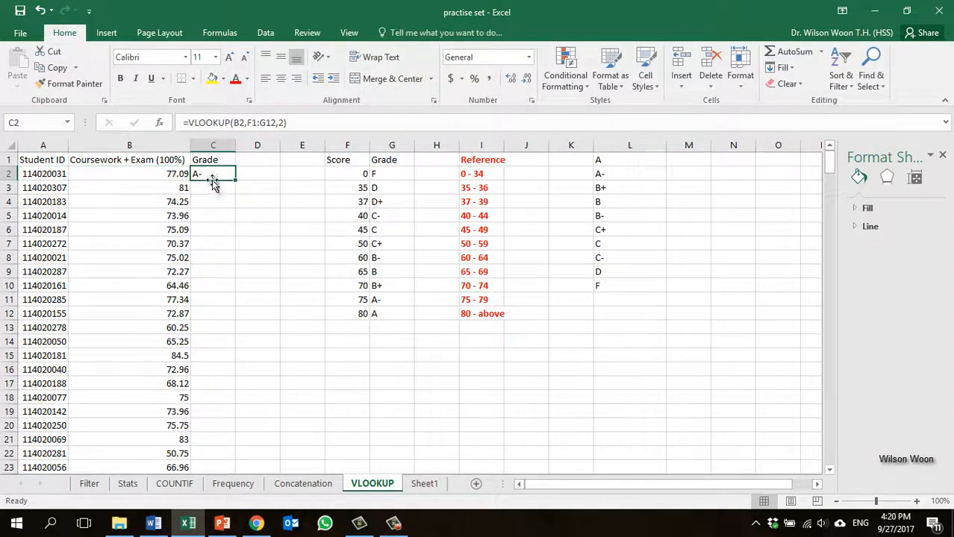
{"action": "left_click", "coordinate": [350, 300]}
{"action": "left_click", "coordinate": [482, 301]}
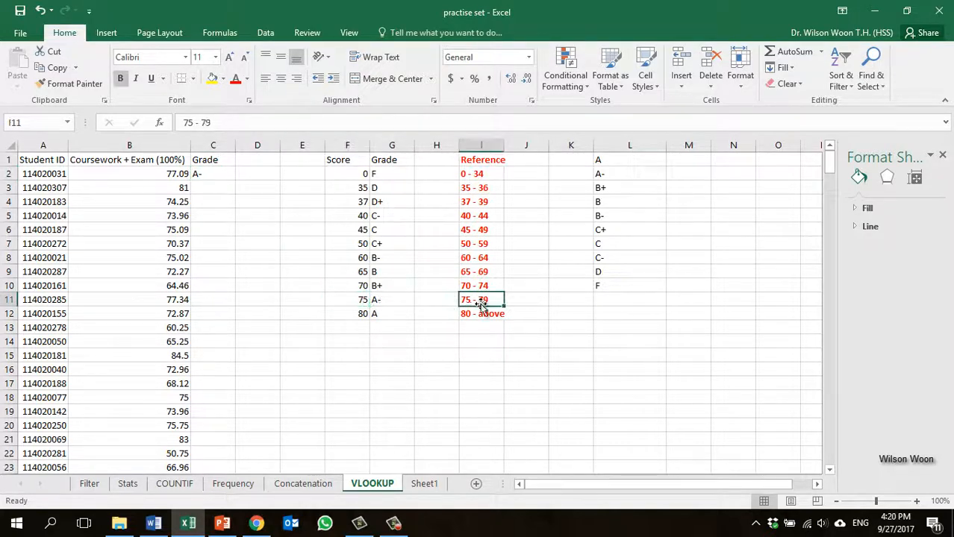
{"action": "left_click", "coordinate": [355, 302]}
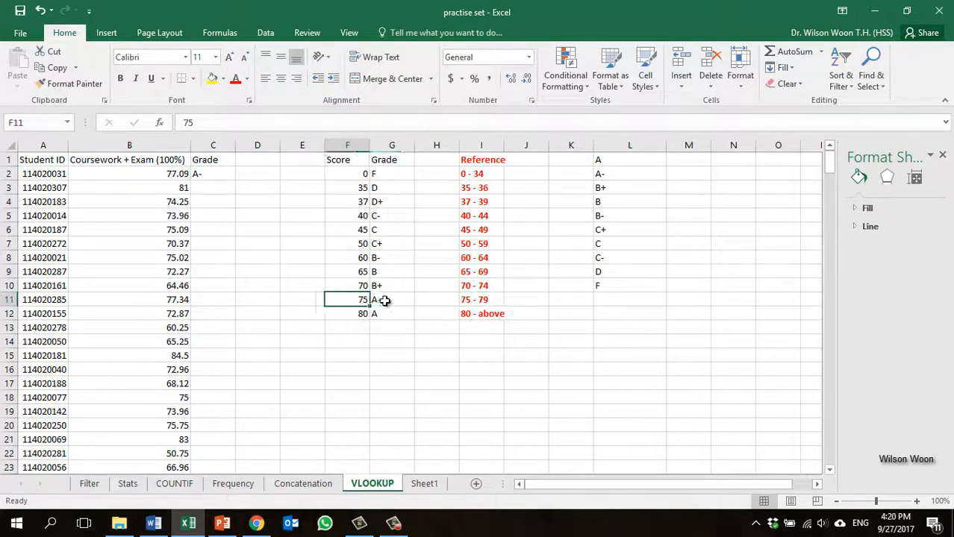
{"action": "left_click", "coordinate": [383, 300]}
Step: Copy the VLOOKUP formula from C2 down the Grade column for all students
{"action": "left_click", "coordinate": [212, 177]}
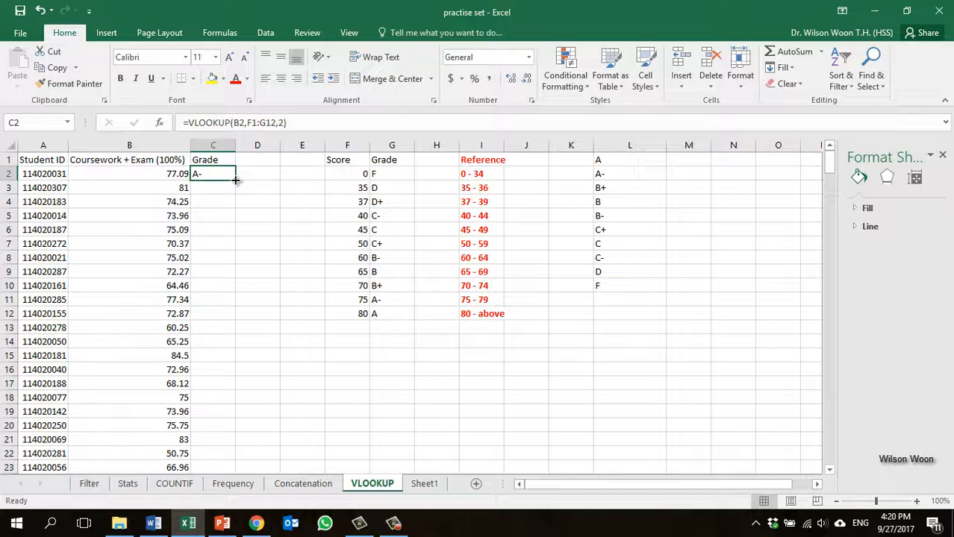
{"action": "double_click", "coordinate": [236, 180]}
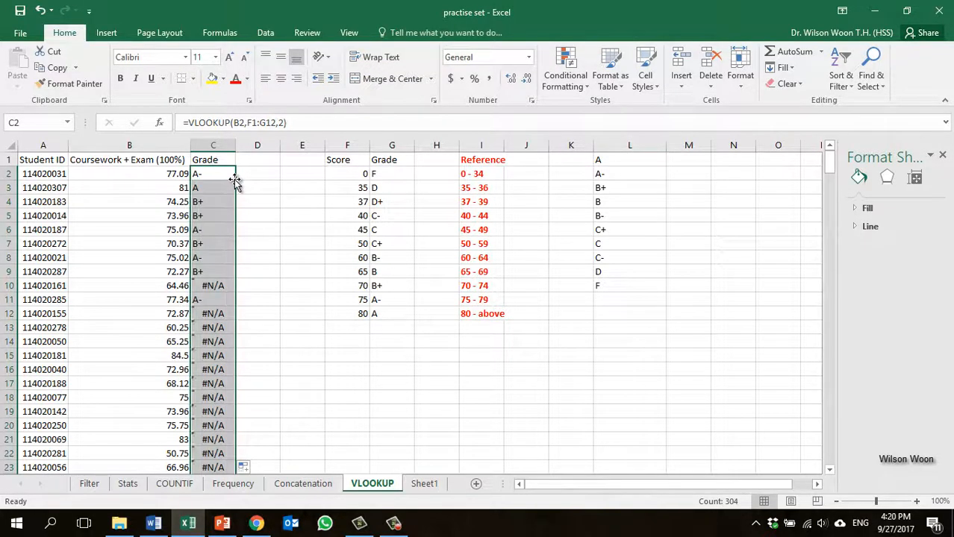
{"action": "scroll", "coordinate": [235, 179], "scroll_direction": "down", "scroll_amount": 2}
{"action": "scroll", "coordinate": [235, 180], "scroll_direction": "down", "scroll_amount": 8}
{"action": "scroll", "coordinate": [237, 184], "scroll_direction": "up", "scroll_amount": 10}
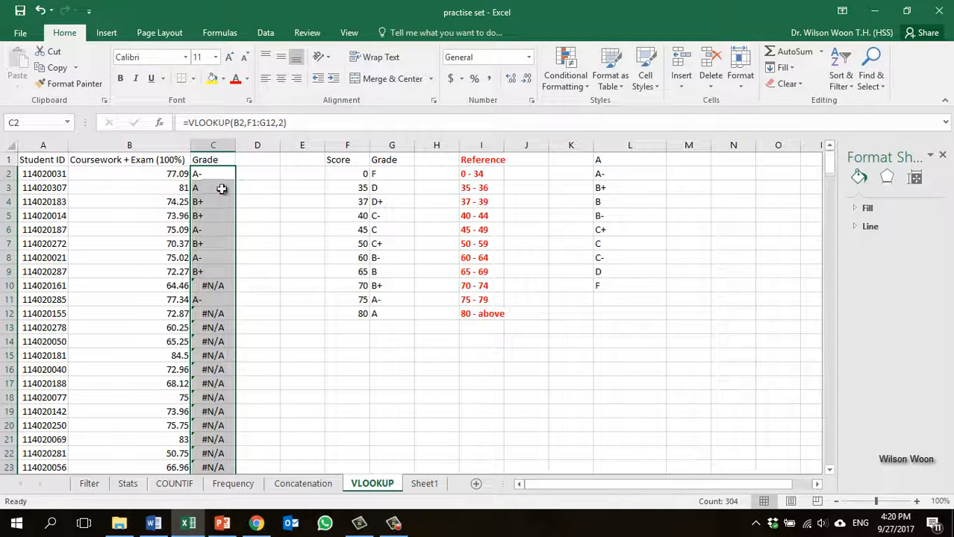
Step: Review the copied grades down column C, including the formulas in C3, C4, C8 and C10
{"action": "left_click", "coordinate": [210, 187]}
{"action": "left_click", "coordinate": [210, 203]}
{"action": "left_click", "coordinate": [210, 257]}
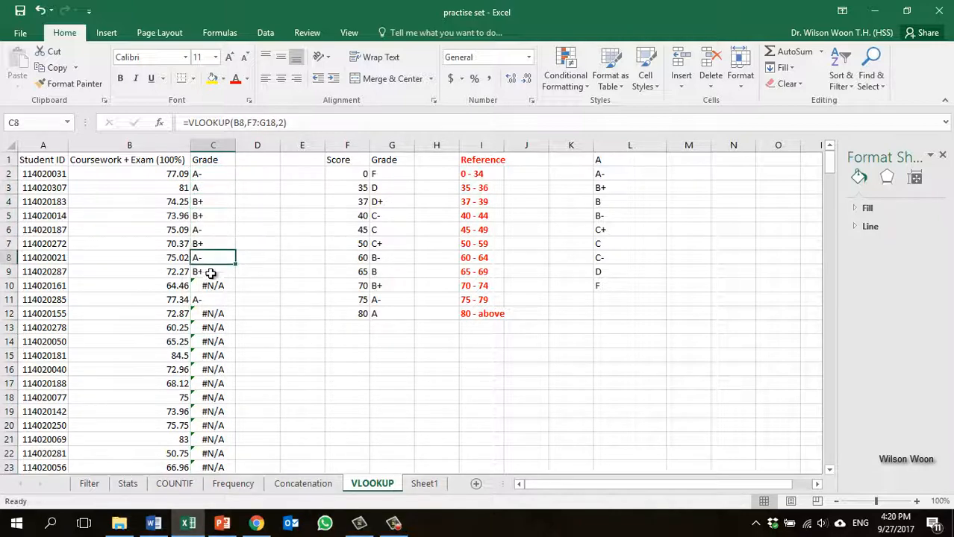
{"action": "left_click", "coordinate": [209, 286]}
{"action": "scroll", "coordinate": [212, 290], "scroll_direction": "down", "scroll_amount": 20}
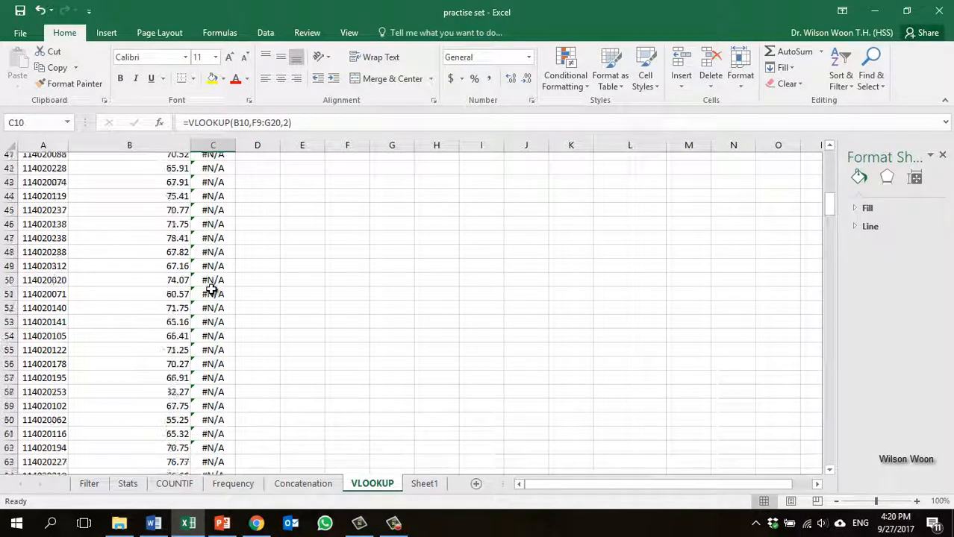
{"action": "scroll", "coordinate": [212, 289], "scroll_direction": "up", "scroll_amount": 20}
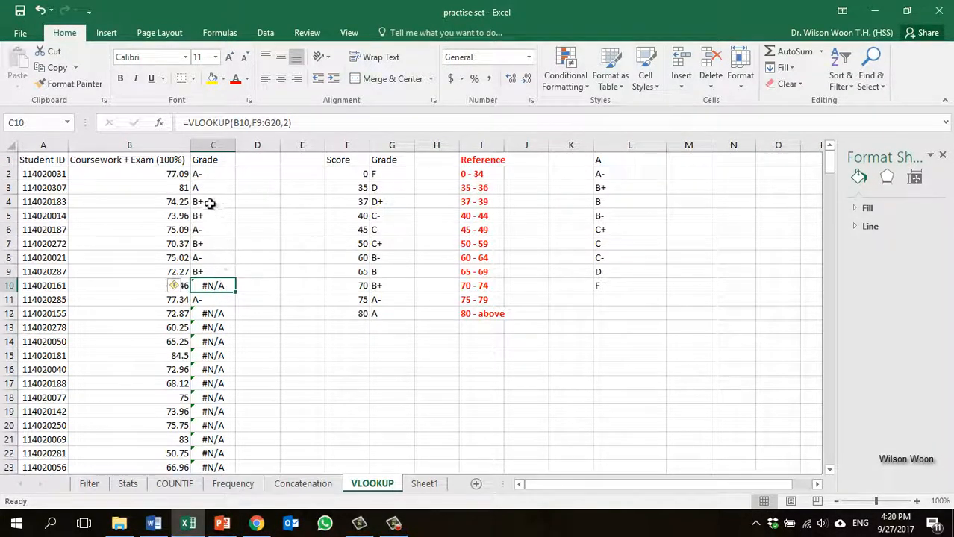
Step: Compare the lookup values and table ranges used by the VLOOKUP formulas in C2 and C3
{"action": "left_click", "coordinate": [208, 174]}
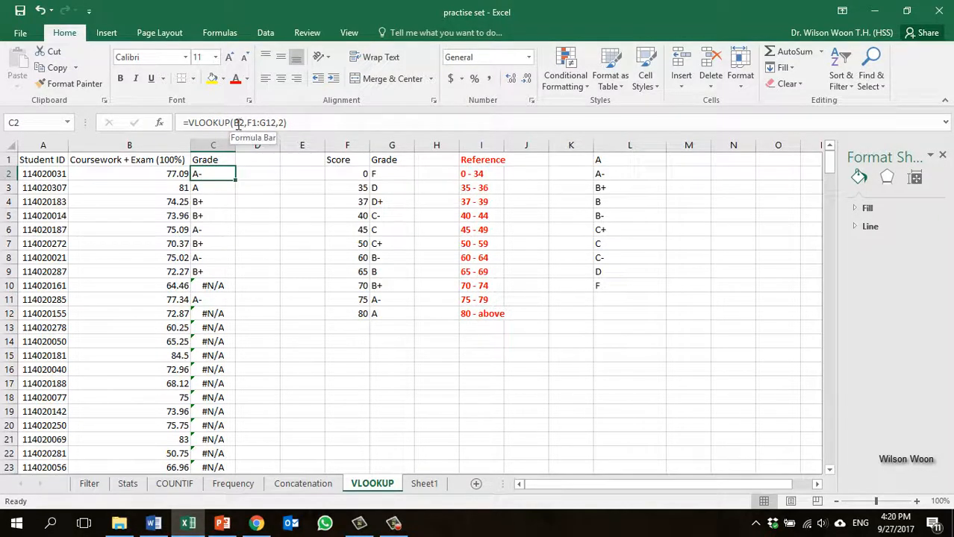
{"action": "left_click", "coordinate": [142, 174]}
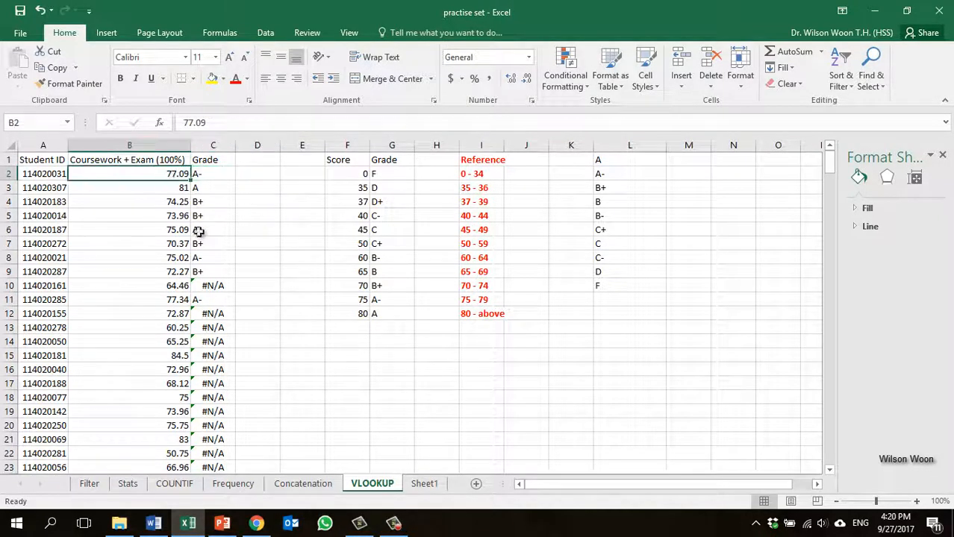
{"action": "left_click", "coordinate": [209, 174]}
{"action": "left_click_drag", "start_coordinate": [247, 123], "coordinate": [277, 124]}
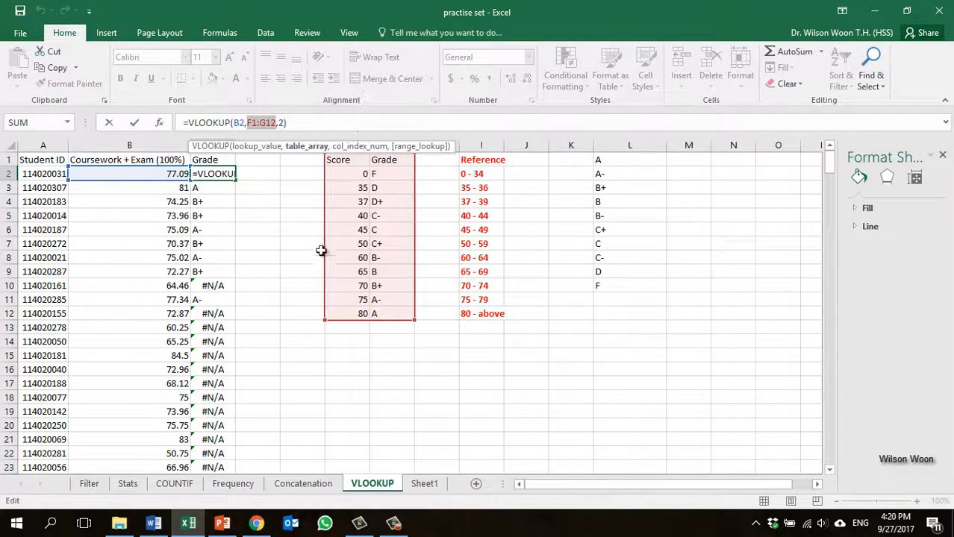
{"action": "key", "text": "Return"}
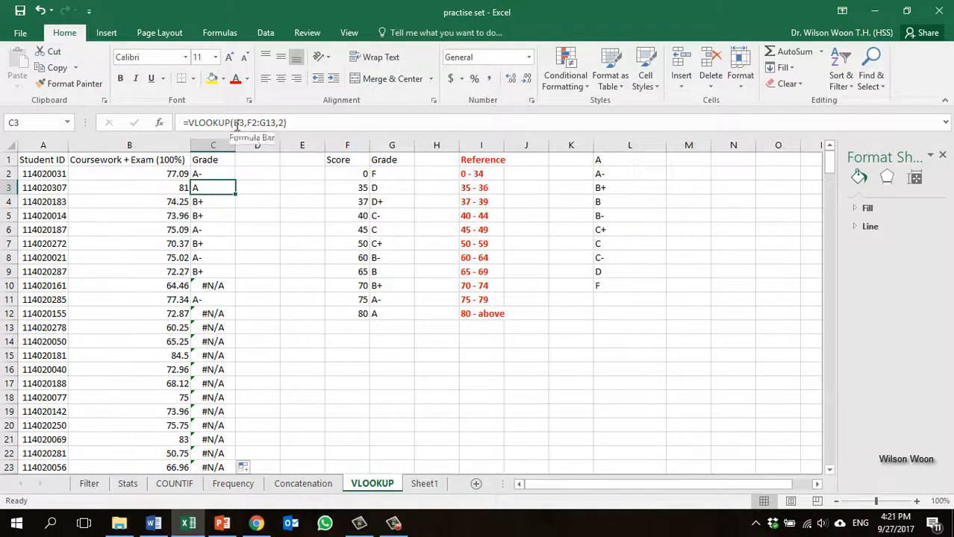
{"action": "left_click", "coordinate": [163, 193]}
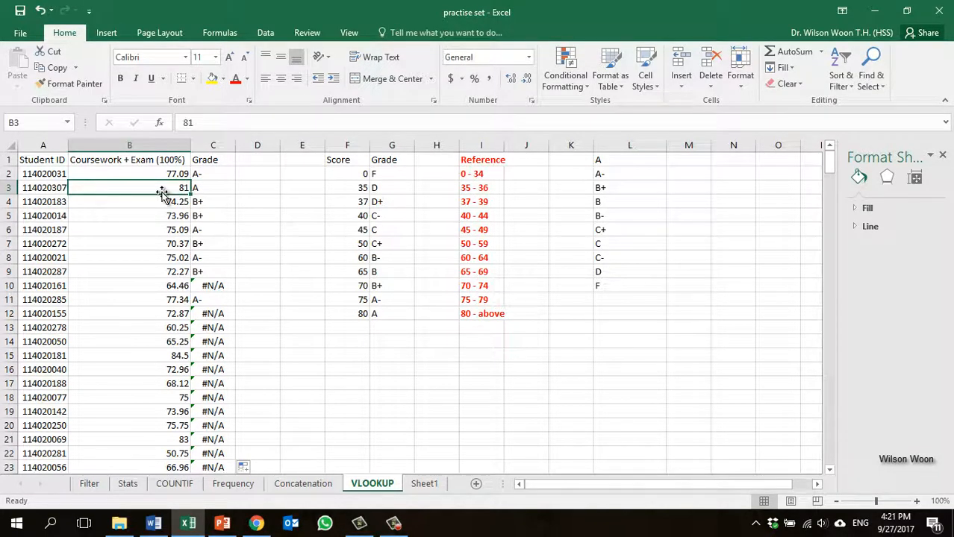
{"action": "left_click", "coordinate": [211, 187]}
{"action": "left_click_drag", "start_coordinate": [248, 123], "coordinate": [258, 123]}
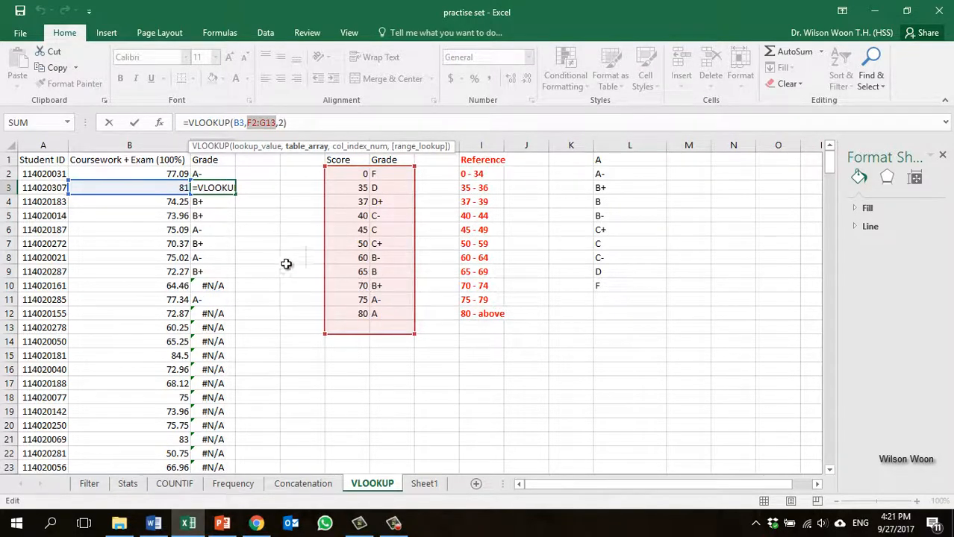
{"action": "key", "text": "Return"}
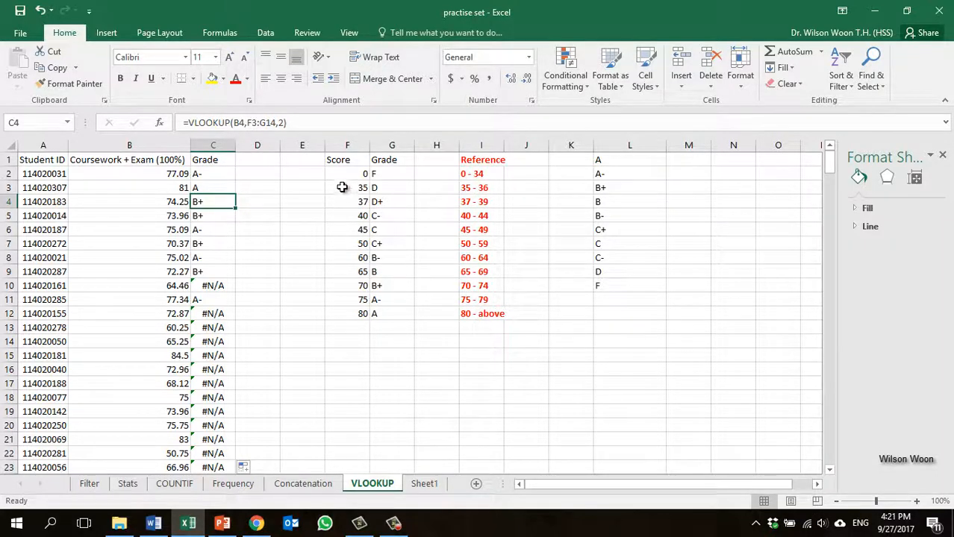
Step: Trace the table ranges F3:G14 and F9:G20 that the formulas in C4 and C10 refer to
{"action": "left_click_drag", "start_coordinate": [340, 186], "coordinate": [402, 343]}
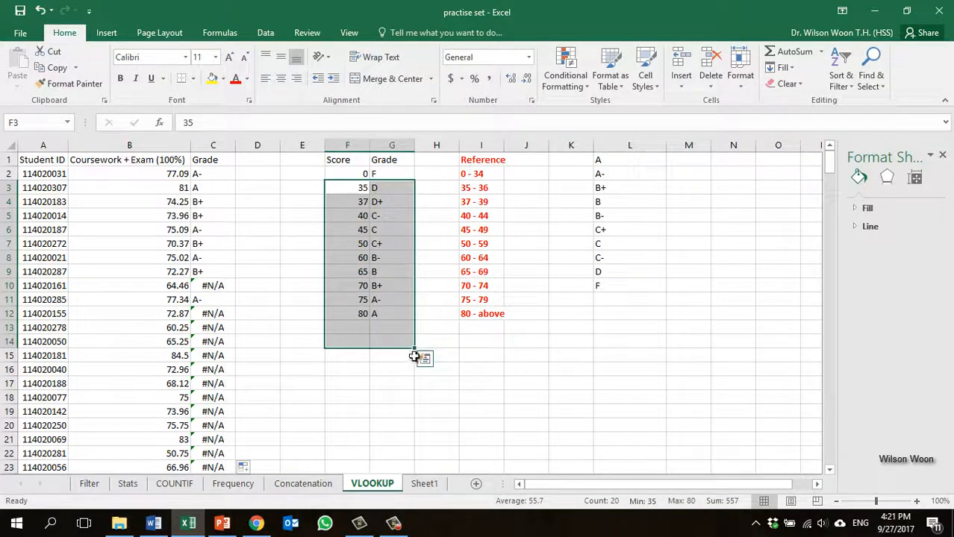
{"action": "left_click", "coordinate": [218, 288]}
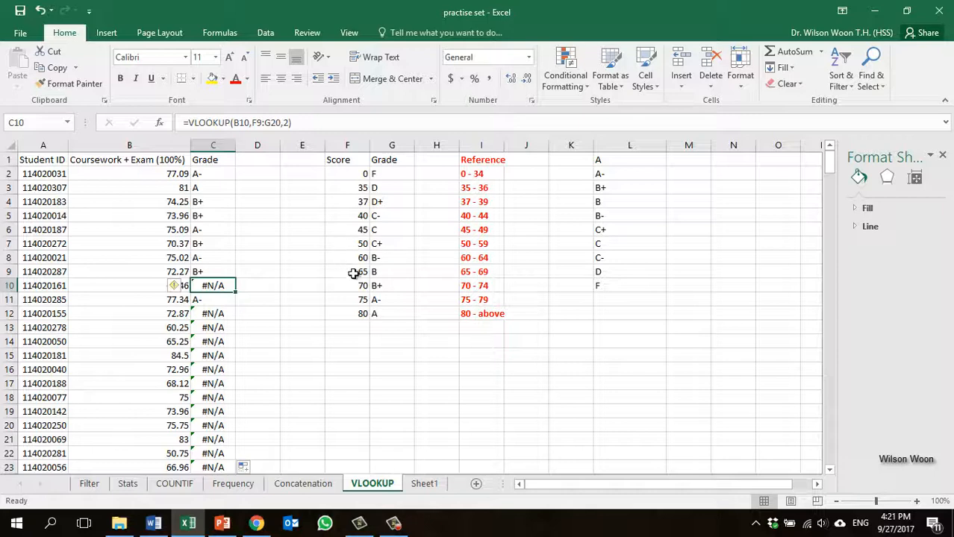
{"action": "left_click_drag", "start_coordinate": [353, 273], "coordinate": [400, 425]}
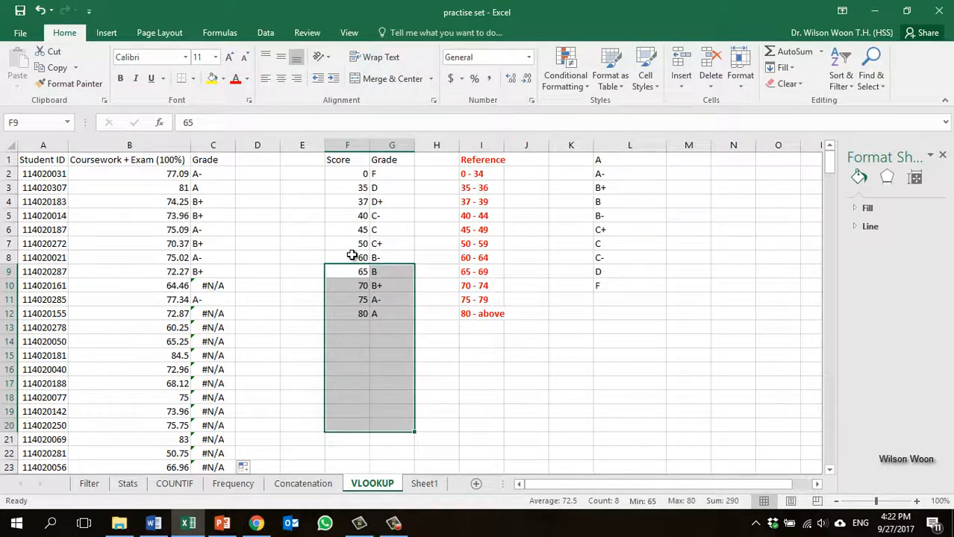
{"action": "left_click", "coordinate": [216, 286]}
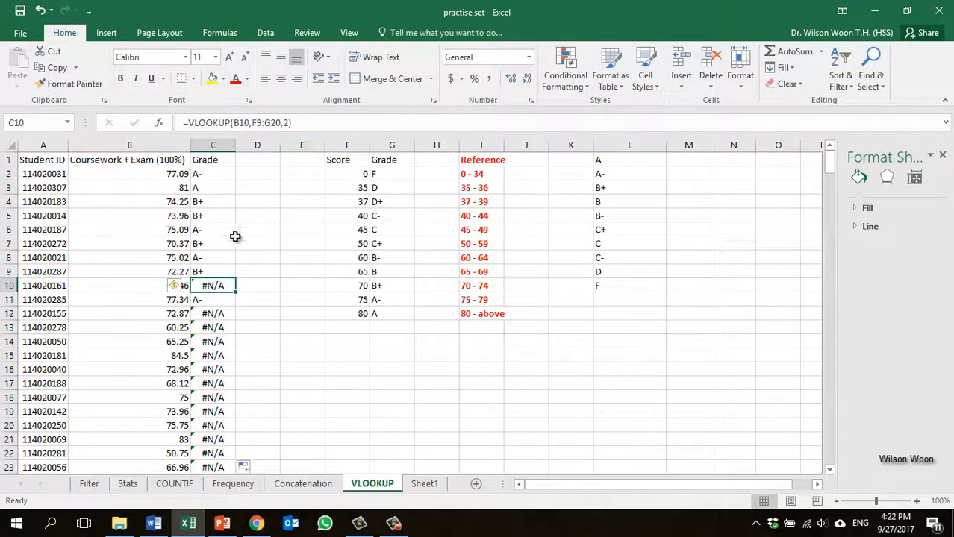
Step: Recheck how the table range differs between the C2 and C3 formulas, leaving C3 unedited
{"action": "key", "text": "Up"}
{"action": "left_click", "coordinate": [209, 177]}
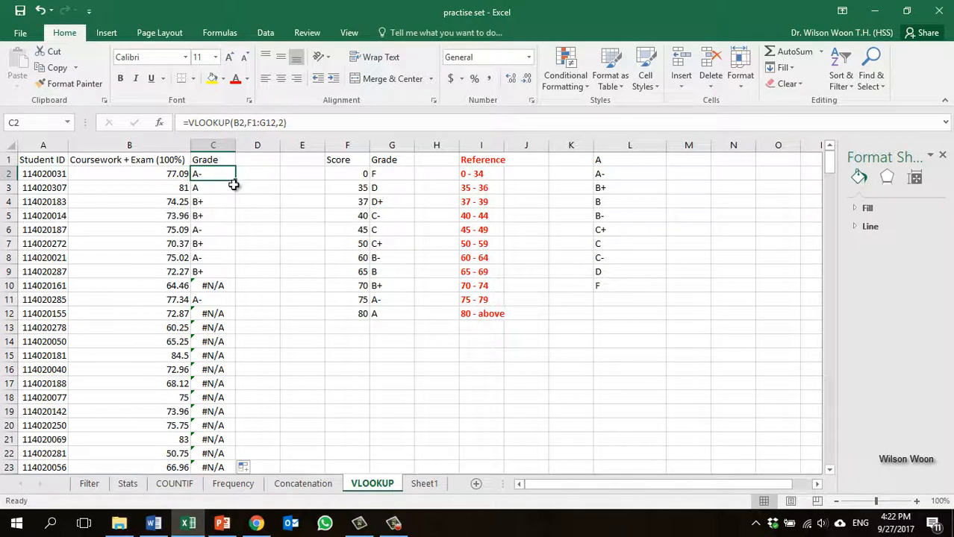
{"action": "left_click", "coordinate": [217, 189]}
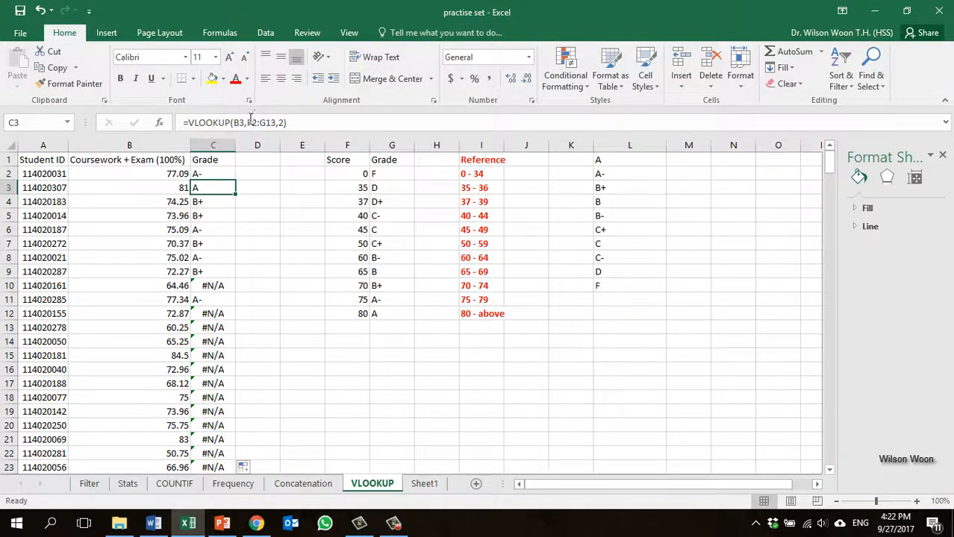
{"action": "left_click", "coordinate": [251, 121]}
{"action": "left_click_drag", "start_coordinate": [247, 123], "coordinate": [270, 122]}
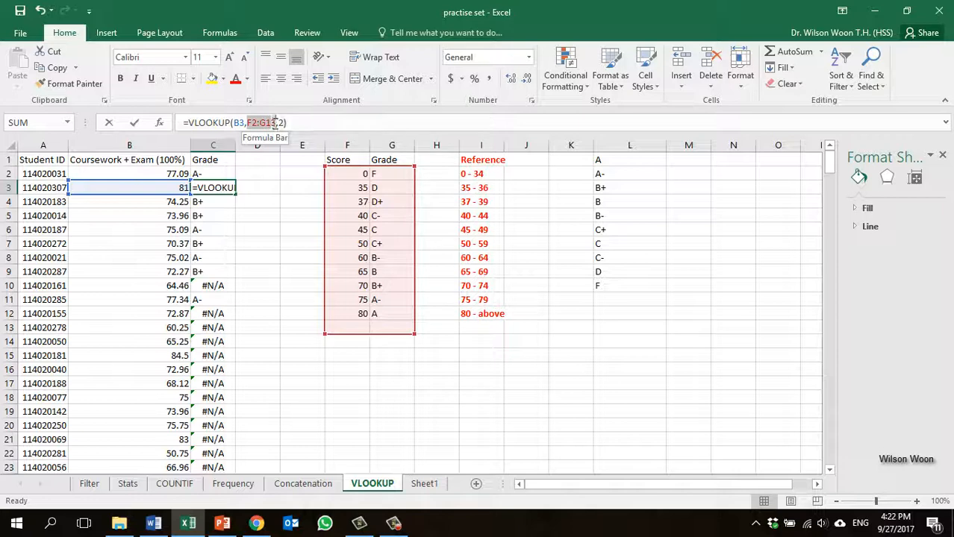
{"action": "key", "text": "Escape"}
Step: Lock the rows of the VLOOKUP table range in C2 as F$1:G$12 and refill the formula down the Grade column
{"action": "left_click", "coordinate": [209, 174]}
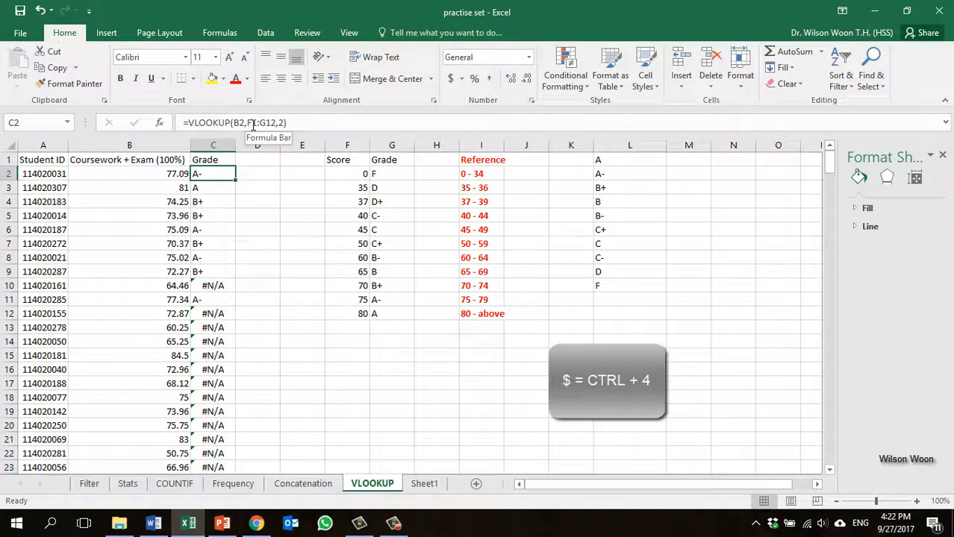
{"action": "left_click", "coordinate": [253, 123]}
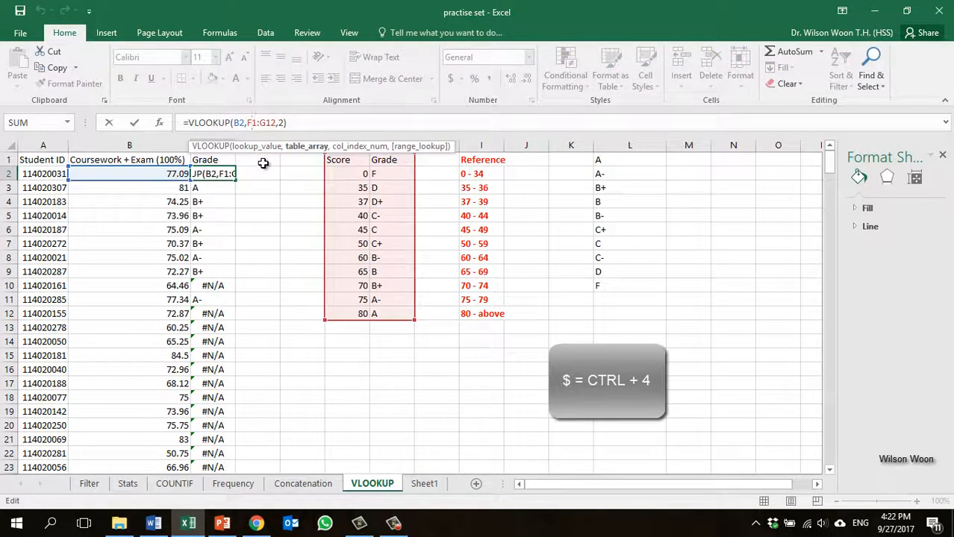
{"action": "type", "text": "$"}
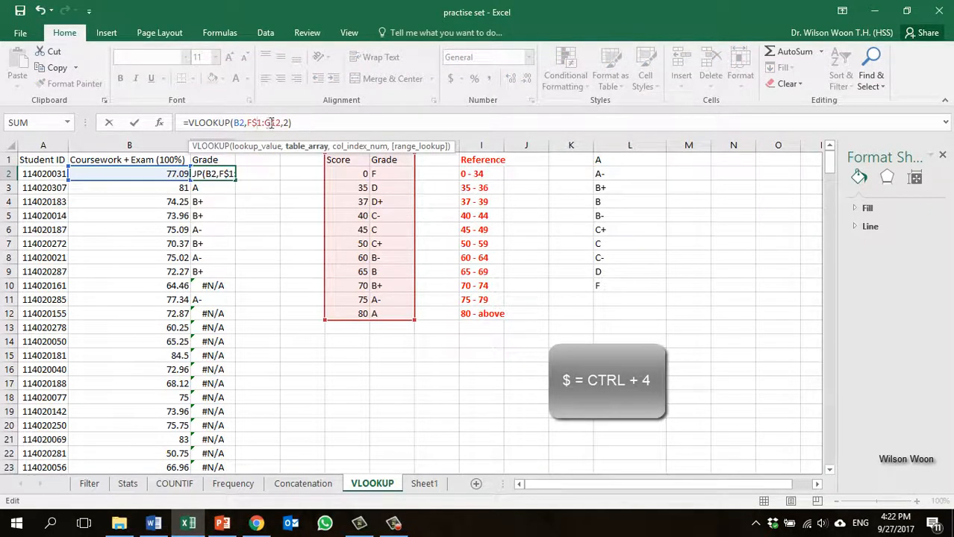
{"action": "left_click", "coordinate": [270, 123]}
{"action": "type", "text": "$"}
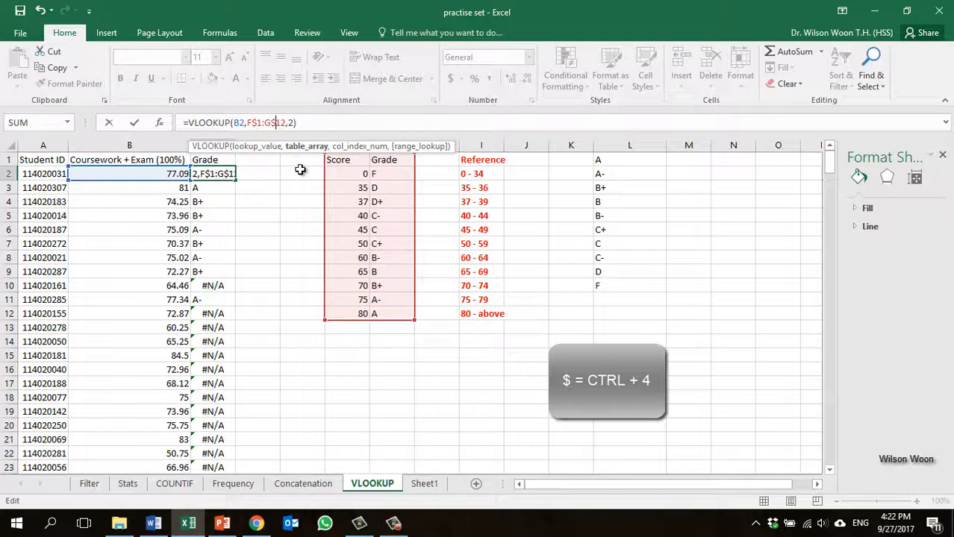
{"action": "key", "text": "Return"}
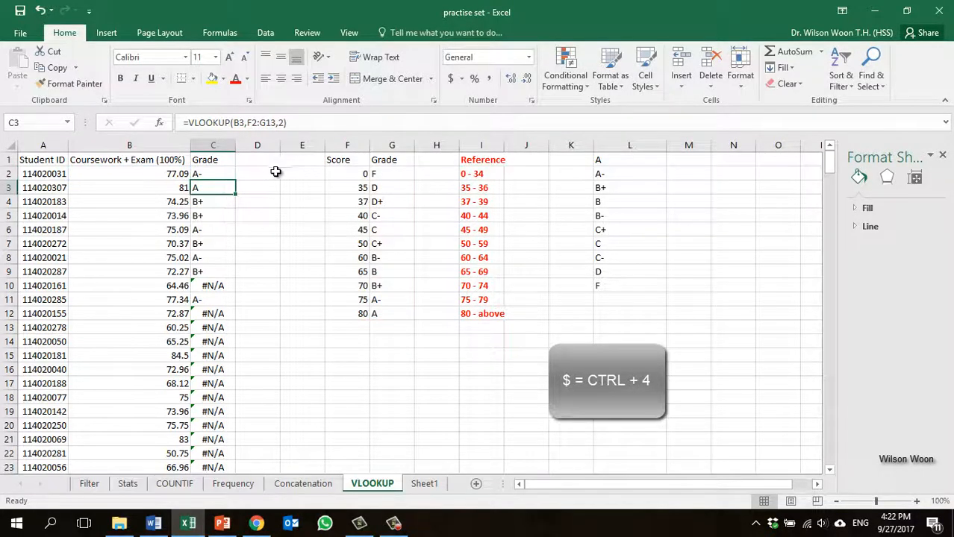
{"action": "left_click", "coordinate": [227, 175]}
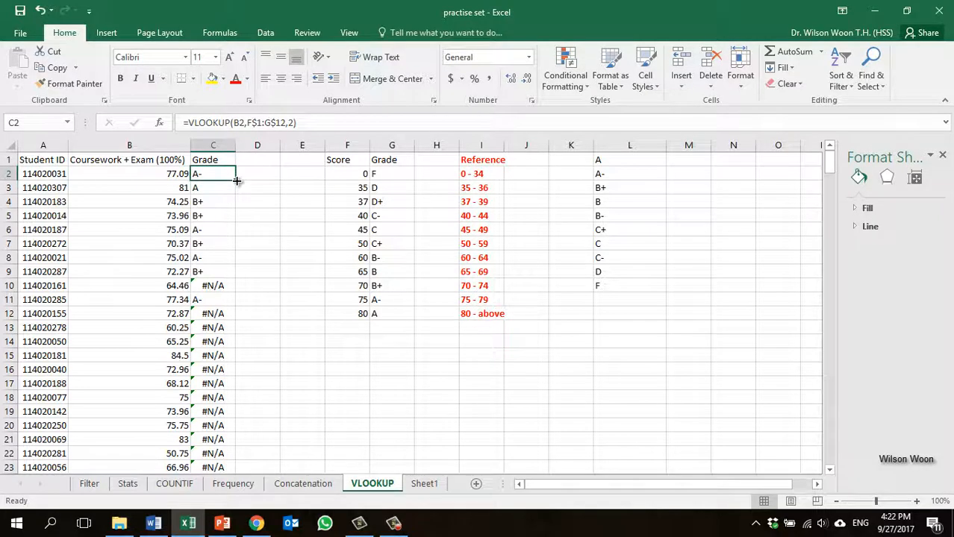
{"action": "double_click", "coordinate": [236, 180]}
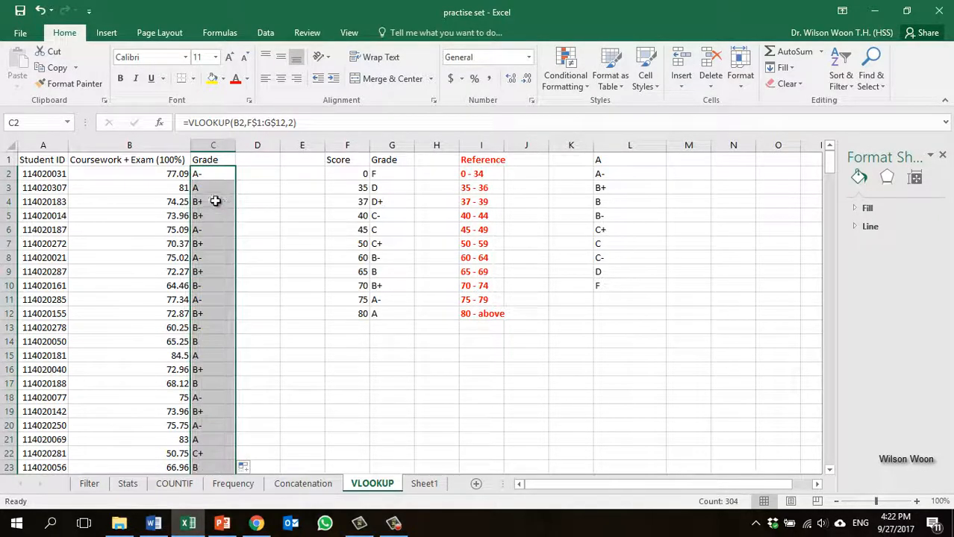
Step: Check cell by cell from C3 to C11 that the refilled VLOOKUP formulas keep the same table range
{"action": "left_click", "coordinate": [215, 190]}
{"action": "key", "text": "Down"}
{"action": "key", "text": "Down"}
{"action": "key", "text": "Down"}
{"action": "key", "text": "Down"}
{"action": "key", "text": "Down"}
{"action": "key", "text": "Down"}
{"action": "key", "text": "Down"}
{"action": "key", "text": "Down"}
{"action": "key", "text": "Down"}
{"action": "key", "text": "Down"}
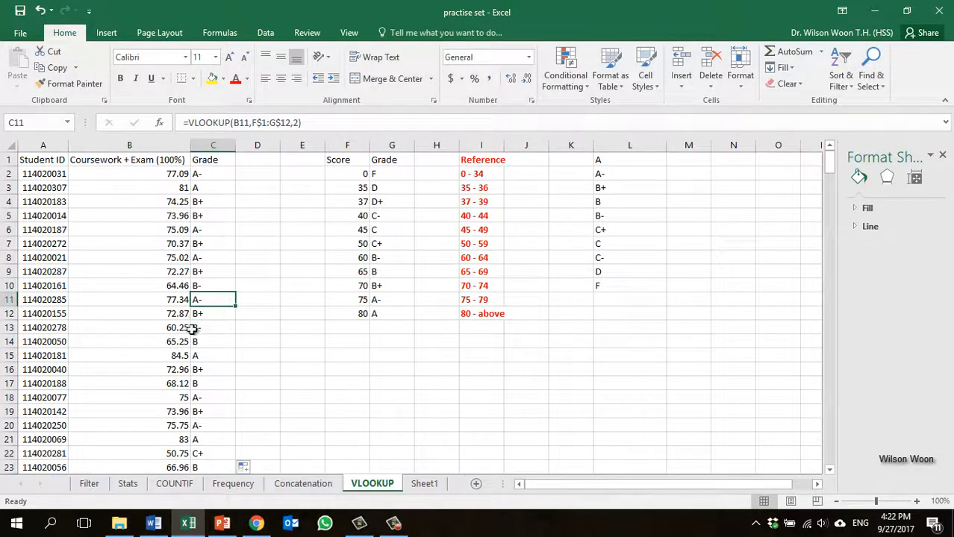
Step: Spot-check the VLOOKUP formulas and grades further down column C, as far as C74
{"action": "left_click", "coordinate": [208, 357]}
{"action": "left_click", "coordinate": [203, 393]}
{"action": "left_click", "coordinate": [205, 413]}
{"action": "scroll", "coordinate": [200, 407], "scroll_direction": "down", "scroll_amount": 5}
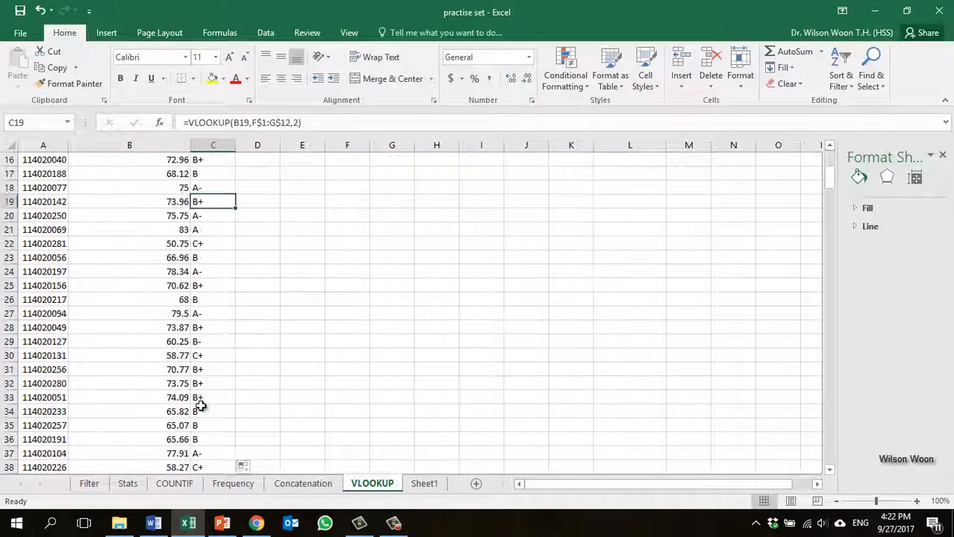
{"action": "left_click", "coordinate": [200, 406]}
{"action": "scroll", "coordinate": [200, 406], "scroll_direction": "down", "scroll_amount": 7}
{"action": "scroll", "coordinate": [200, 407], "scroll_direction": "down", "scroll_amount": 1}
{"action": "left_click", "coordinate": [202, 381]}
{"action": "scroll", "coordinate": [201, 386], "scroll_direction": "down", "scroll_amount": 6}
{"action": "left_click", "coordinate": [199, 389]}
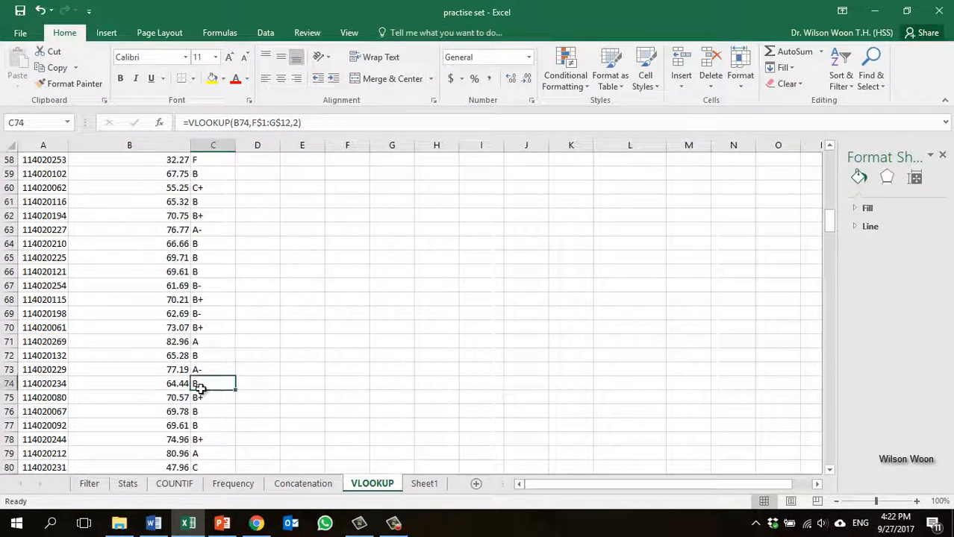
{"action": "scroll", "coordinate": [201, 388], "scroll_direction": "up", "scroll_amount": 19}
{"action": "left_click", "coordinate": [195, 177]}
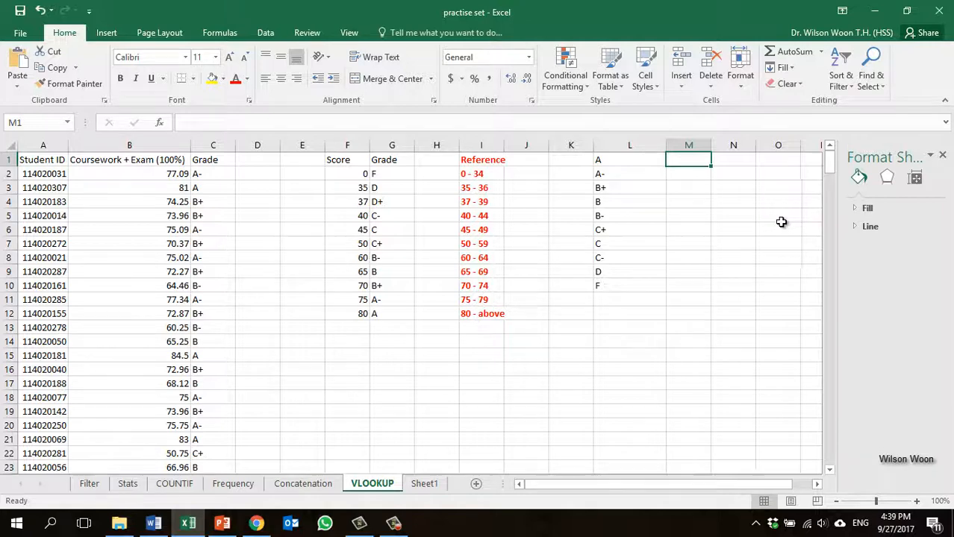
Step: Count the A grades in M1, beside the grade list in column L, with =COUNTIF(C:C, "A")
{"action": "left_click", "coordinate": [623, 159]}
{"action": "left_click", "coordinate": [624, 174]}
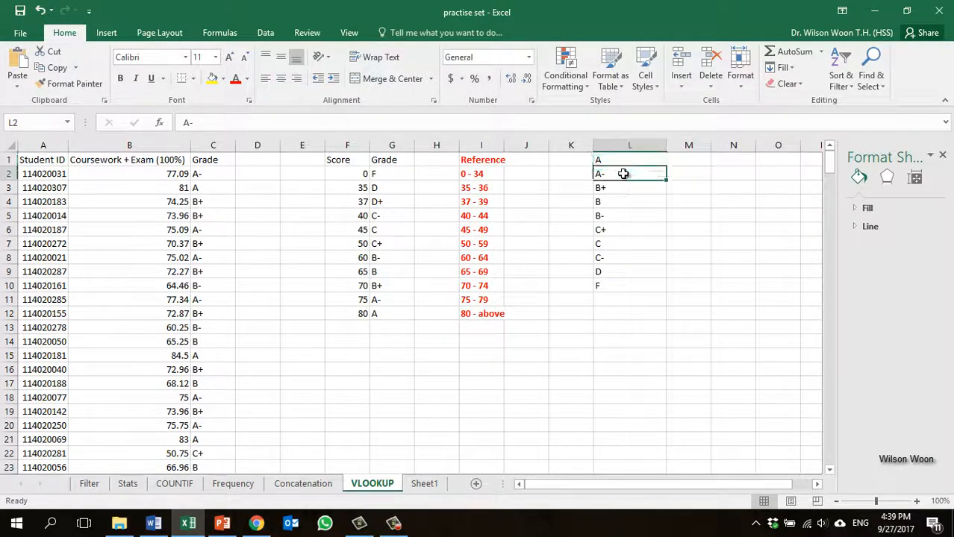
{"action": "left_click", "coordinate": [619, 188]}
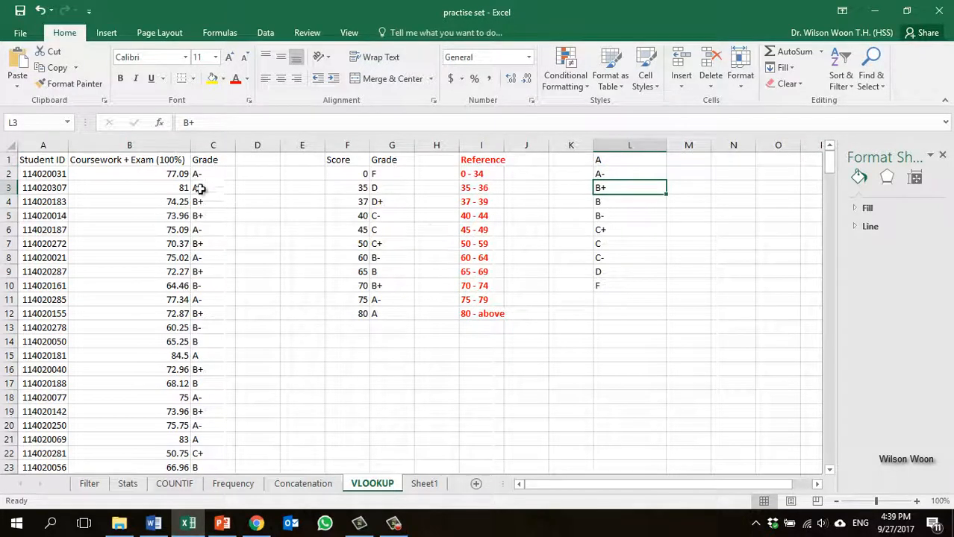
{"action": "left_click", "coordinate": [686, 166]}
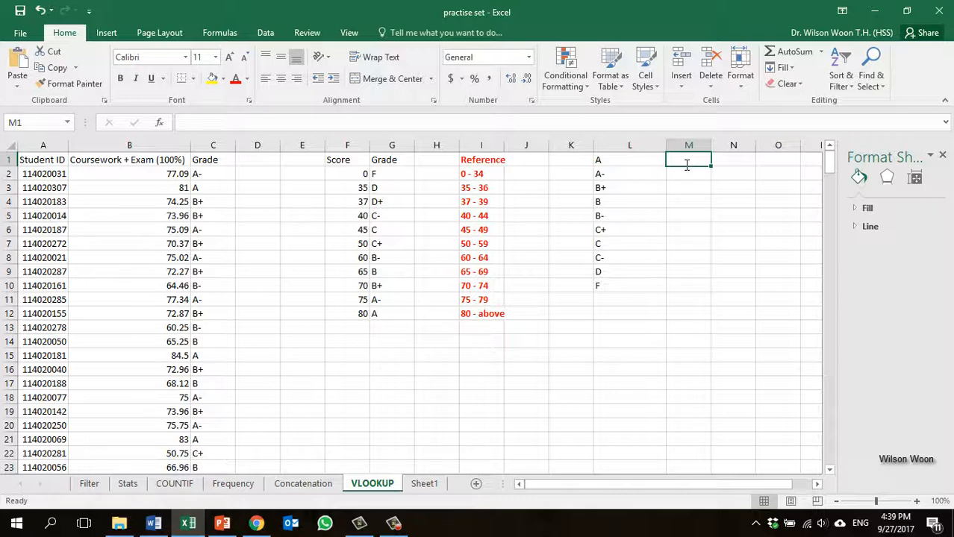
{"action": "type", "text": "=COUNTIF(C:C"}
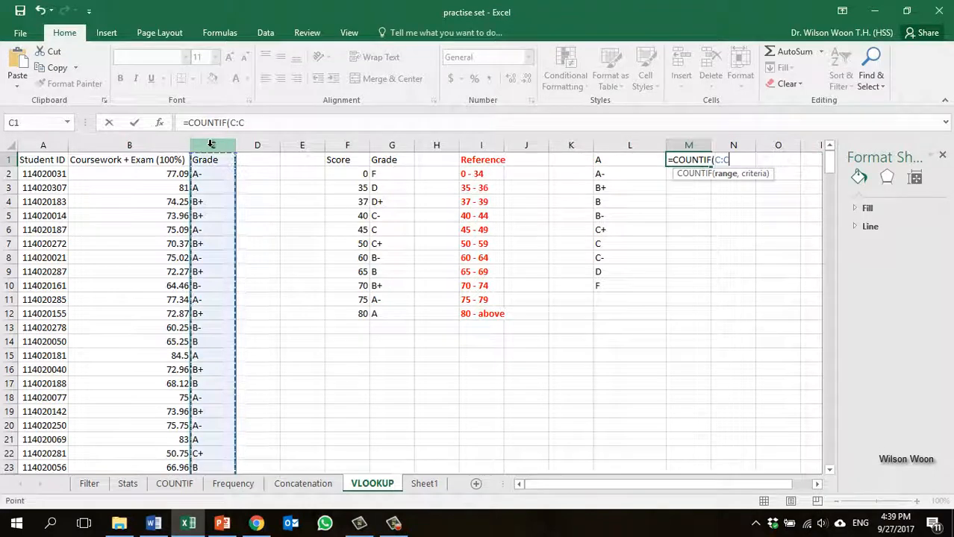
{"action": "left_click", "coordinate": [210, 144]}
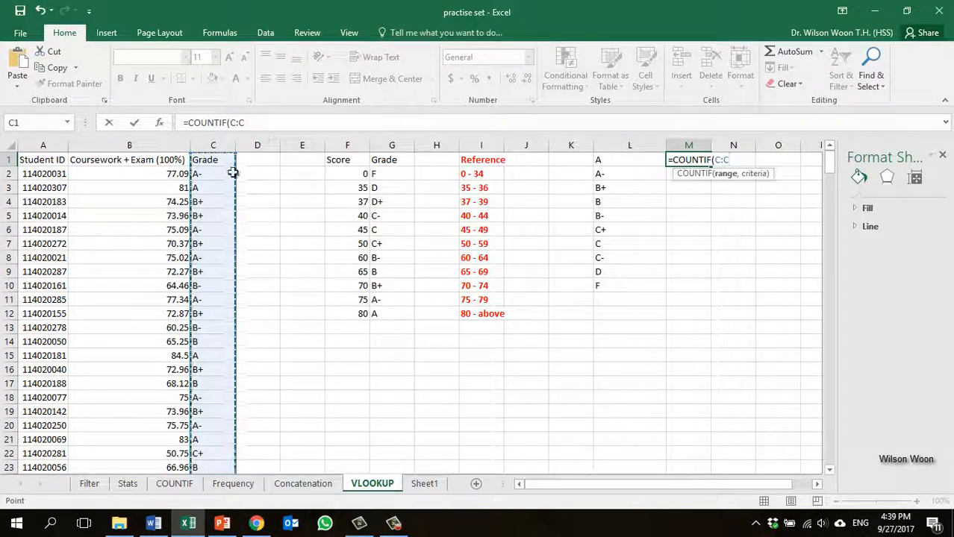
{"action": "type", "text": ", \"A"}
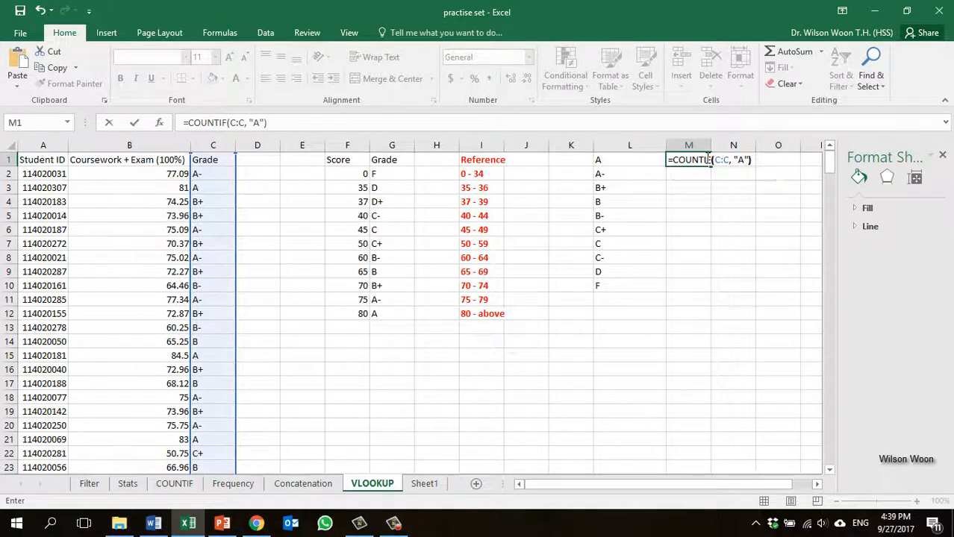
{"action": "key", "text": "Return"}
Step: Copy the COUNTIF formula from M1 into M2 and change its criterion to "A-"
{"action": "left_click", "coordinate": [702, 158]}
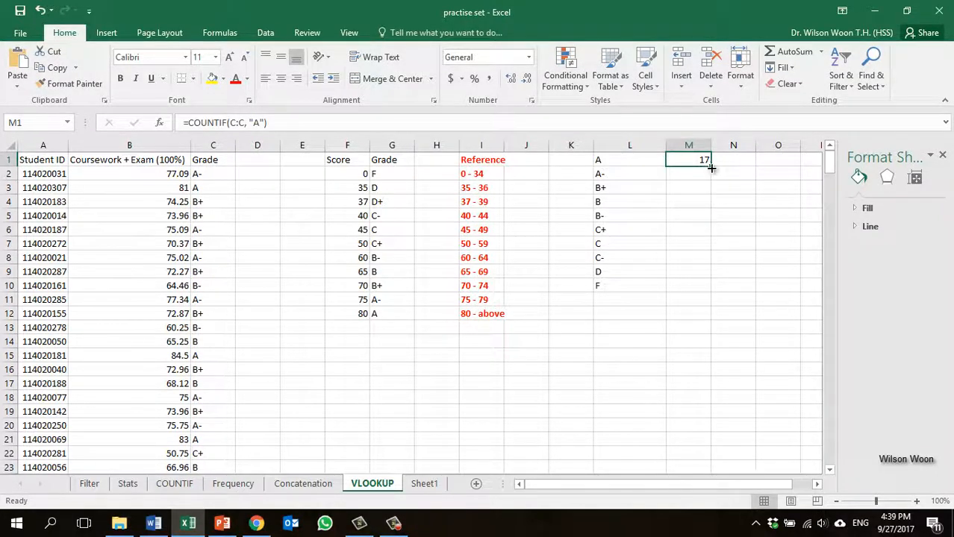
{"action": "left_click_drag", "start_coordinate": [711, 169], "coordinate": [710, 183]}
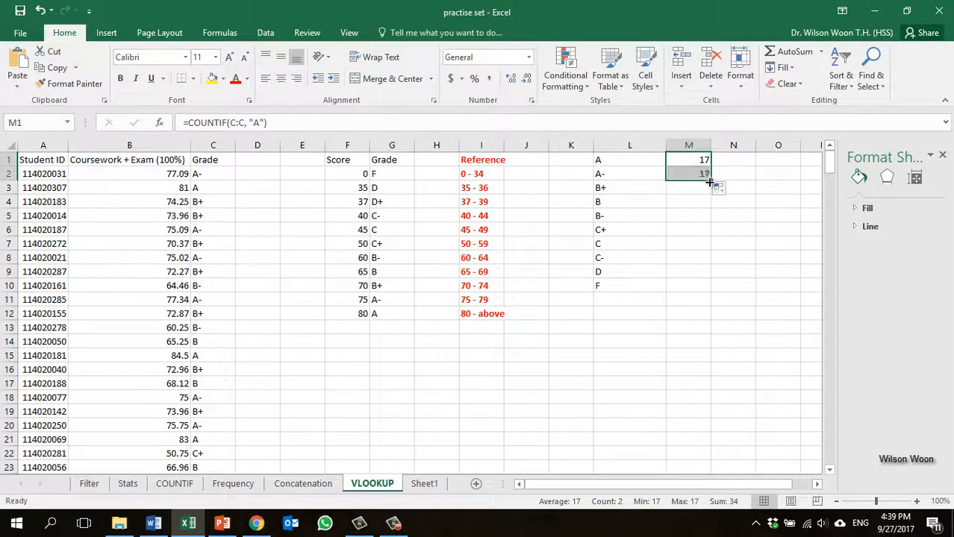
{"action": "left_click", "coordinate": [700, 174]}
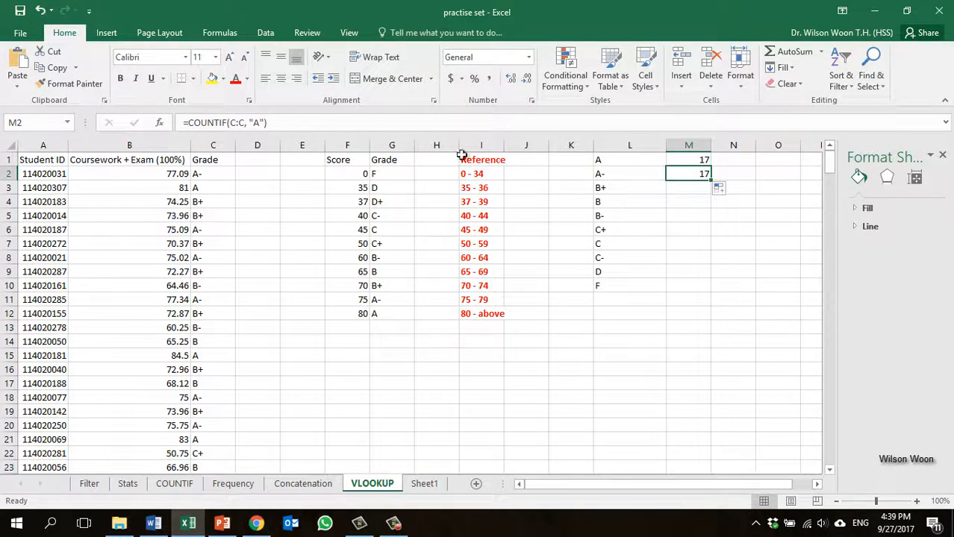
{"action": "left_click", "coordinate": [259, 122]}
{"action": "type", "text": "-"}
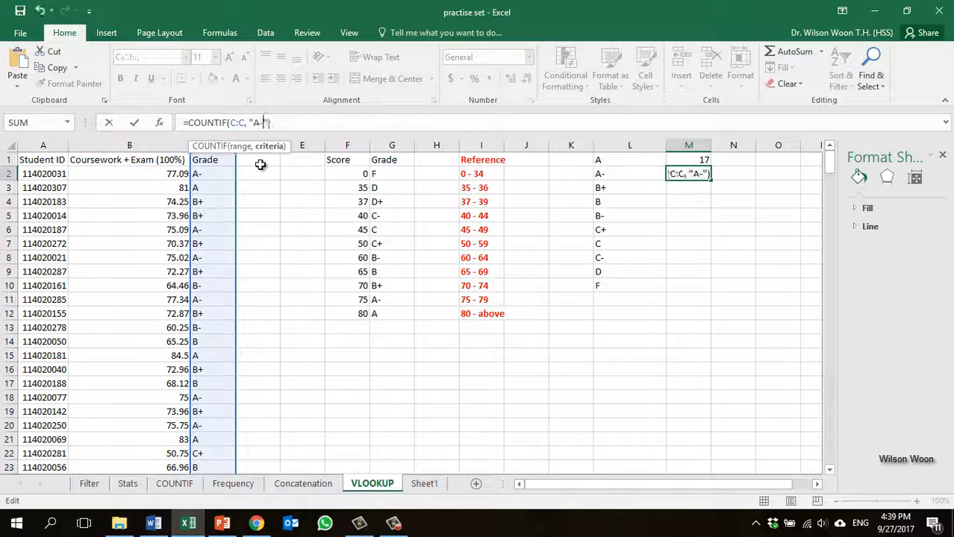
{"action": "key", "text": "Return"}
Step: Copy the COUNTIF formula from M2 into M3 and change its criterion to "B+"
{"action": "left_click", "coordinate": [671, 174]}
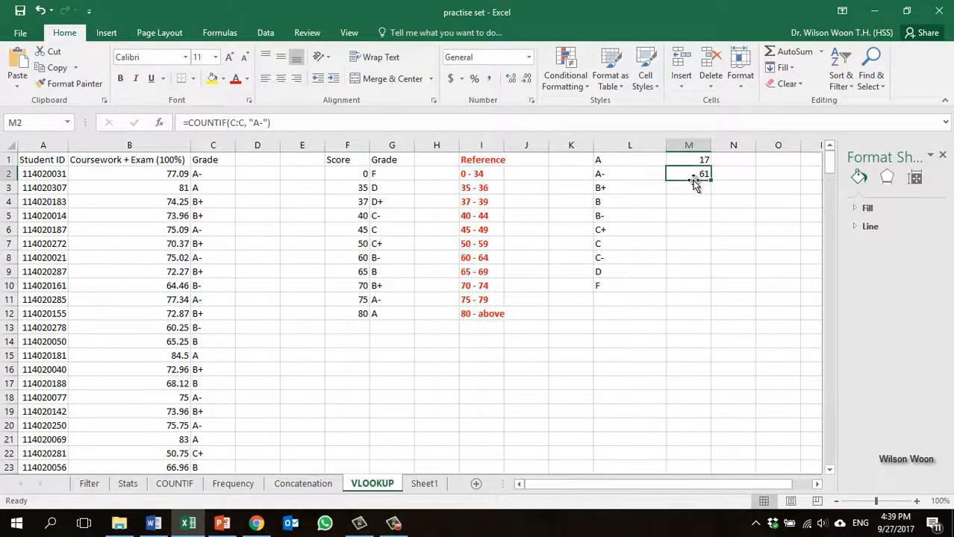
{"action": "left_click_drag", "start_coordinate": [710, 180], "coordinate": [706, 192]}
{"action": "left_click", "coordinate": [259, 124]}
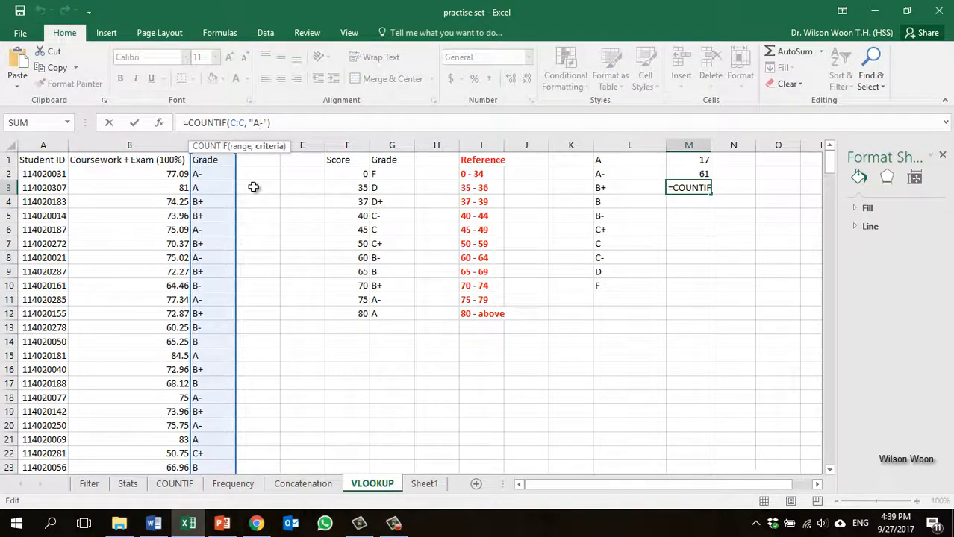
{"action": "key", "text": "BackSpace"}
{"action": "type", "text": "B+"}
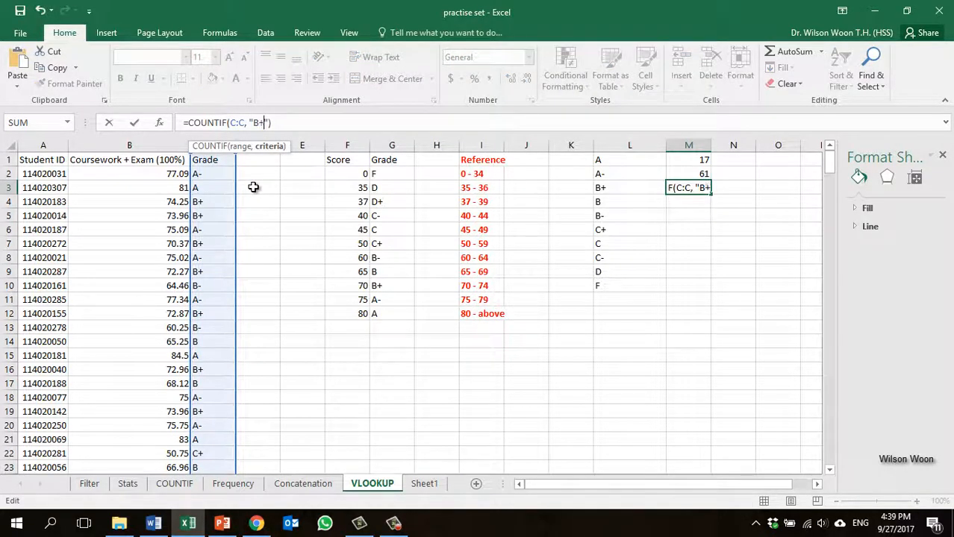
{"action": "key", "text": "Return"}
Step: Fill the COUNTIF formula in M3 down to M10, beside the remaining grades
{"action": "left_click", "coordinate": [700, 189]}
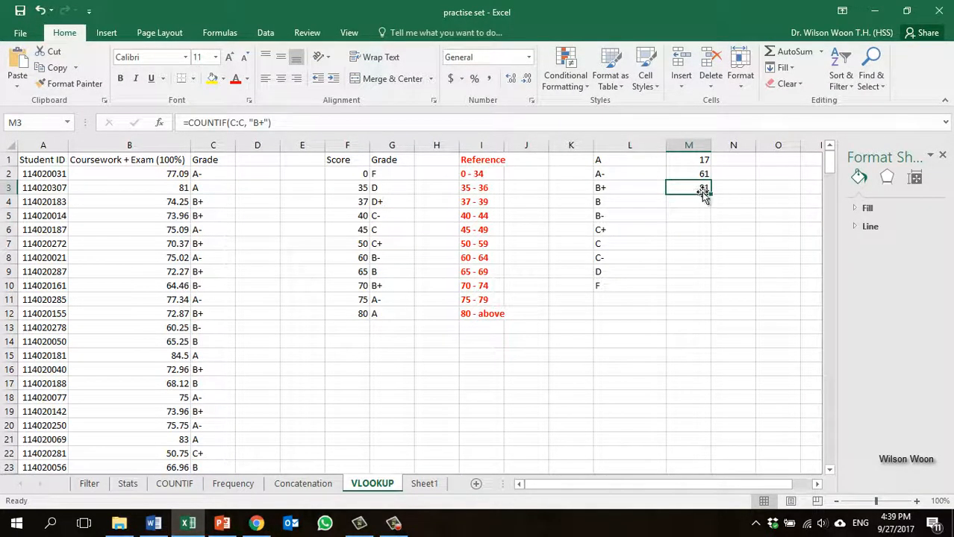
{"action": "left_click_drag", "start_coordinate": [711, 196], "coordinate": [695, 281]}
{"action": "left_click", "coordinate": [680, 273]}
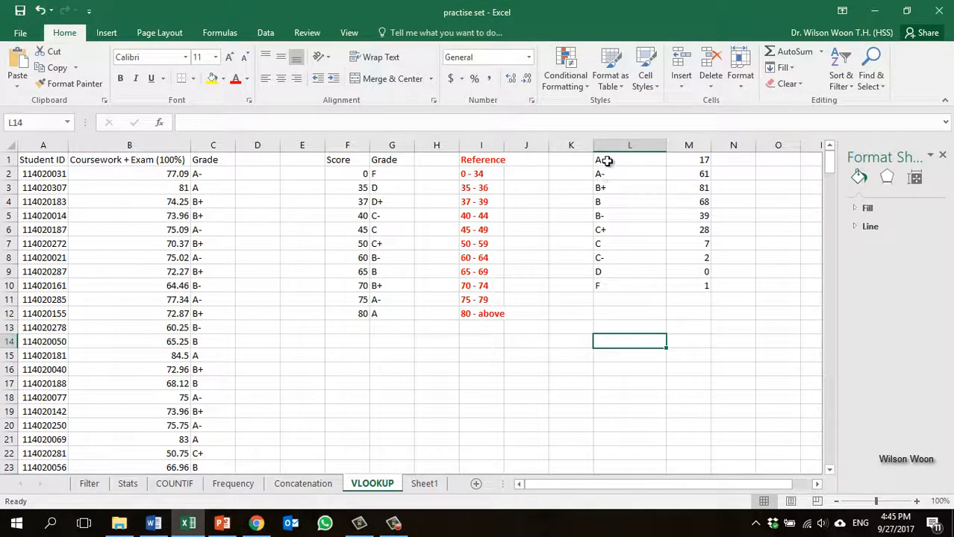
Step: Insert a 2-D clustered column chart from the grades and counts in L1:M10
{"action": "left_click_drag", "start_coordinate": [607, 159], "coordinate": [703, 293]}
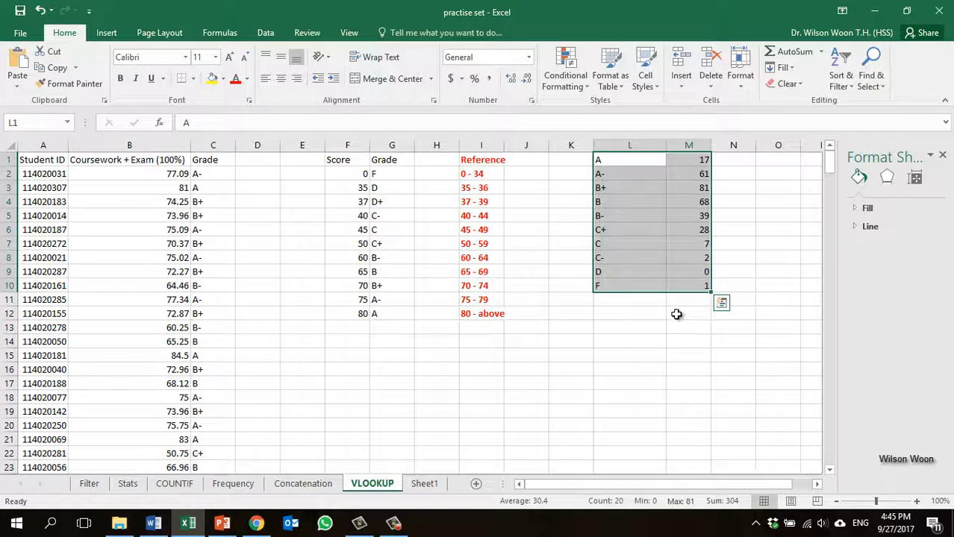
{"action": "left_click", "coordinate": [646, 306]}
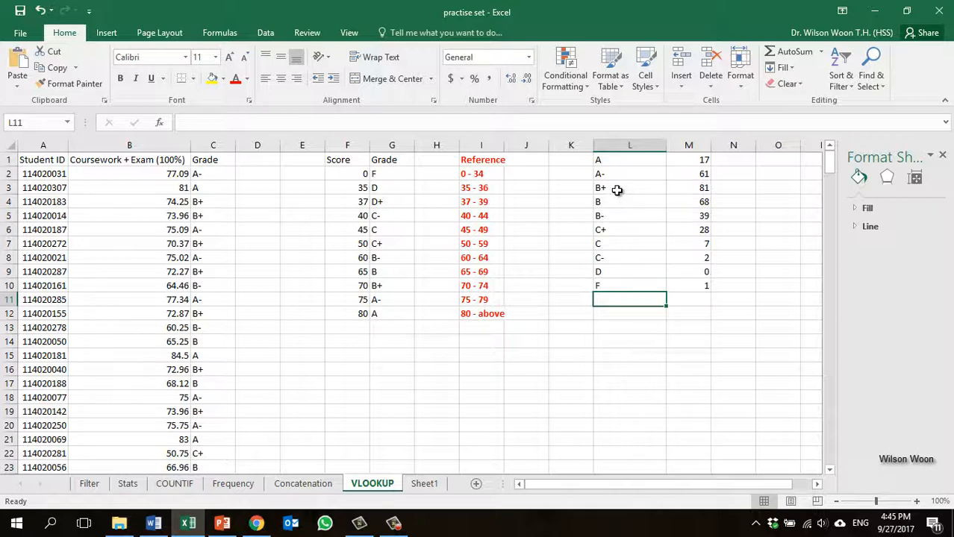
{"action": "left_click_drag", "start_coordinate": [613, 163], "coordinate": [677, 283]}
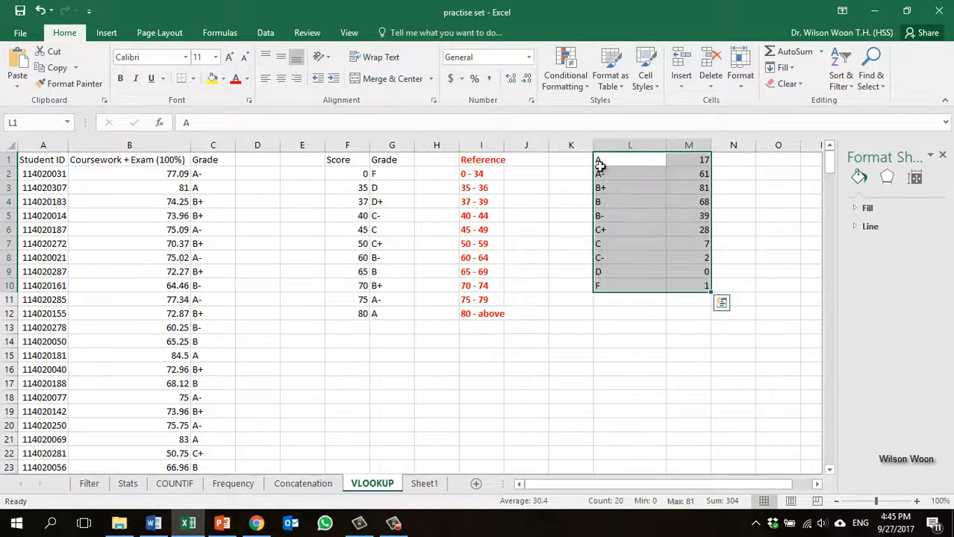
{"action": "left_click", "coordinate": [110, 34]}
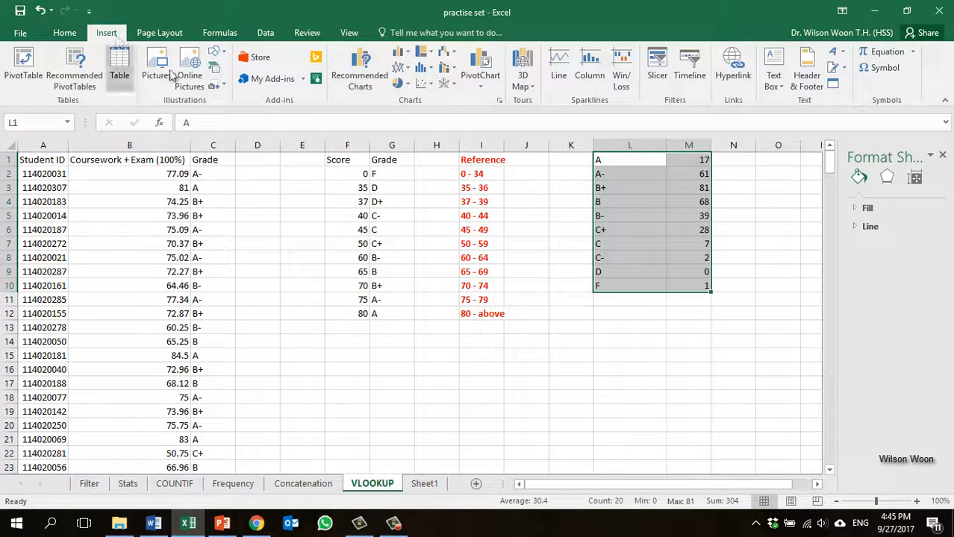
{"action": "left_click", "coordinate": [403, 55]}
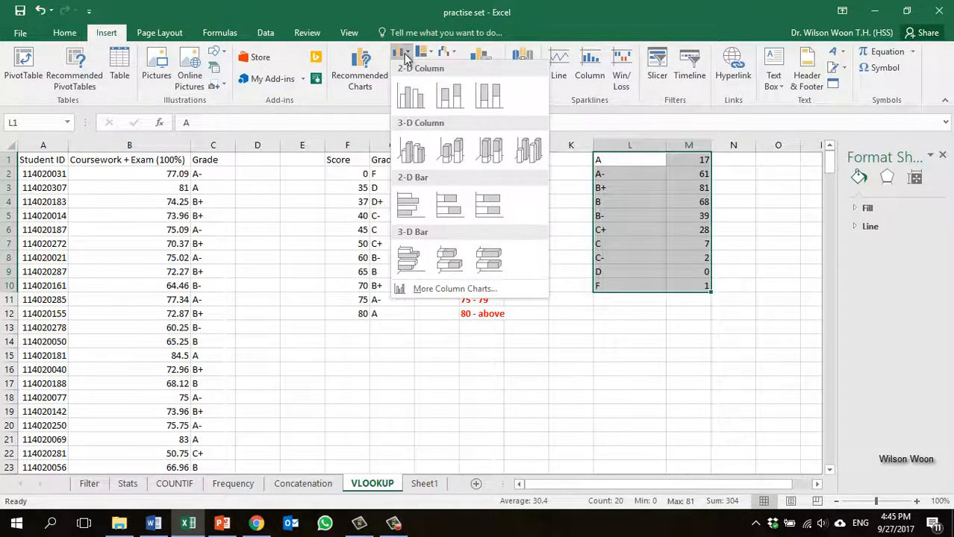
{"action": "left_click", "coordinate": [411, 100]}
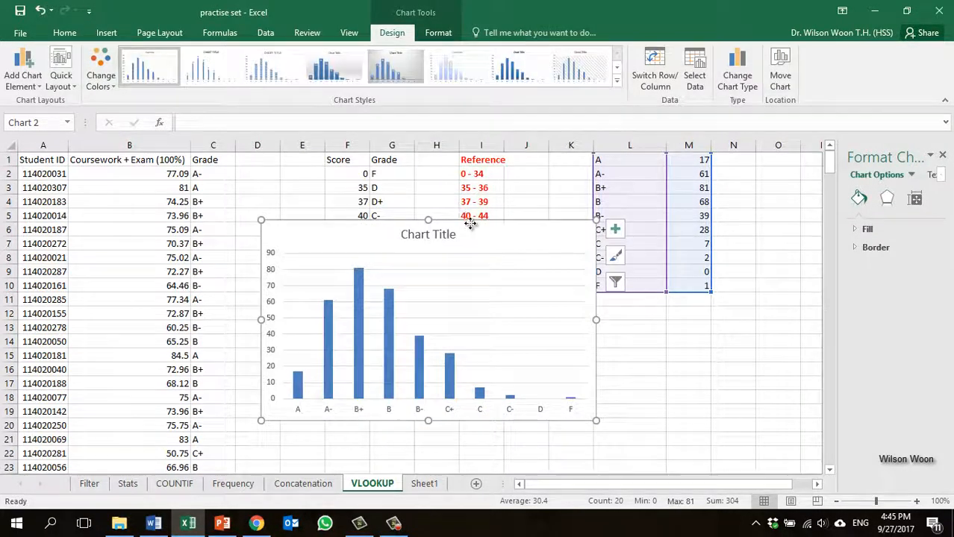
Step: Move the grade chart below the score and grade reference tables, with its upper edge at about row 13
{"action": "left_click_drag", "start_coordinate": [470, 224], "coordinate": [493, 334]}
{"action": "scroll", "coordinate": [502, 317], "scroll_direction": "down", "scroll_amount": 2}
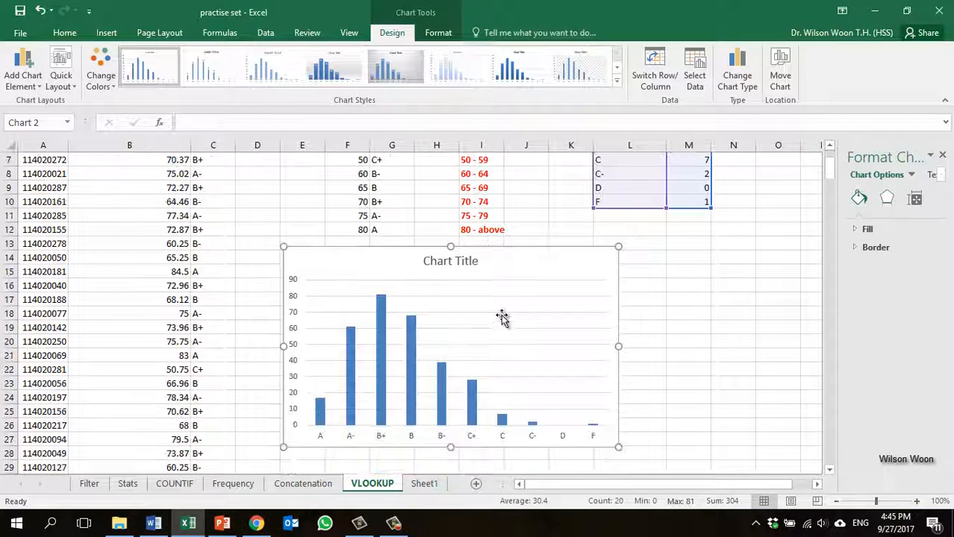
{"action": "left_click_drag", "start_coordinate": [499, 262], "coordinate": [495, 267]}
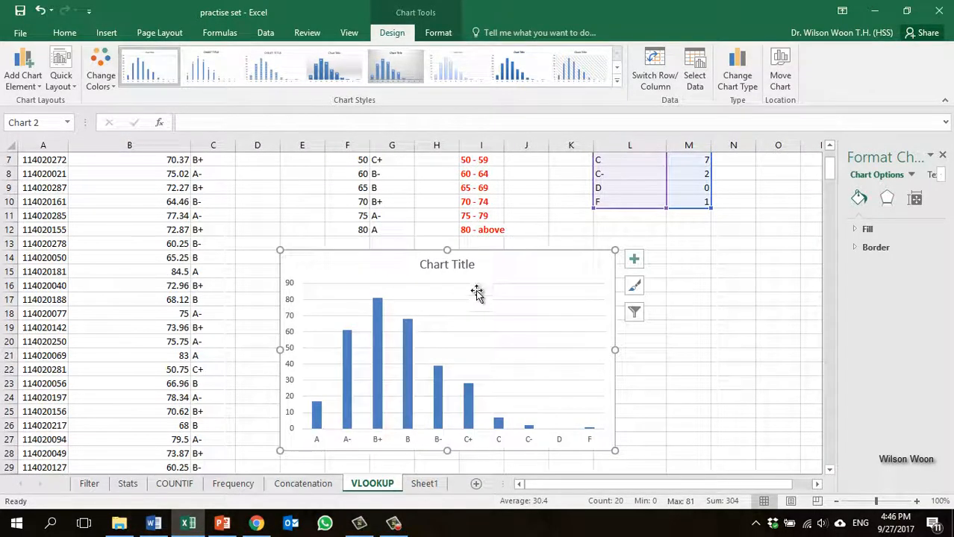
Step: Replace the placeholder chart title with "ENGG1000 Grade Distrbution"
{"action": "left_click", "coordinate": [452, 265]}
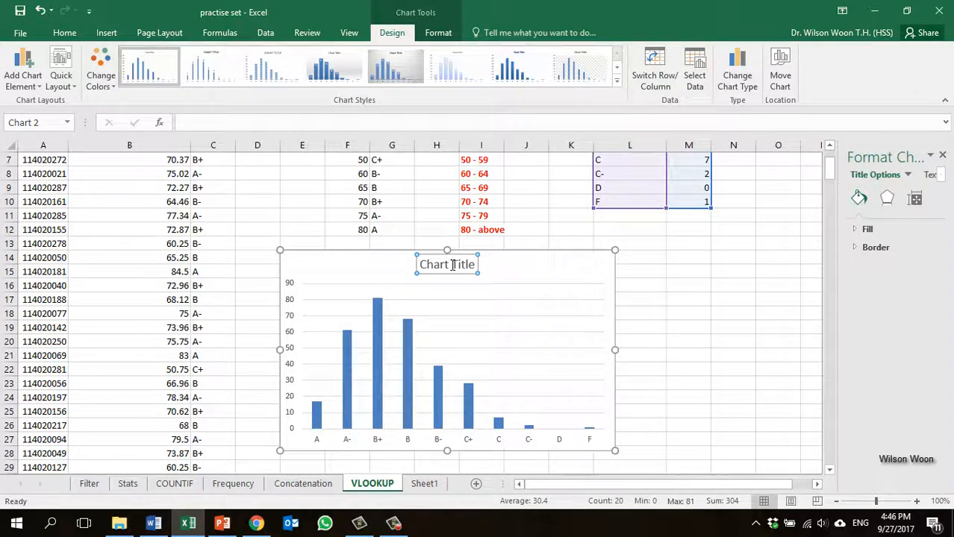
{"action": "double_click", "coordinate": [451, 265]}
{"action": "left_click_drag", "start_coordinate": [420, 262], "coordinate": [473, 266]}
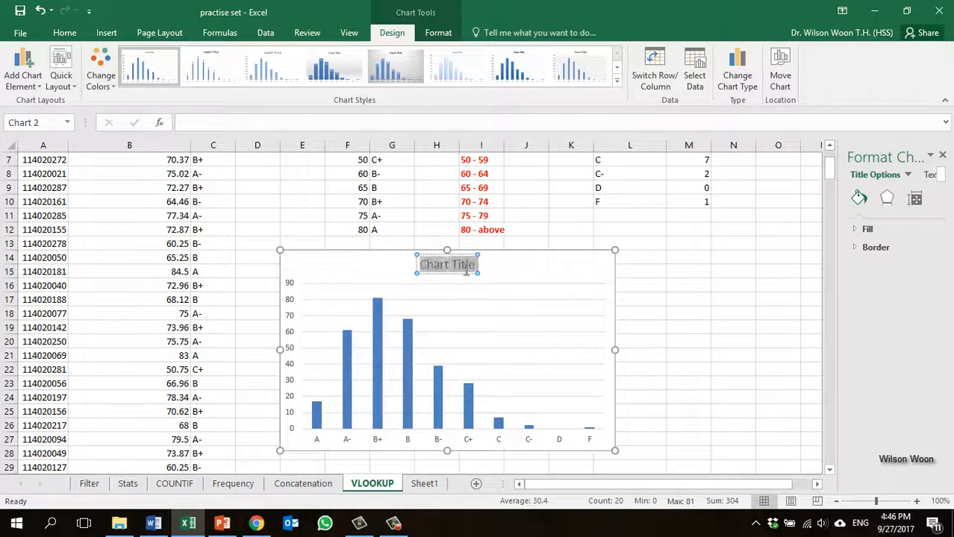
{"action": "type", "text": "ENGG10"}
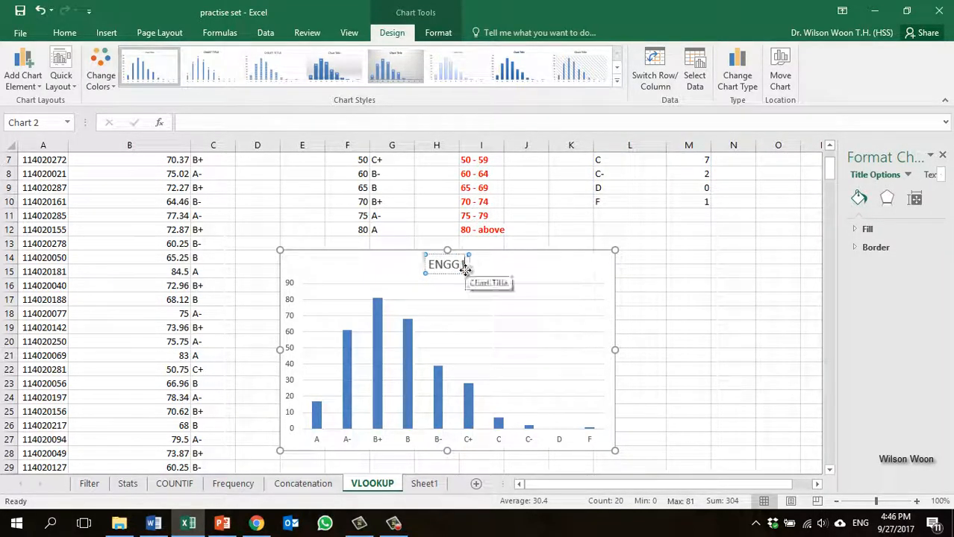
{"action": "type", "text": "00"}
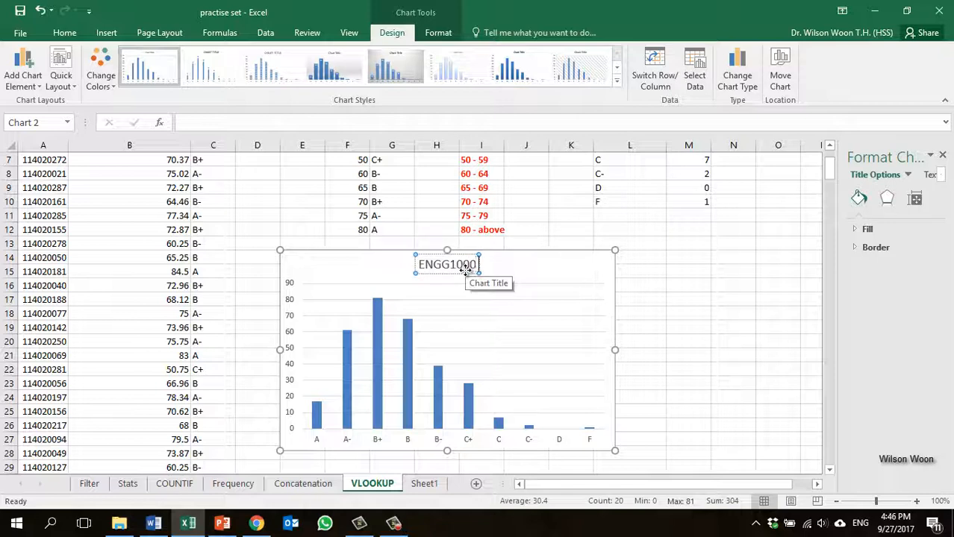
{"action": "type", "text": " Grade"}
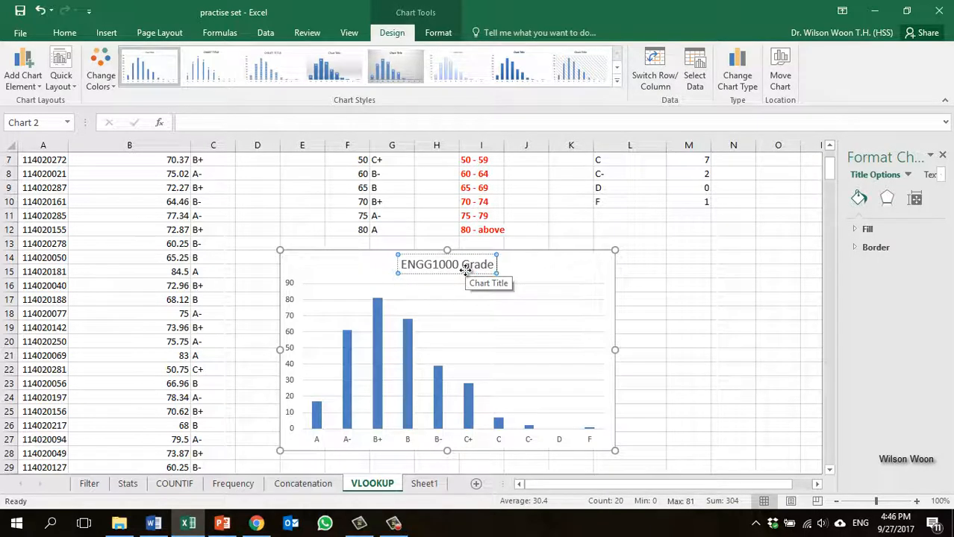
{"action": "type", "text": " Distrbution"}
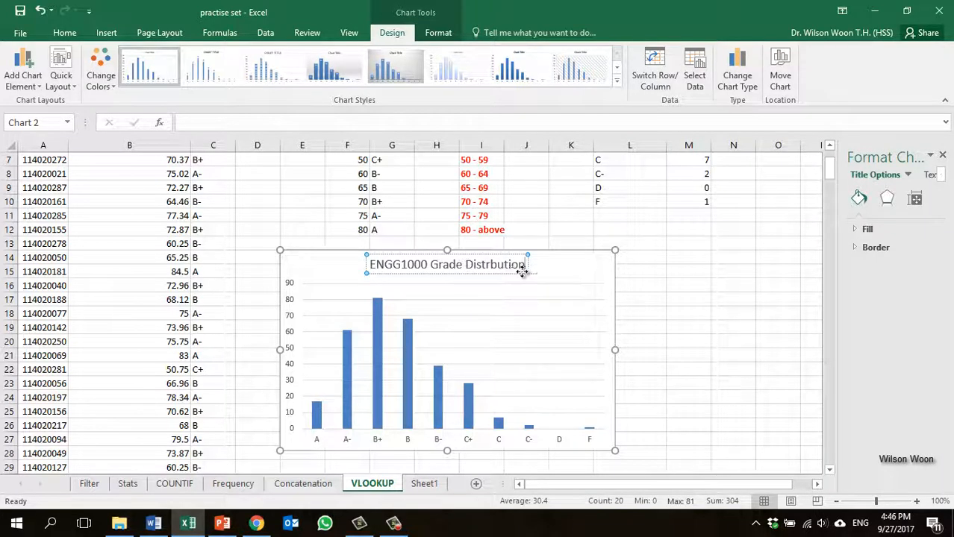
{"action": "left_click", "coordinate": [587, 278]}
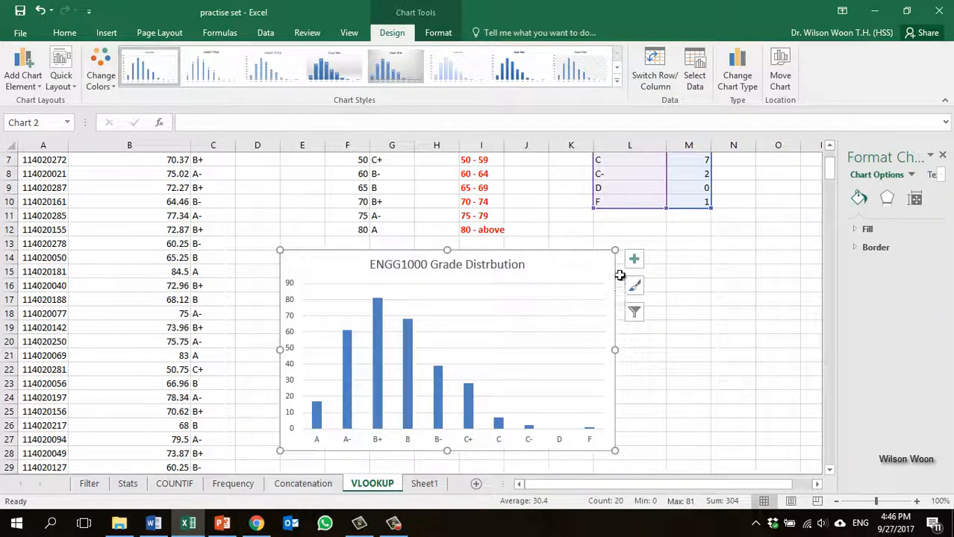
Step: Add axis titles to the chart and set the vertical axis title to "Number of Students"
{"action": "left_click", "coordinate": [634, 259]}
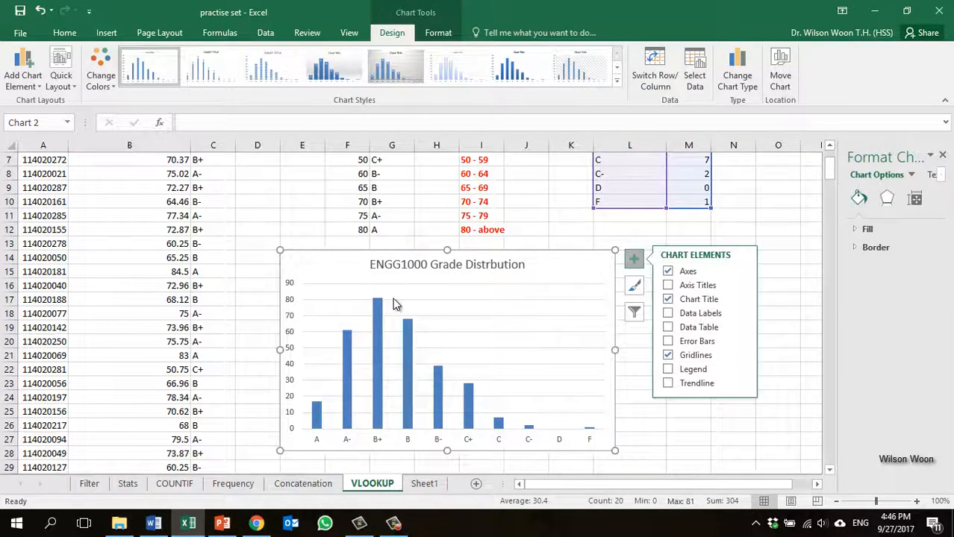
{"action": "left_click", "coordinate": [685, 286]}
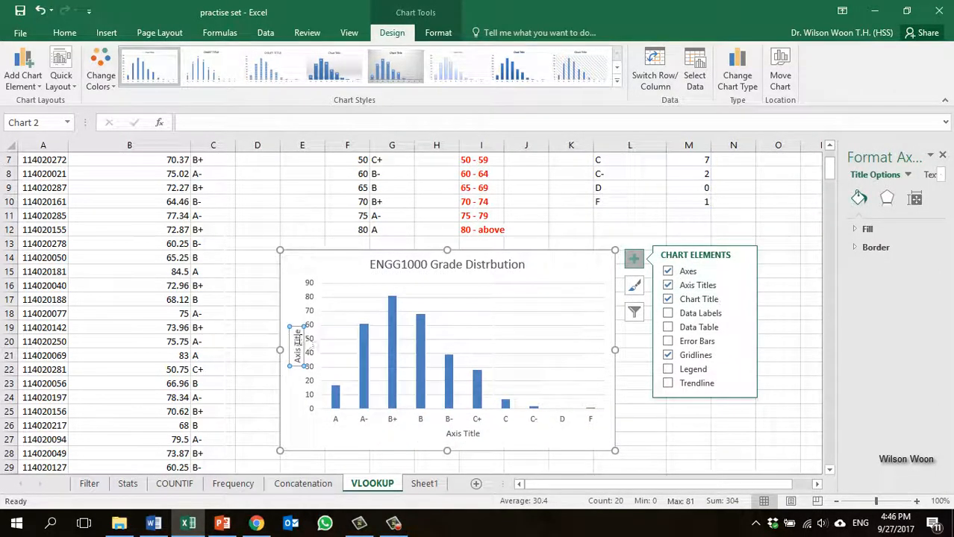
{"action": "triple_click", "coordinate": [298, 344]}
{"action": "type", "text": "Fr"}
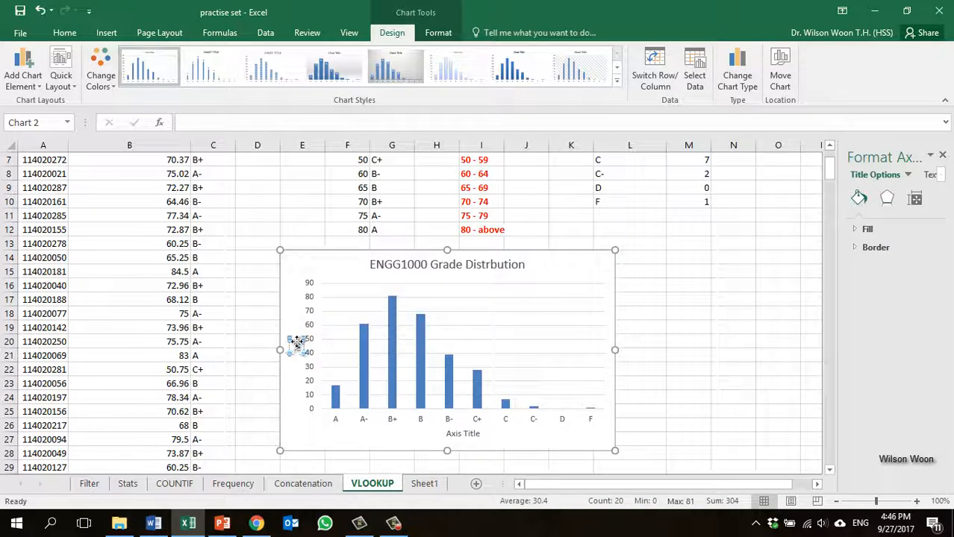
{"action": "type", "text": "mber of Stude"}
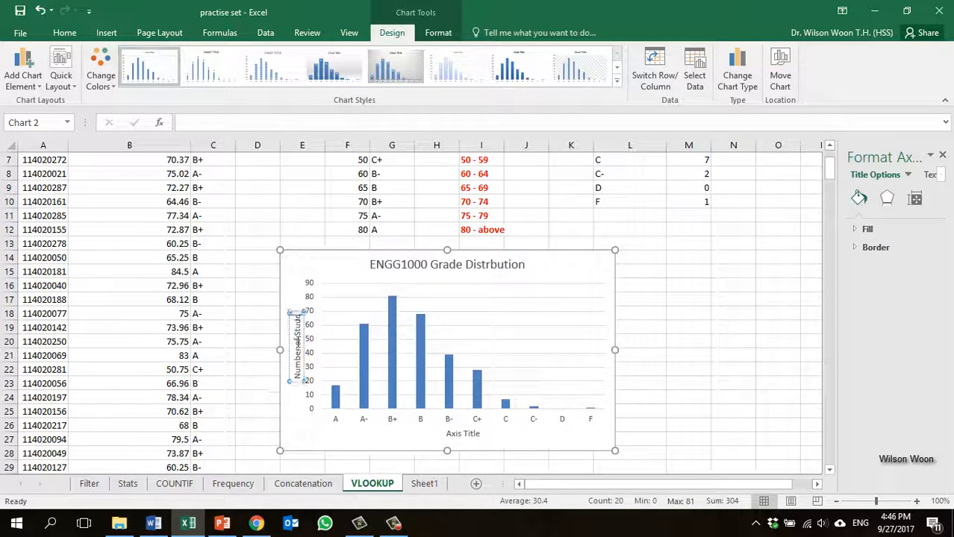
{"action": "type", "text": "nts"}
Step: Delete the horizontal axis title from the grade distribution chart and deselect the chart
{"action": "left_click", "coordinate": [460, 440]}
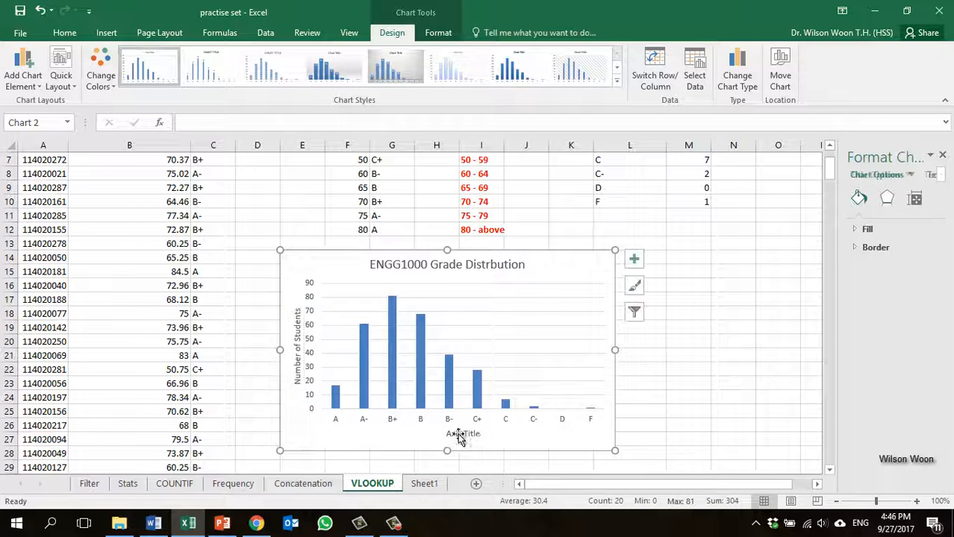
{"action": "left_click", "coordinate": [460, 437]}
{"action": "left_click", "coordinate": [459, 432]}
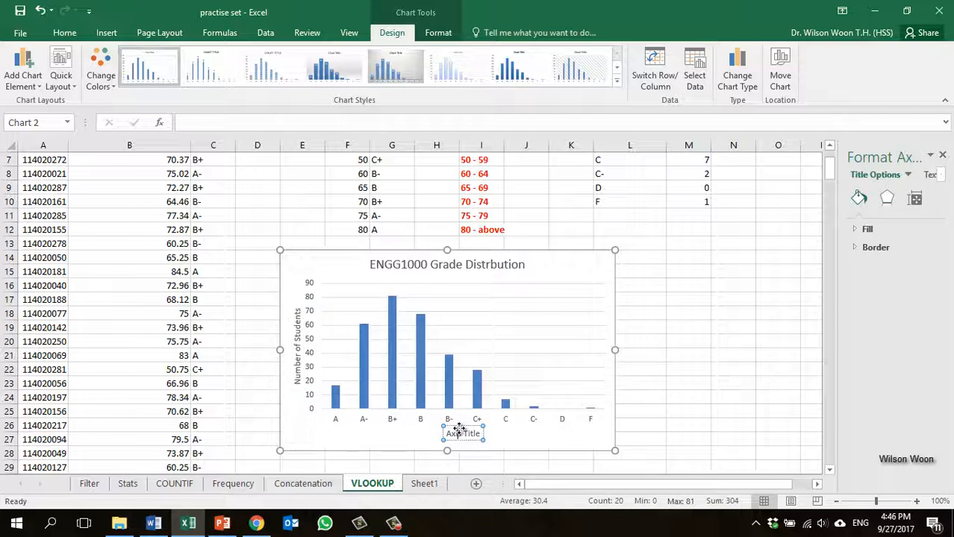
{"action": "key", "text": "BackSpace"}
{"action": "key", "text": "BackSpace"}
{"action": "key", "text": "Escape"}
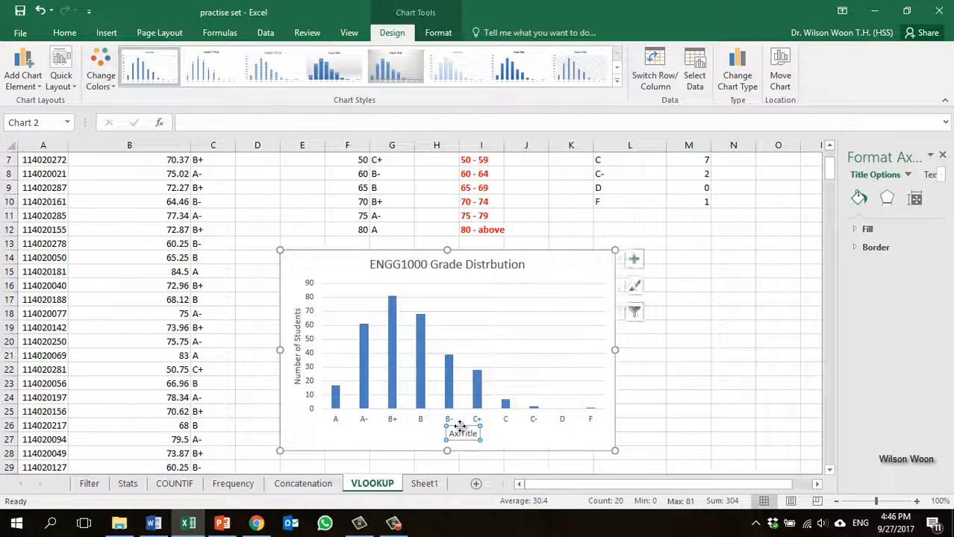
{"action": "key", "text": "Delete"}
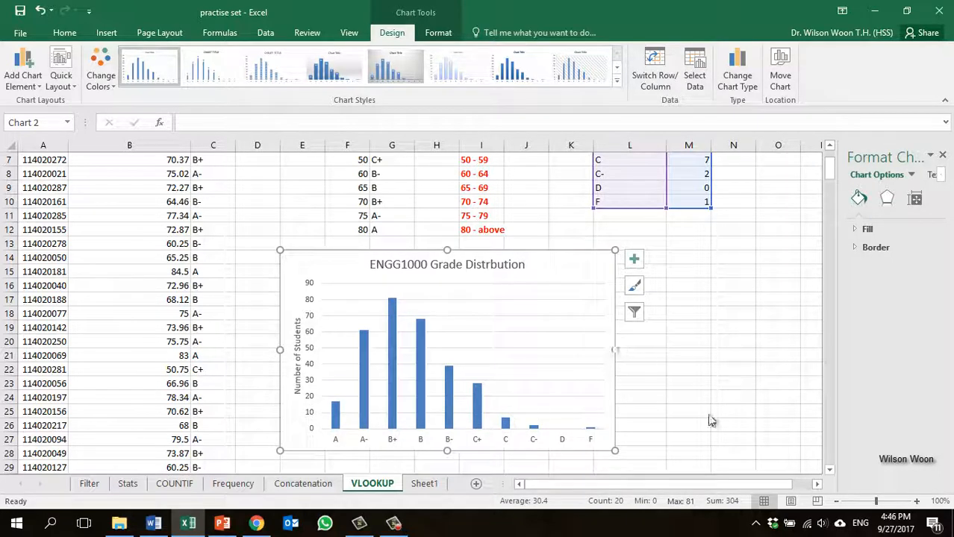
{"action": "left_click", "coordinate": [761, 423]}
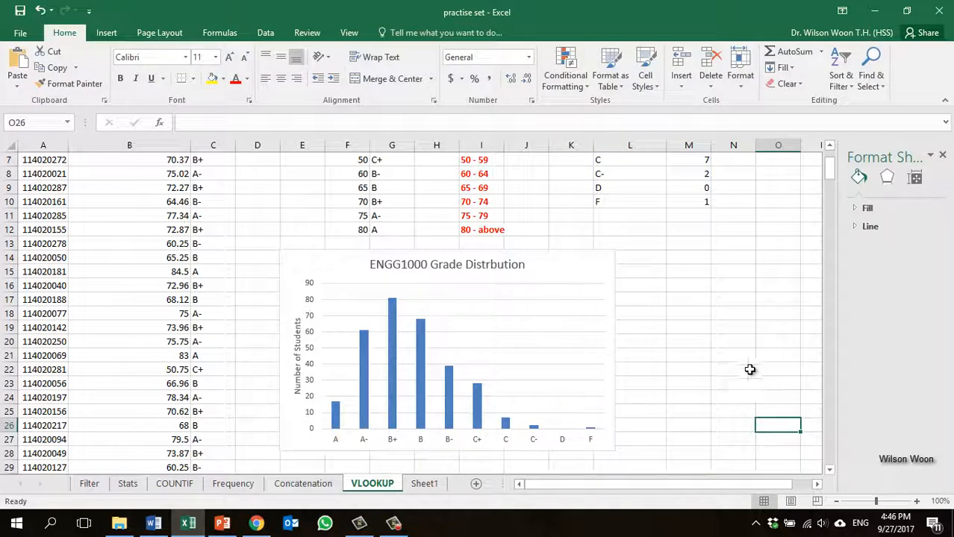